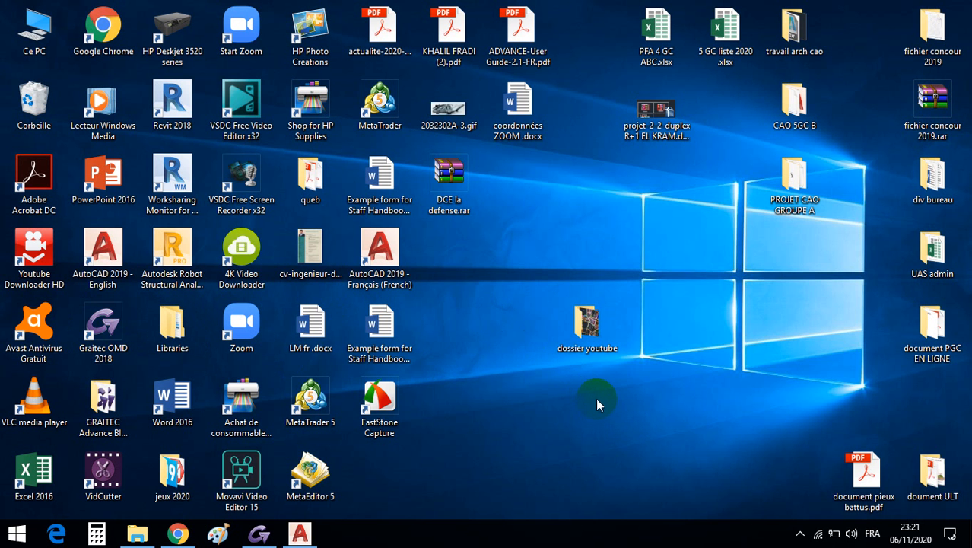
# - Open DCE_LA DEFENSE ORIGINALE ULT 2019.dwg from the dossier youtube folder in AutoCAD and dismiss the missing-references dialog and notification
pyautogui.doubleClick(587, 325)
pyautogui.click(283, 160)
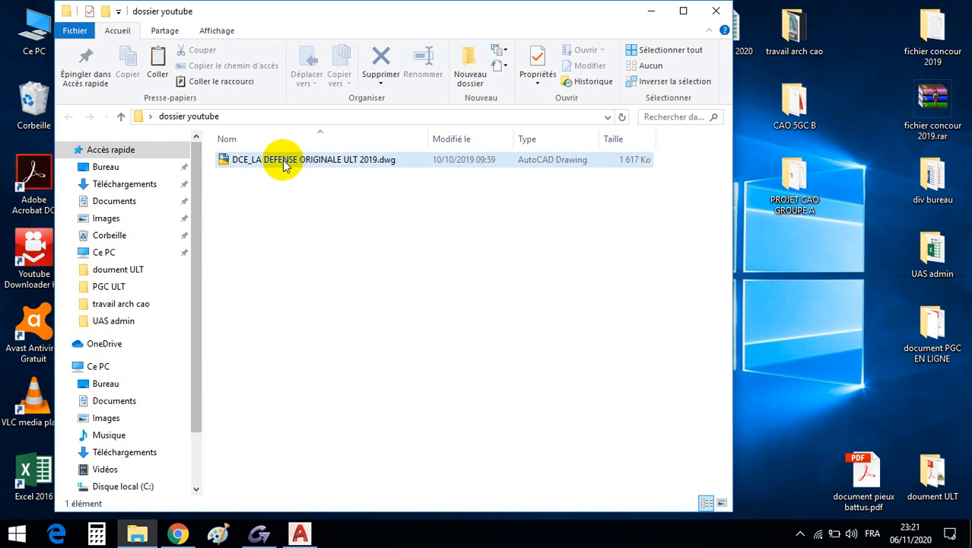
pyautogui.doubleClick(316, 167)
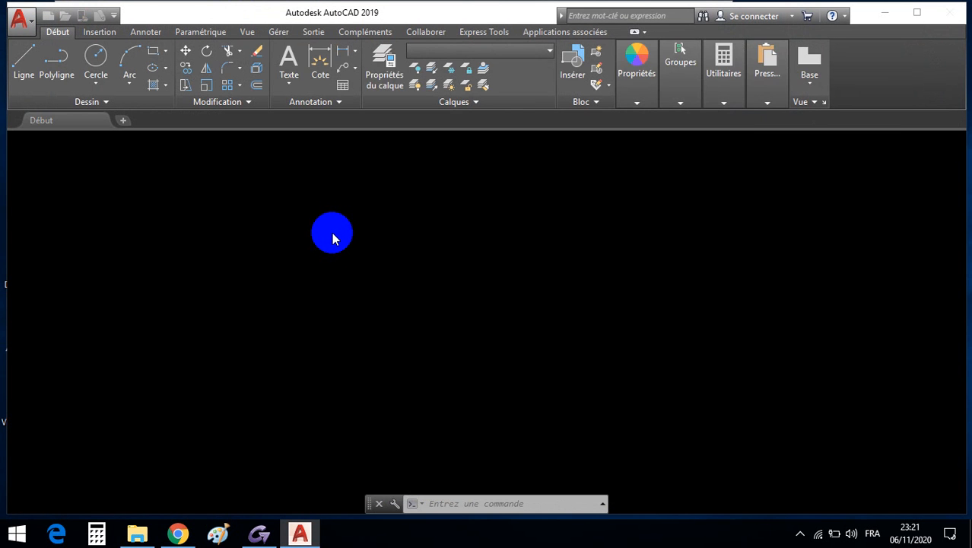
pyautogui.click(596, 167)
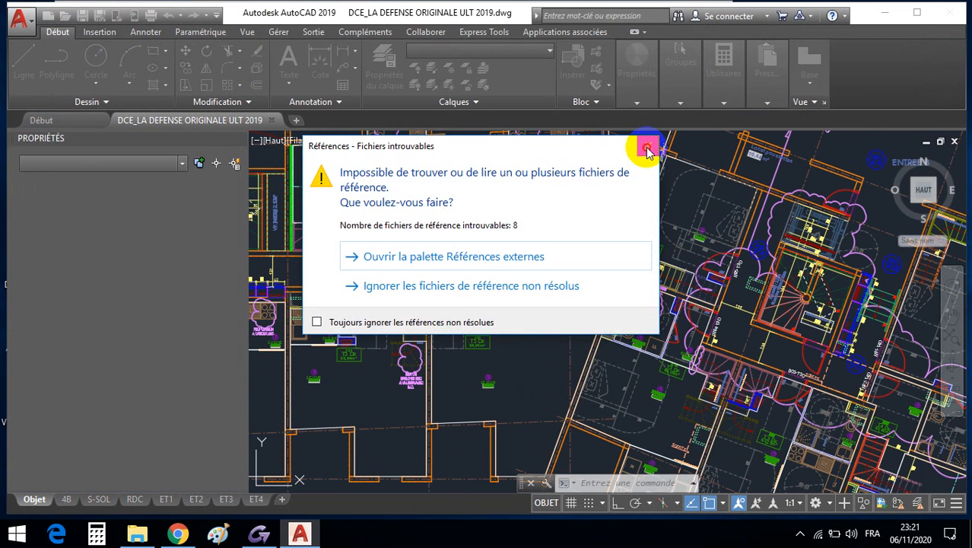
pyautogui.click(646, 147)
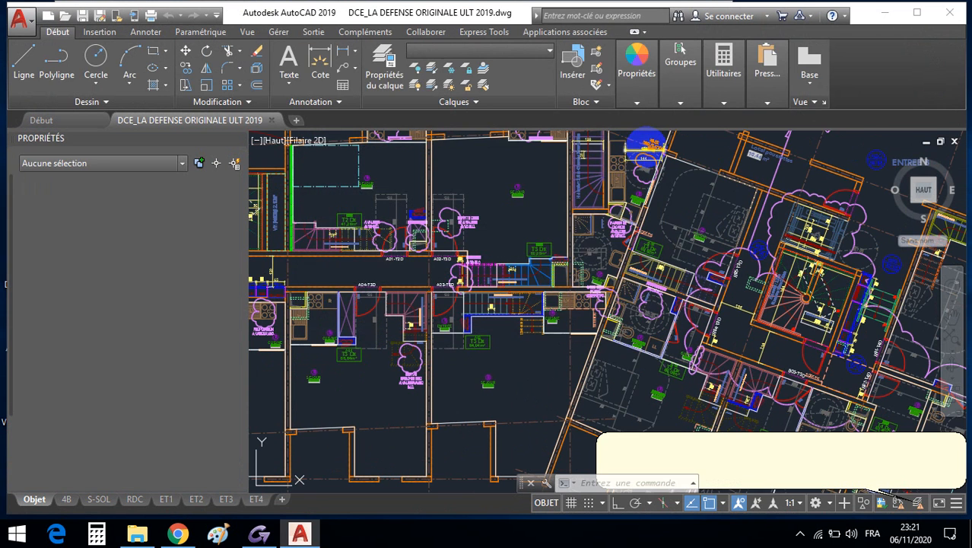
pyautogui.click(953, 441)
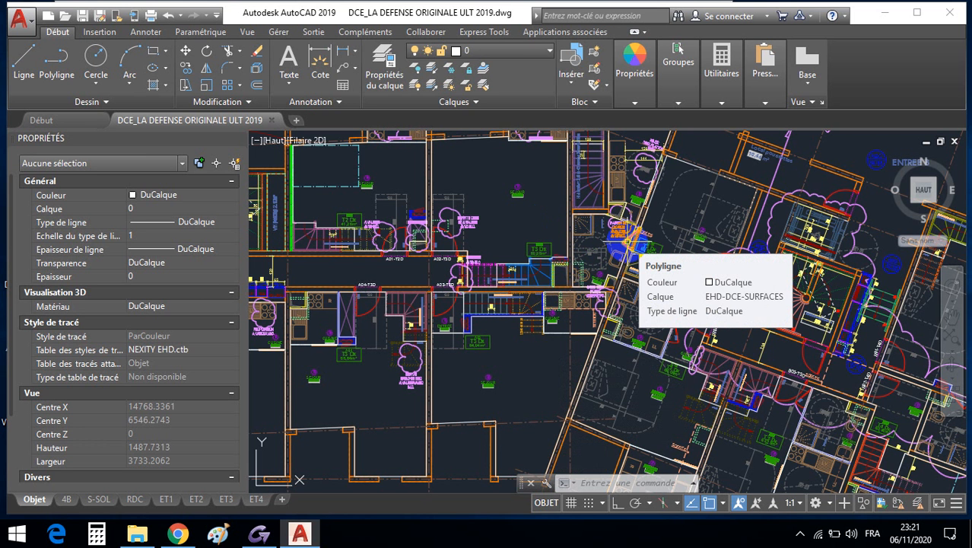
# - Survey the stacked floor plans in model space up to PLAN R4
pyautogui.scroll(-8, 623, 242)
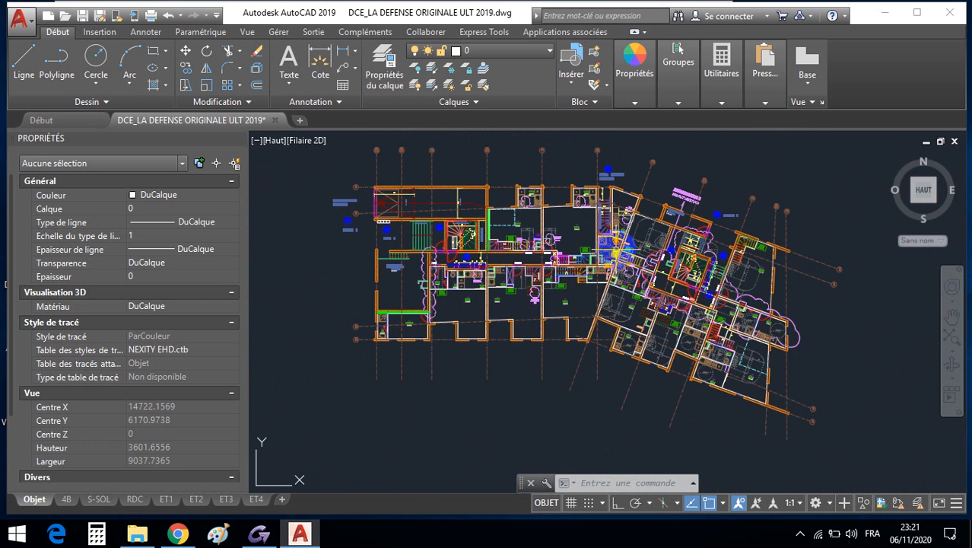
pyautogui.scroll(-6, 619, 249)
pyautogui.moveTo(609, 256); pyautogui.dragTo(449, 369, button='middle')
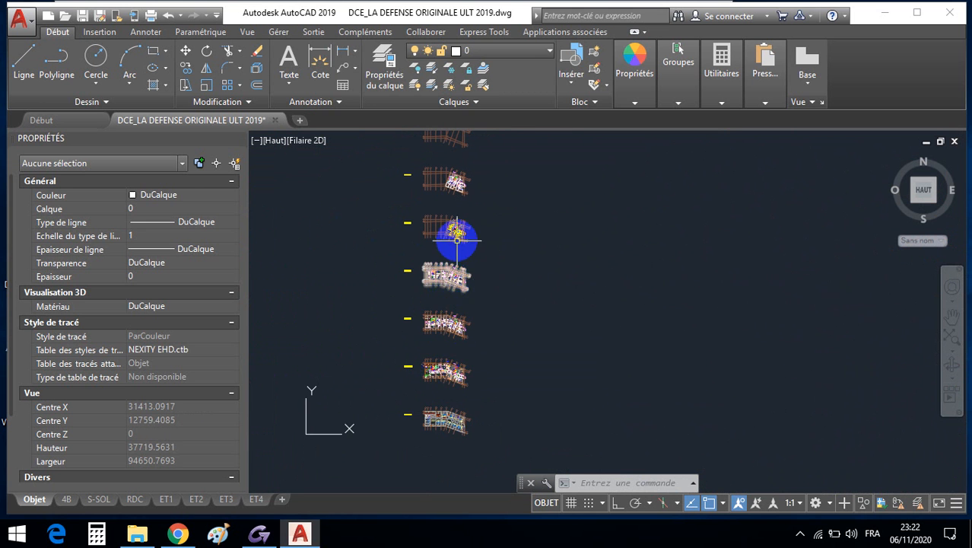
pyautogui.moveTo(524, 264)
pyautogui.mouseDown(button='middle')
pyautogui.moveTo(525, 278)
pyautogui.moveTo(523, 269)
pyautogui.mouseUp(button='middle')
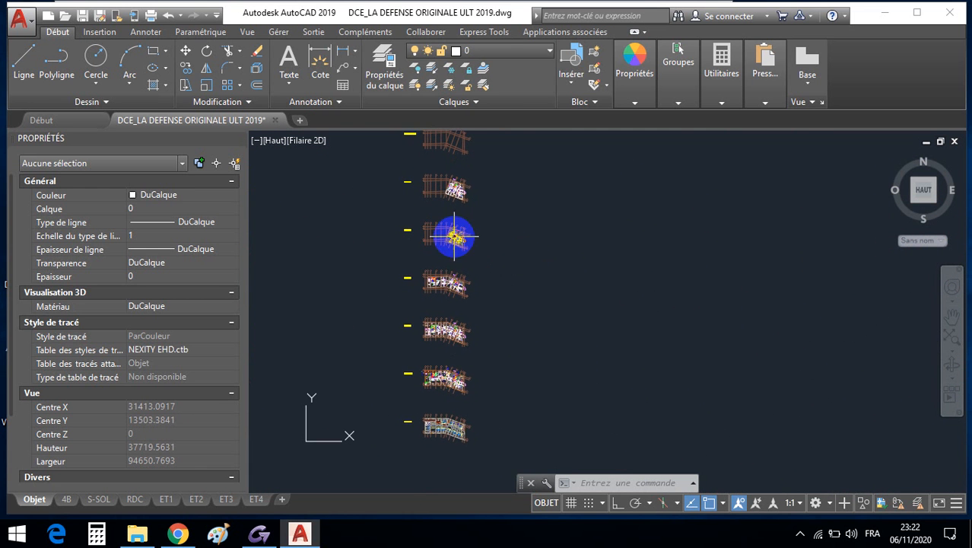
pyautogui.scroll(4, 456, 232)
pyautogui.moveTo(506, 223); pyautogui.dragTo(504, 281, button='middle')
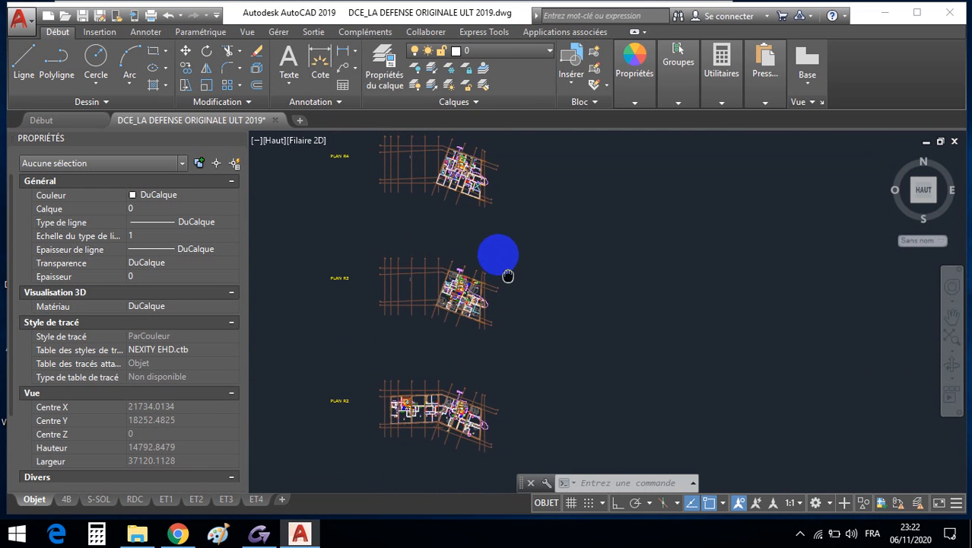
pyautogui.moveTo(478, 213); pyautogui.dragTo(478, 266, button='middle')
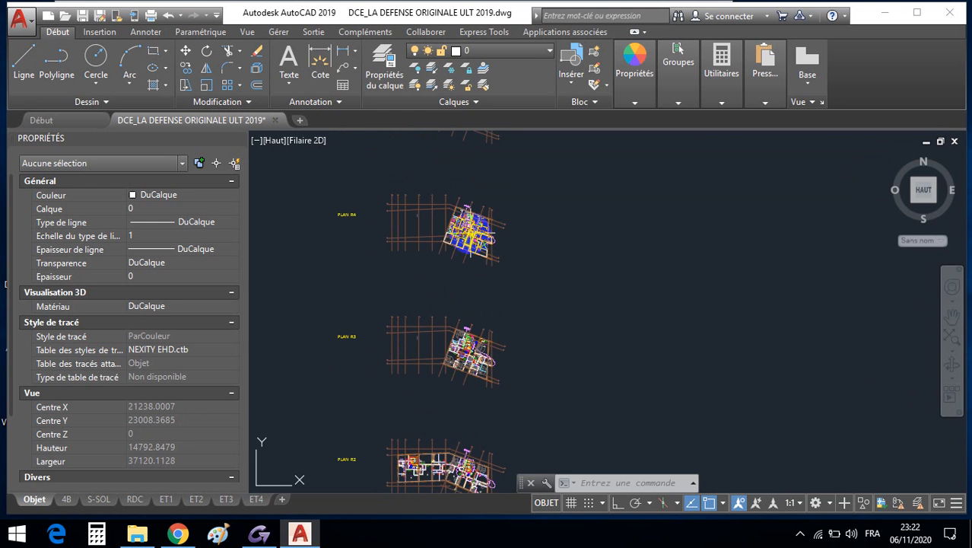
# - Examine the walls, staircases and room layout of PLAN R4 up close
pyautogui.scroll(10, 463, 226)
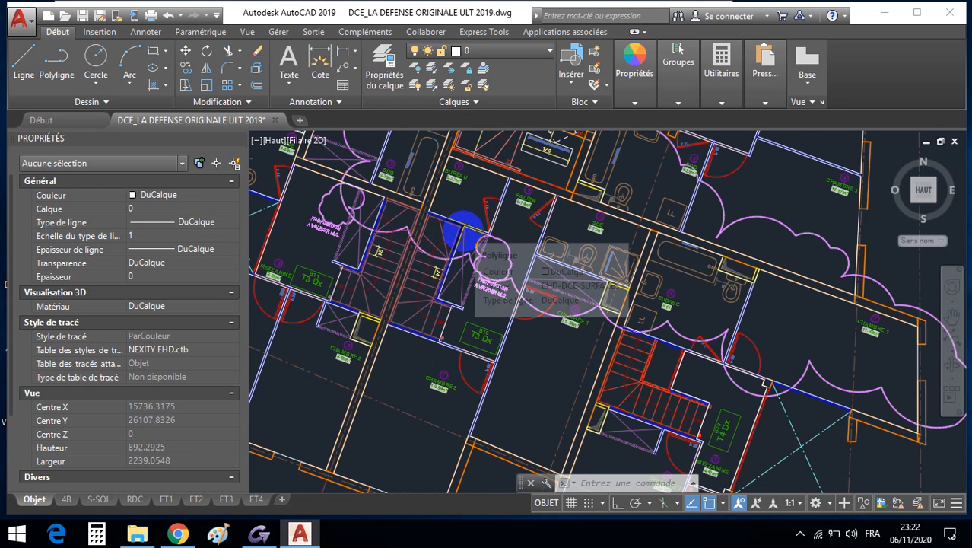
pyautogui.moveTo(464, 215); pyautogui.dragTo(476, 274, button='middle')
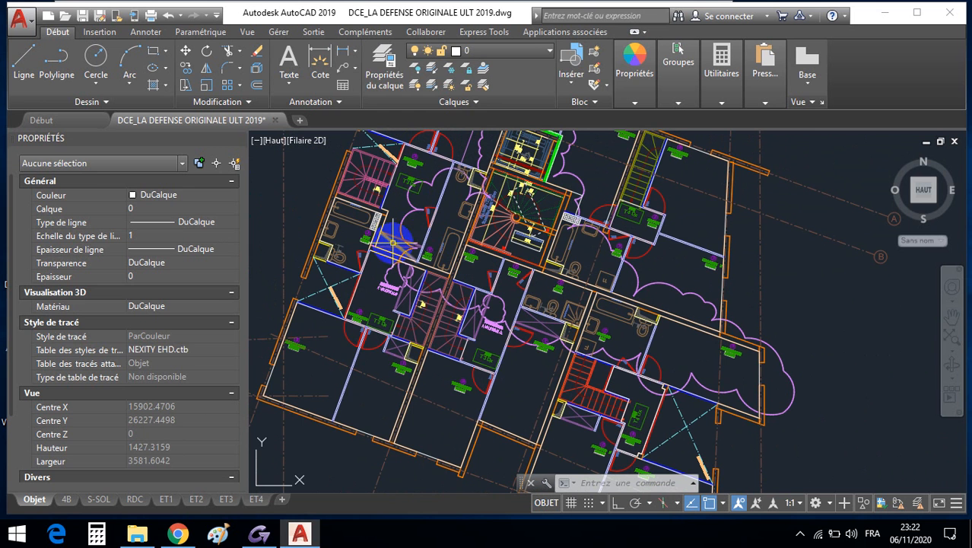
pyautogui.scroll(2, 685, 244)
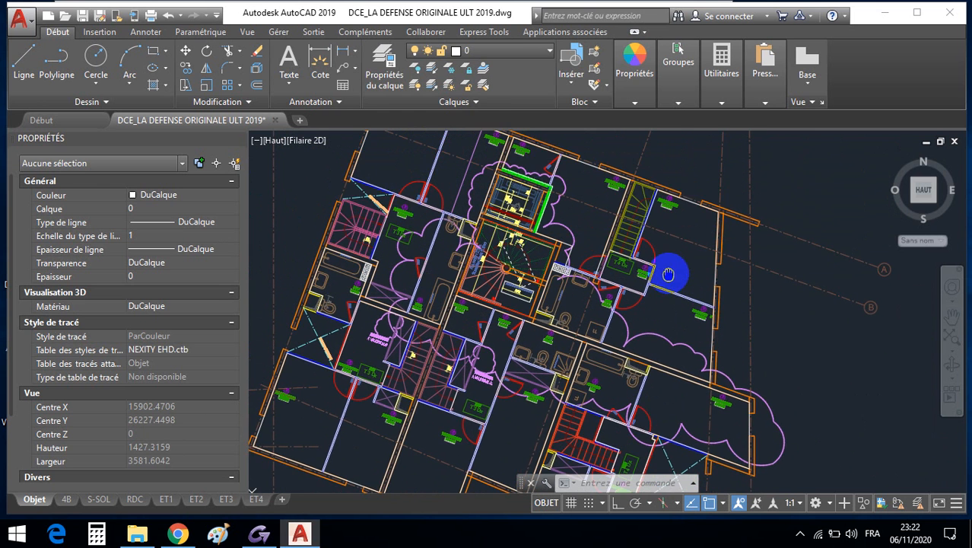
pyautogui.scroll(2, 640, 231)
pyautogui.scroll(-4, 640, 236)
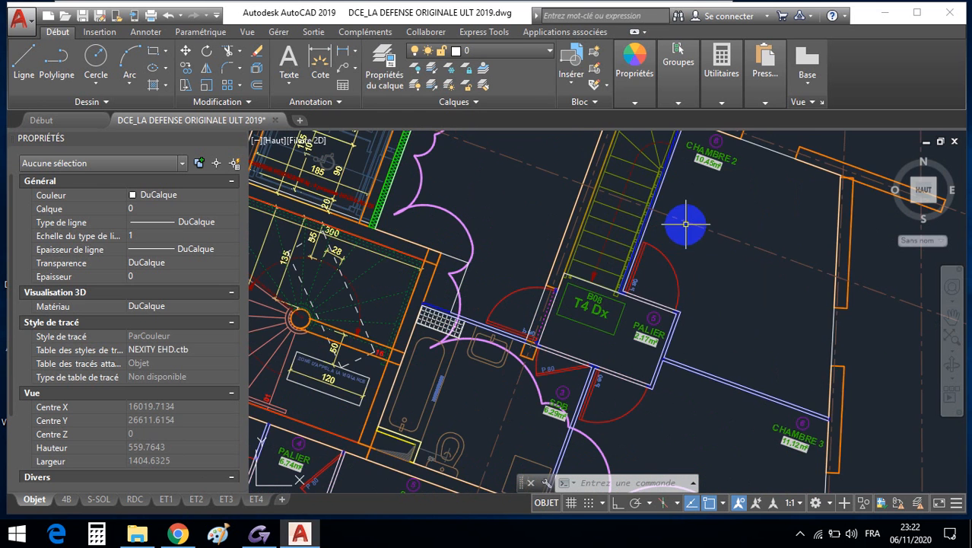
pyautogui.moveTo(679, 252); pyautogui.dragTo(733, 229, button='middle')
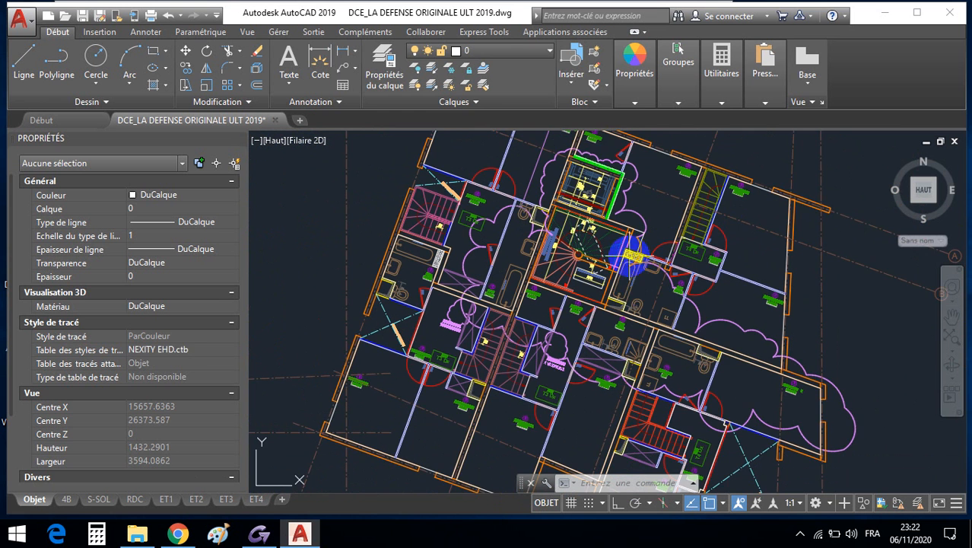
pyautogui.moveTo(624, 286); pyautogui.dragTo(612, 248, button='middle')
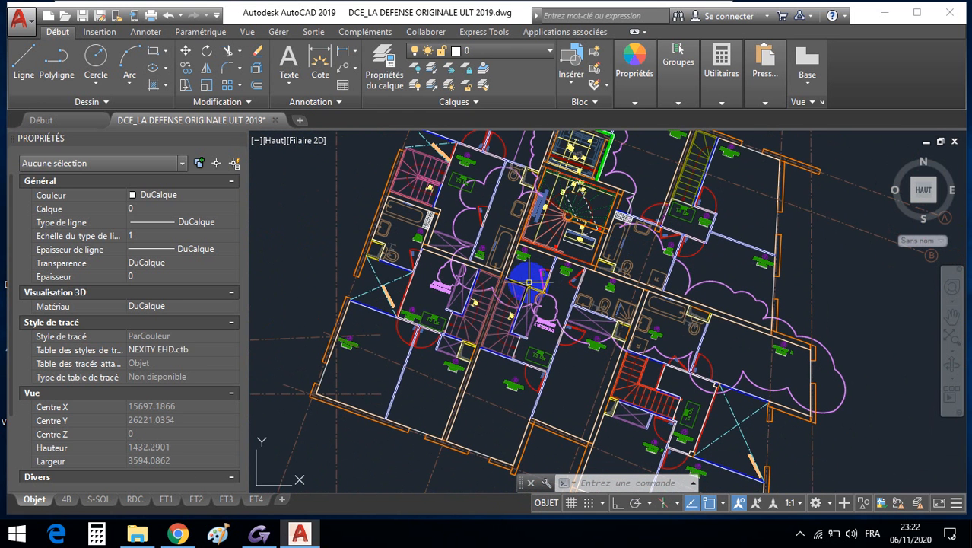
pyautogui.moveTo(504, 219); pyautogui.dragTo(489, 253, button='middle')
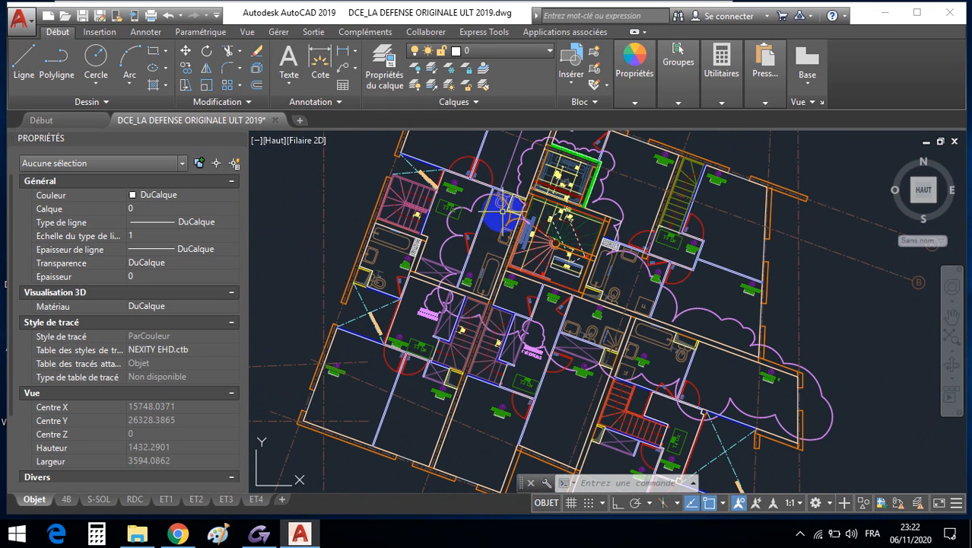
# - Erase the revision cloud, toilet, partition walls, doors and labels around the T3 Dx mezzanine and bathroom next to the central spiral staircase
pyautogui.scroll(5, 487, 234)
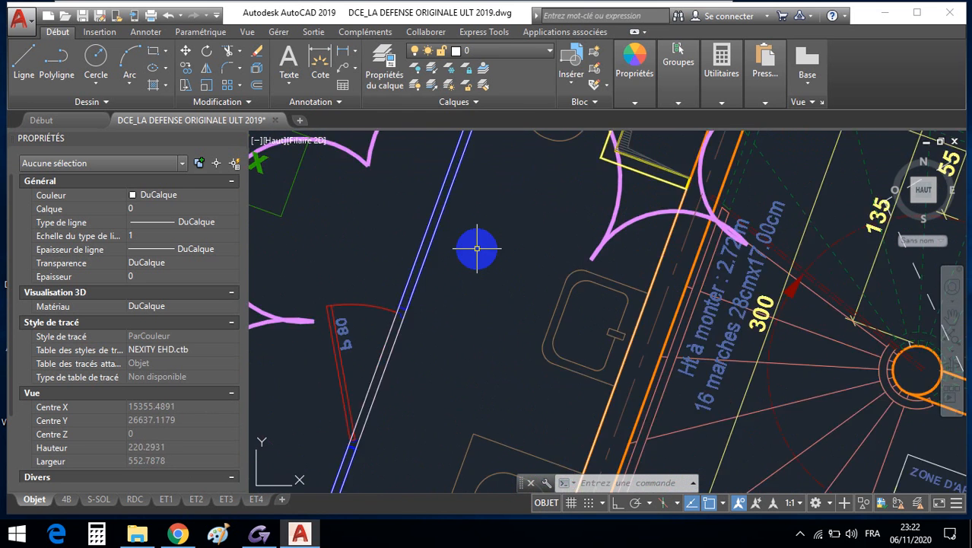
pyautogui.scroll(-2, 477, 247)
pyautogui.click(476, 248)
pyautogui.click(447, 196)
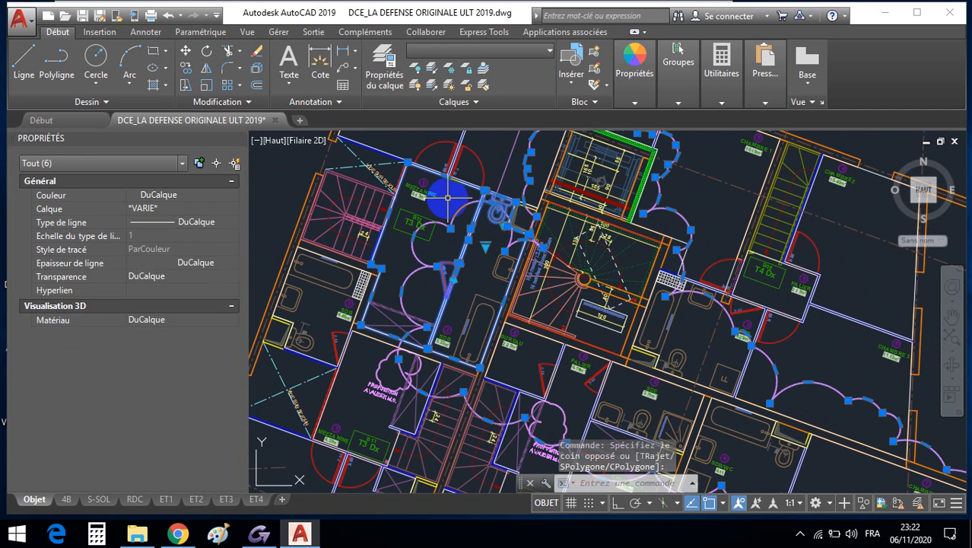
pyautogui.press('Delete')
pyautogui.click(460, 241)
pyautogui.click(412, 187)
pyautogui.press('Delete')
pyautogui.click(499, 215)
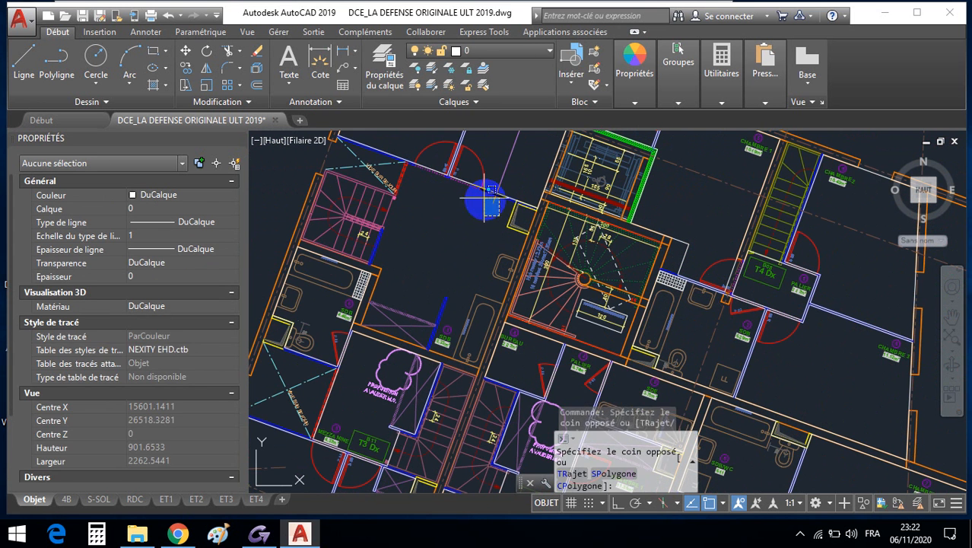
pyautogui.click(456, 191)
pyautogui.press('Delete')
# - Erase the CHAMBRE 1 room label below the upper facade wall of the cleared apartment
pyautogui.moveTo(456, 232); pyautogui.dragTo(451, 319, button='middle')
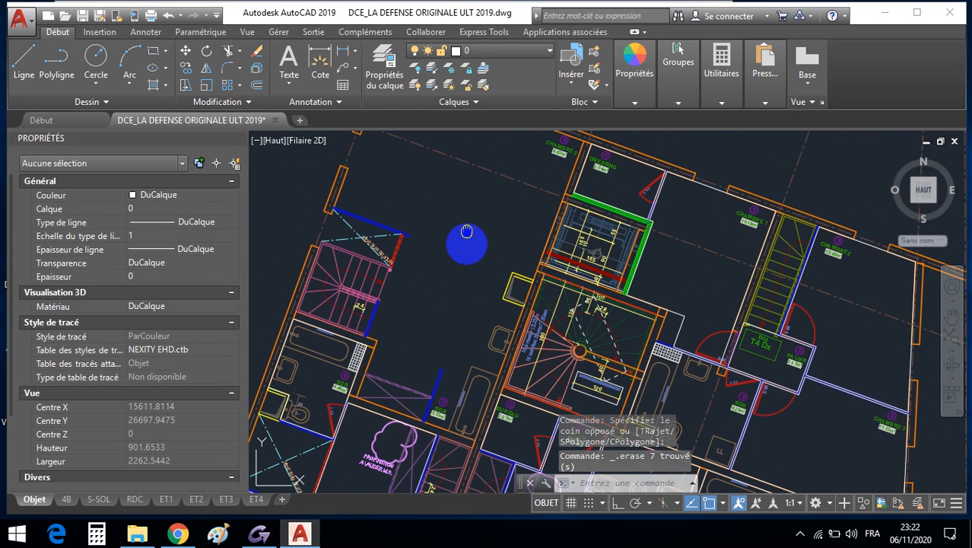
pyautogui.moveTo(467, 232); pyautogui.dragTo(466, 301, button='middle')
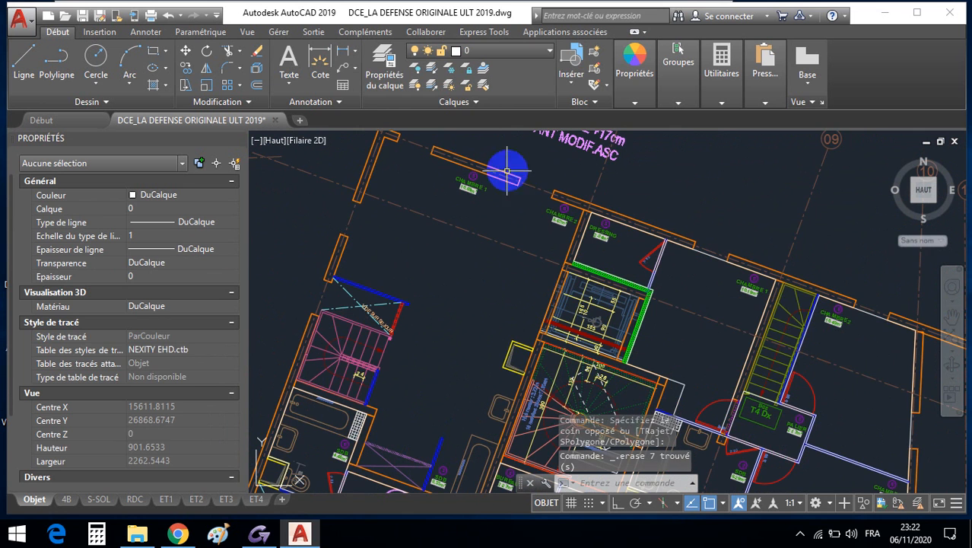
pyautogui.moveTo(516, 174)
pyautogui.mouseDown(button='middle')
pyautogui.moveTo(462, 251)
pyautogui.moveTo(466, 206)
pyautogui.mouseUp(button='middle')
pyautogui.click(450, 186)
pyautogui.press('Delete')
# - Erase the bathtub beside the central spiral staircase in the cleared bathroom
pyautogui.moveTo(460, 269); pyautogui.dragTo(462, 173, button='middle')
pyautogui.moveTo(431, 249); pyautogui.dragTo(434, 193, button='middle')
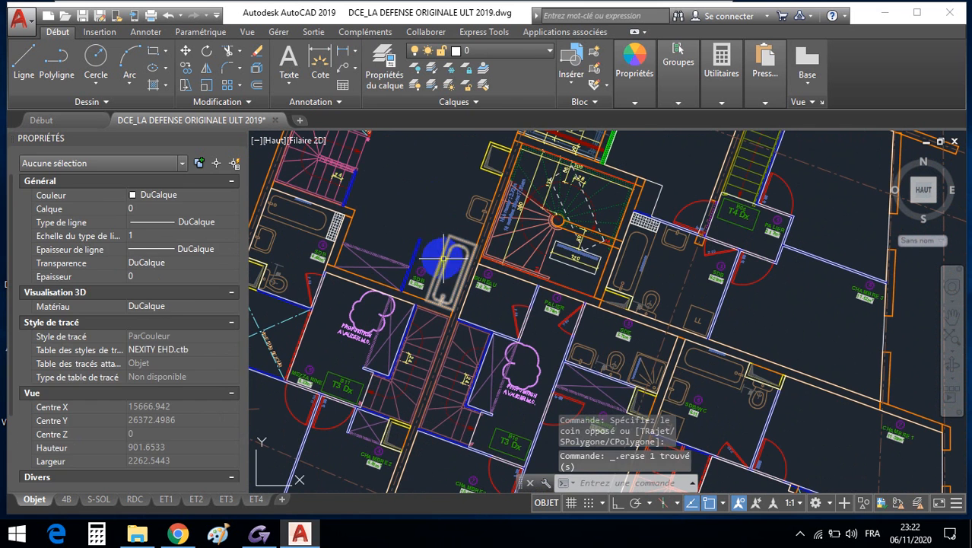
pyautogui.click(445, 263)
pyautogui.click(425, 219)
pyautogui.press('Delete')
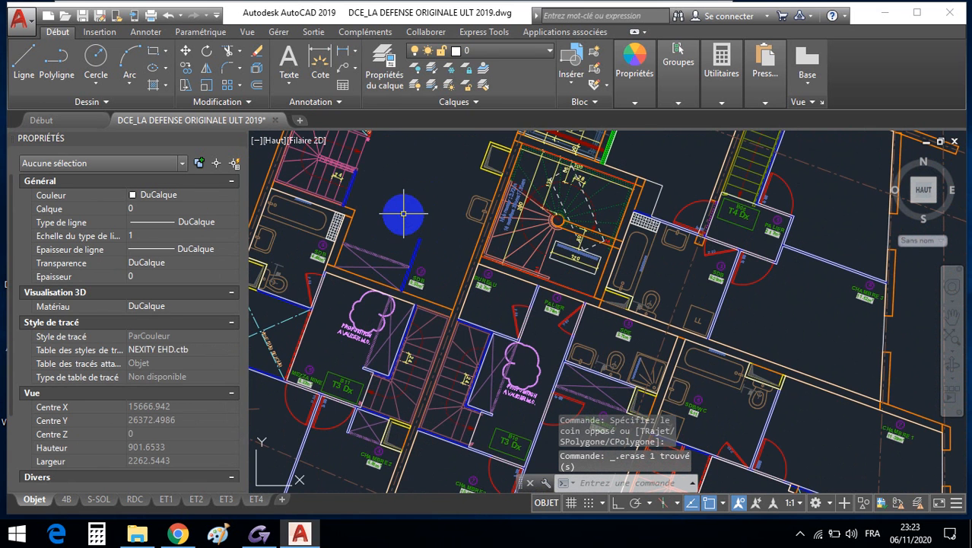
# - Select the concrete wall polyline at the facade corner near CHAMBRE 2 and all similar polylines on layer EHD-DCE-BETON
pyautogui.moveTo(403, 206)
pyautogui.mouseDown(button='middle')
pyautogui.moveTo(467, 160)
pyautogui.moveTo(469, 146)
pyautogui.mouseUp(button='middle')
pyautogui.moveTo(531, 241); pyautogui.dragTo(463, 244, button='middle')
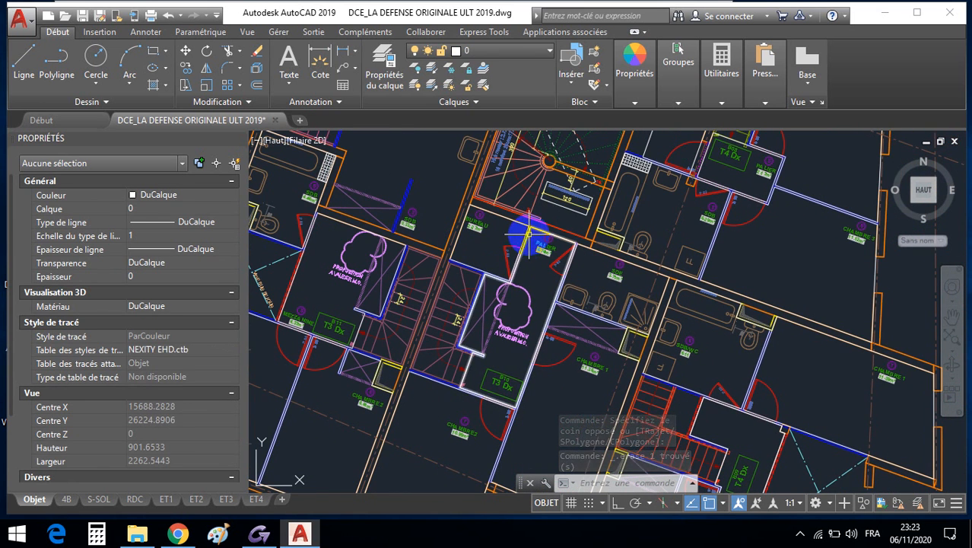
pyautogui.scroll(-2, 532, 235)
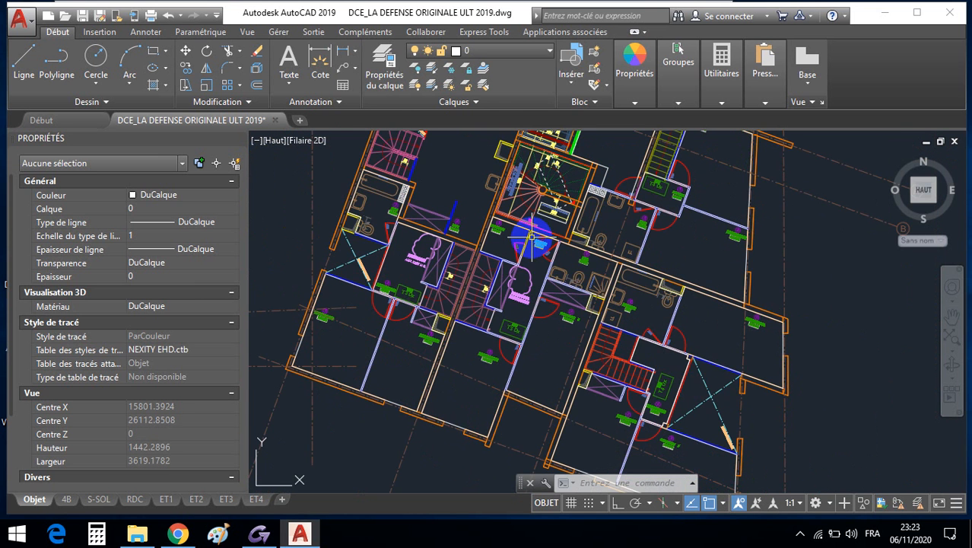
pyautogui.scroll(-3, 556, 282)
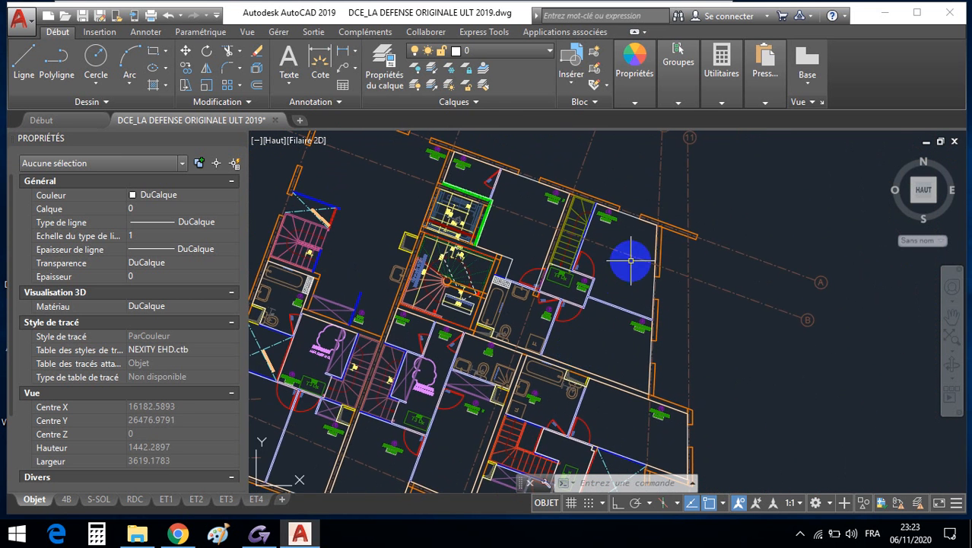
pyautogui.scroll(3, 617, 270)
pyautogui.scroll(6, 630, 191)
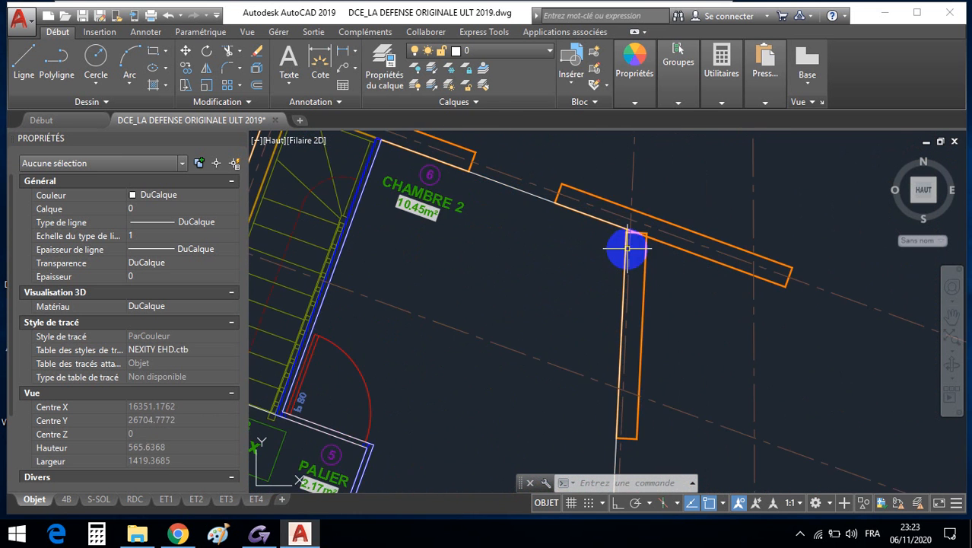
pyautogui.click(601, 195)
pyautogui.scroll(-5, 601, 197)
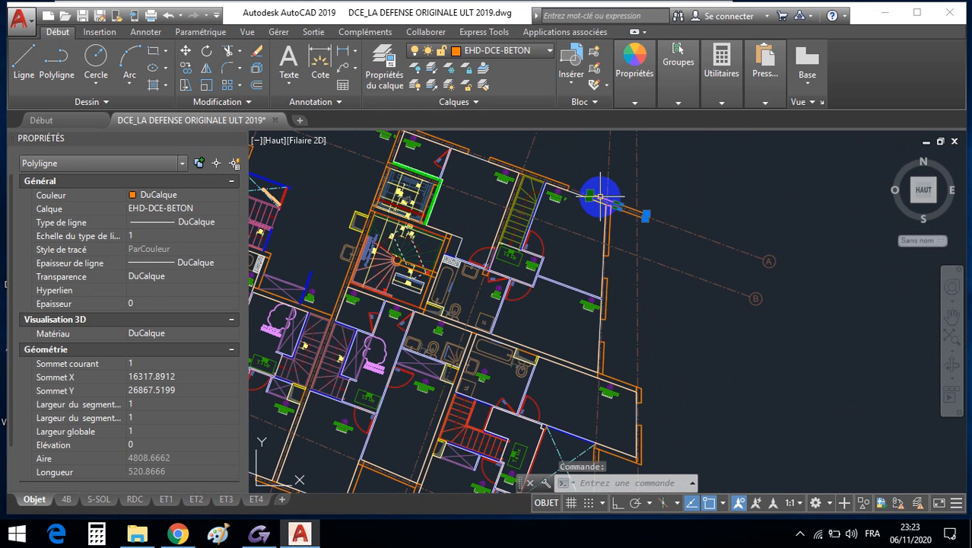
pyautogui.moveTo(615, 227)
pyautogui.mouseDown(button='middle')
pyautogui.moveTo(631, 265)
pyautogui.moveTo(651, 276)
pyautogui.mouseUp(button='middle')
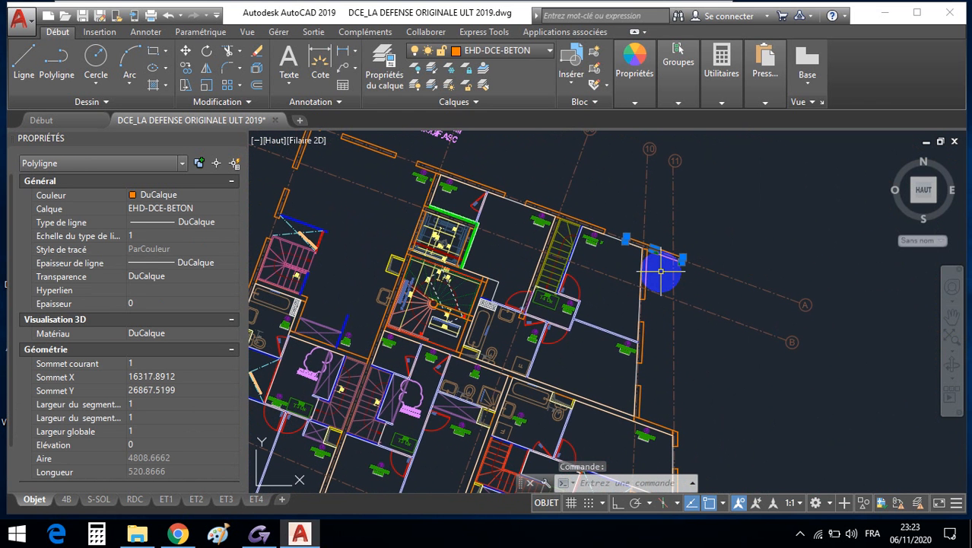
pyautogui.scroll(6, 657, 261)
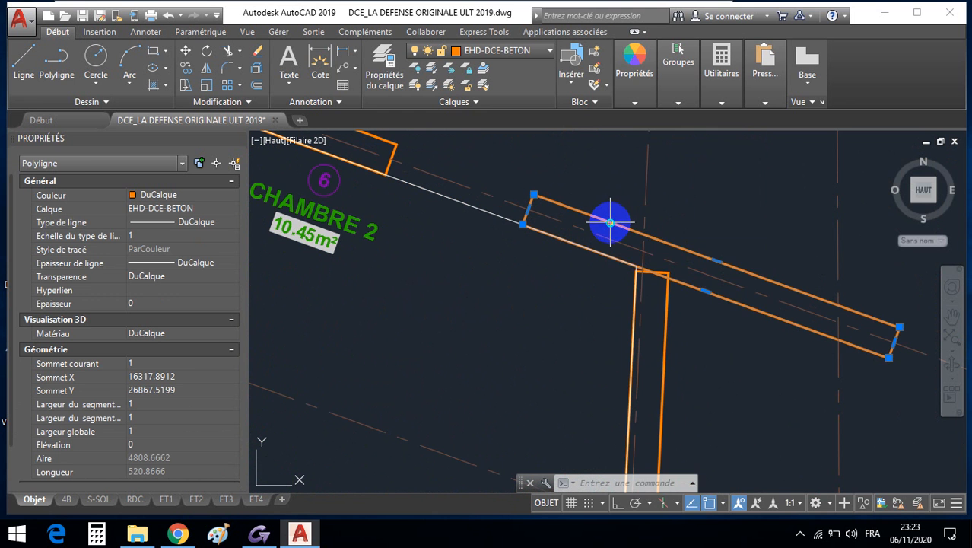
pyautogui.rightClick(610, 222)
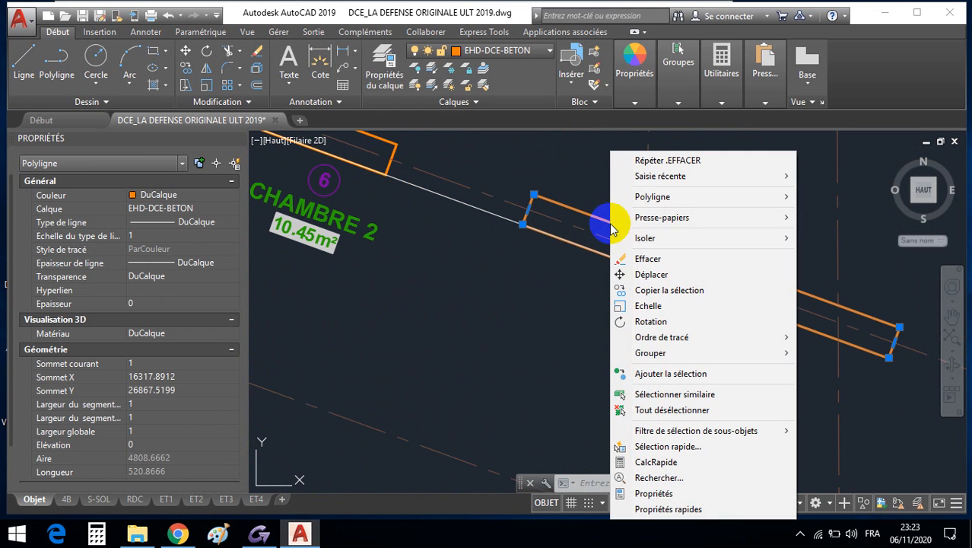
pyautogui.click(709, 397)
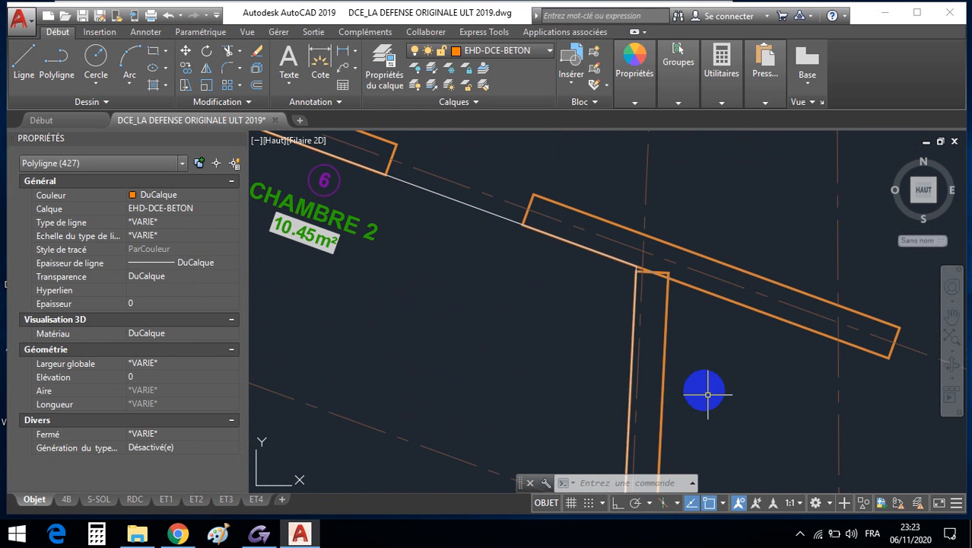
pyautogui.scroll(-5, 680, 365)
pyautogui.moveTo(634, 352); pyautogui.dragTo(641, 278, button='middle')
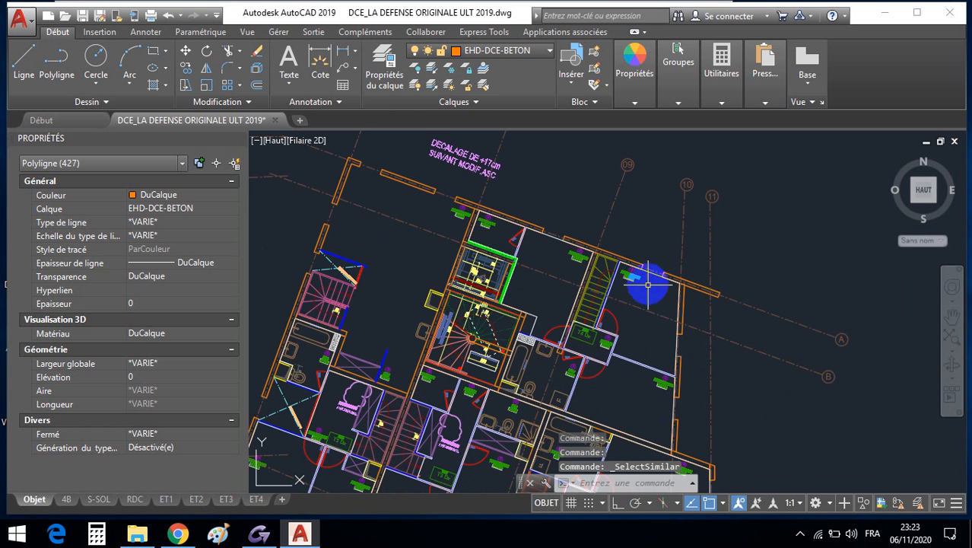
pyautogui.scroll(-5, 647, 285)
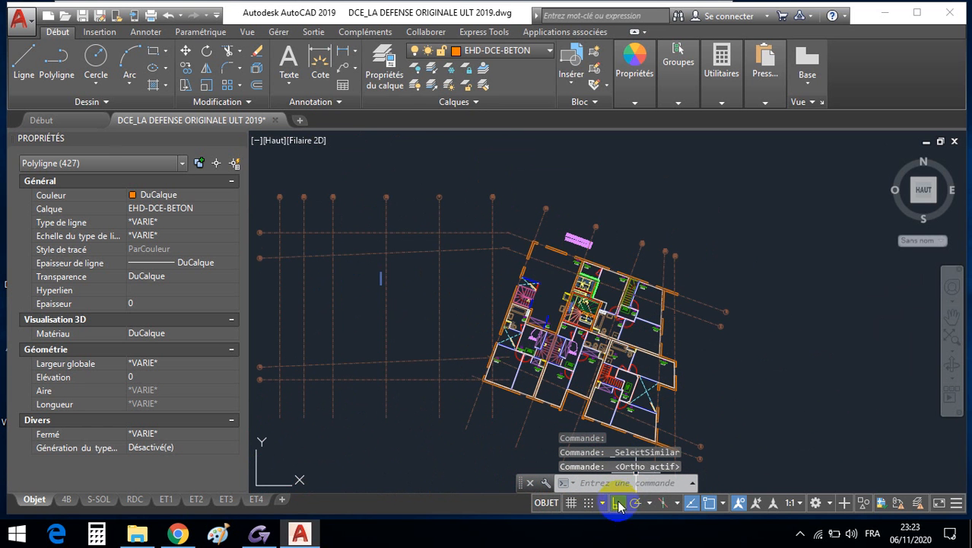
# - Copy the selected concrete walls of all floors horizontally by about 5250 units, clear of the original plans
pyautogui.click(184, 71)
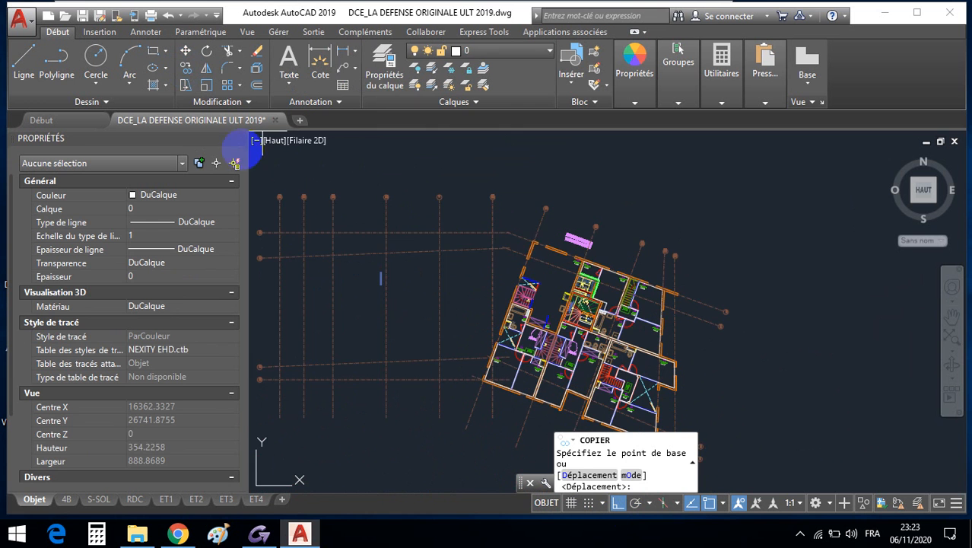
pyautogui.moveTo(336, 276); pyautogui.dragTo(331, 165, button='middle')
pyautogui.click(337, 364)
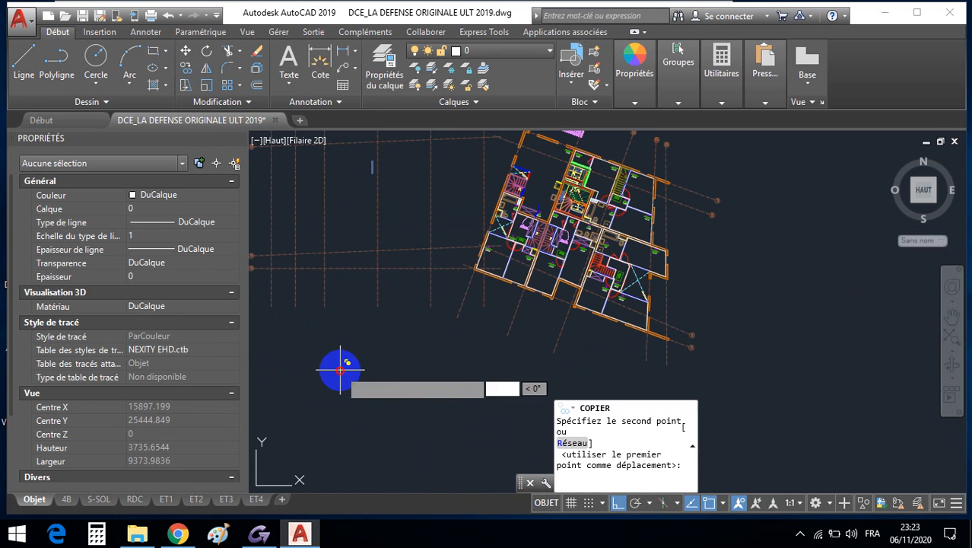
pyautogui.scroll(-10, 437, 373)
pyautogui.moveTo(438, 374); pyautogui.dragTo(336, 241, button='middle')
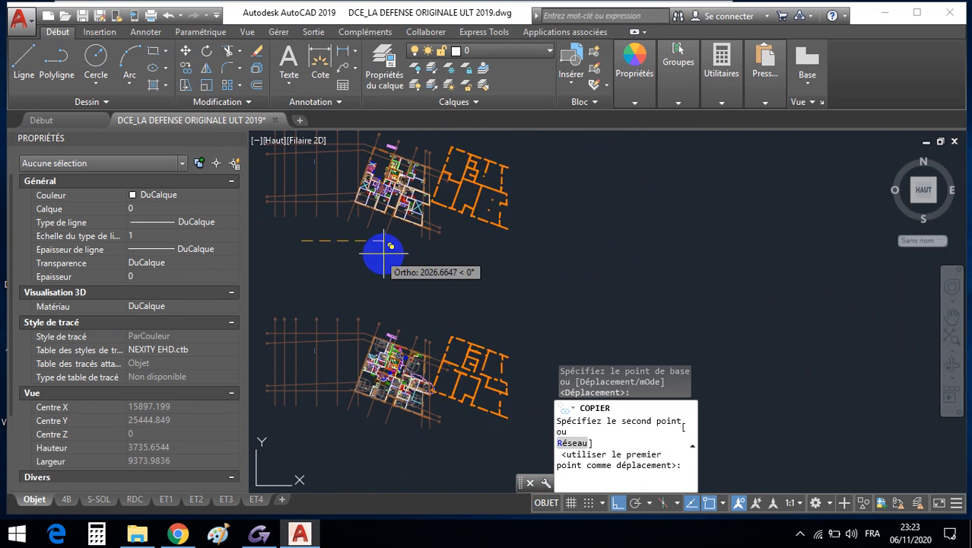
pyautogui.click(515, 250)
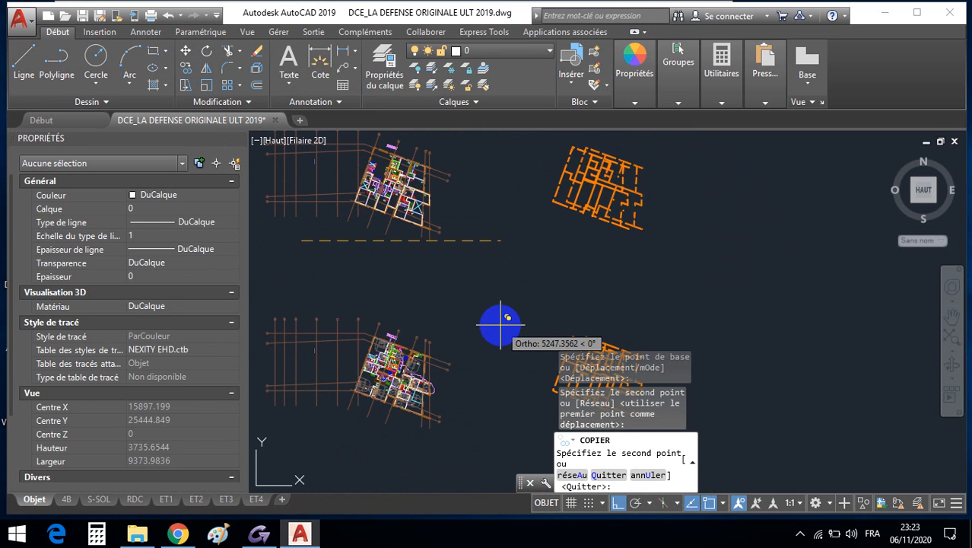
pyautogui.press('Escape')
pyautogui.scroll(-6, 500, 325)
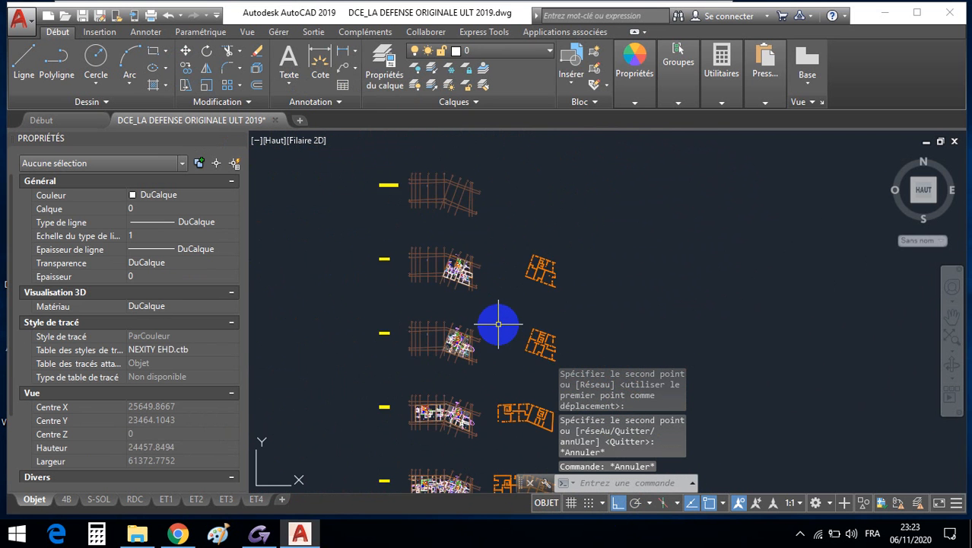
pyautogui.moveTo(499, 322)
pyautogui.mouseDown(button='middle')
pyautogui.moveTo(466, 243)
pyautogui.moveTo(474, 242)
pyautogui.moveTo(458, 238)
pyautogui.mouseUp(button='middle')
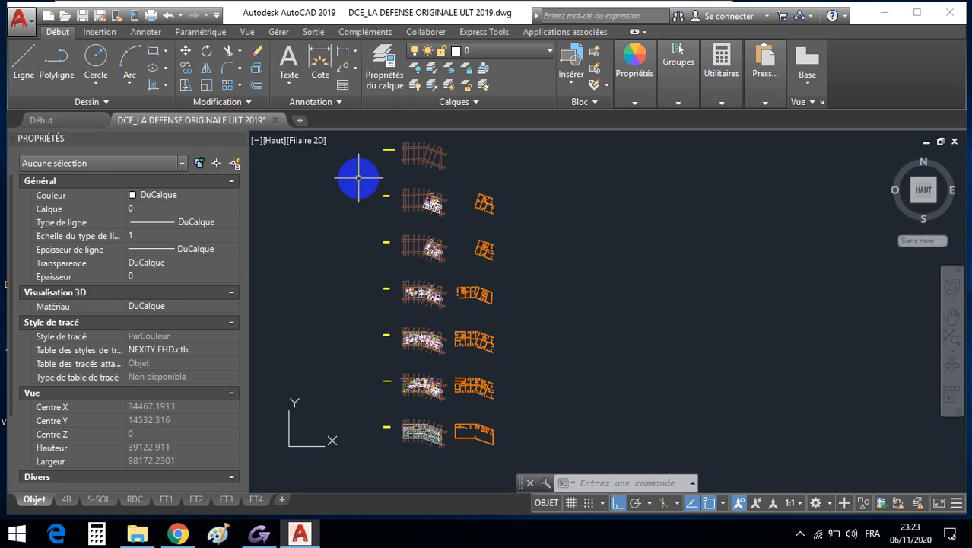
pyautogui.moveTo(154, 120)
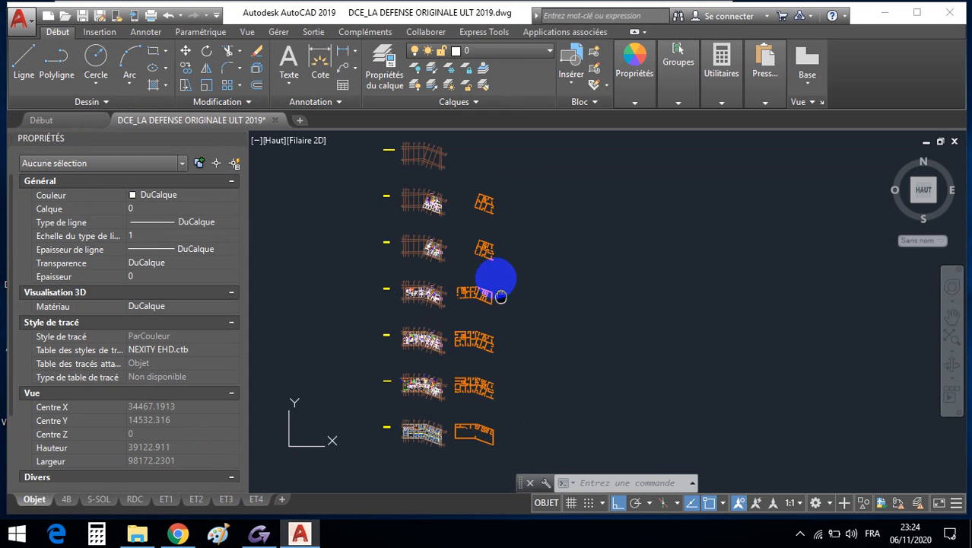
pyautogui.moveTo(494, 282)
pyautogui.mouseDown(button='middle')
pyautogui.moveTo(495, 270)
pyautogui.moveTo(495, 289)
pyautogui.mouseUp(button='middle')
pyautogui.scroll(-2, 496, 273)
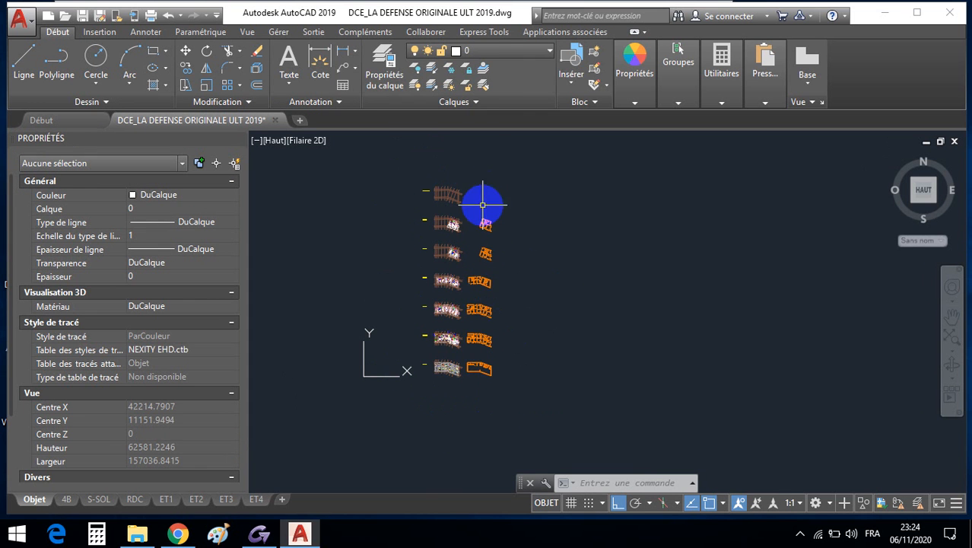
pyautogui.scroll(2, 466, 333)
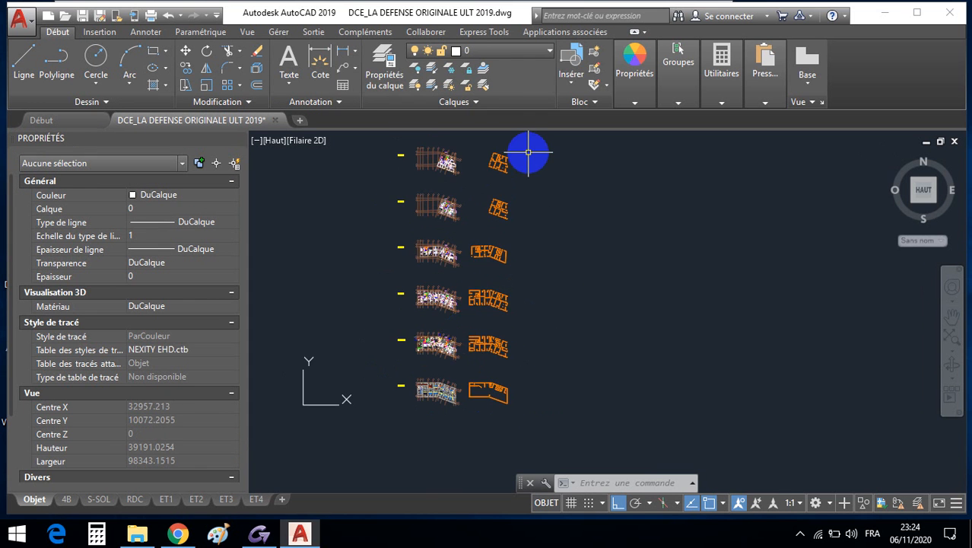
pyautogui.moveTo(525, 151)
pyautogui.mouseDown()
pyautogui.moveTo(509, 183)
pyautogui.moveTo(502, 325)
pyautogui.mouseUp()
pyautogui.click(510, 287)
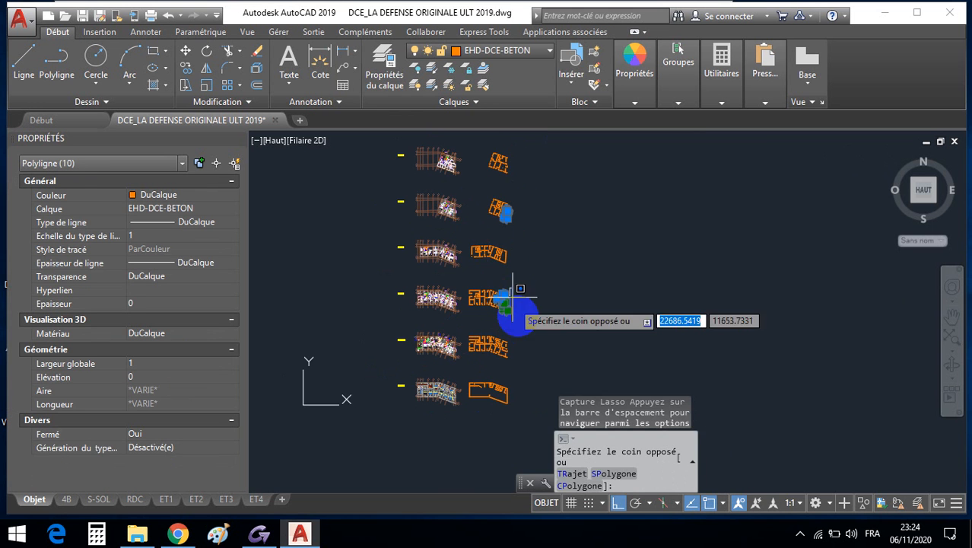
pyautogui.click(518, 417)
pyautogui.click(530, 426)
pyautogui.click(469, 155)
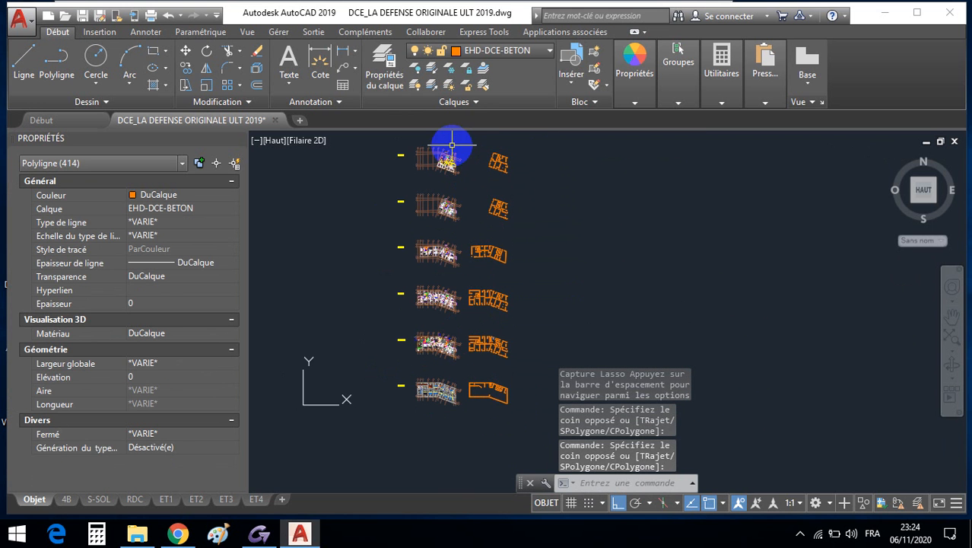
pyautogui.press('Escape')
pyautogui.press('Escape')
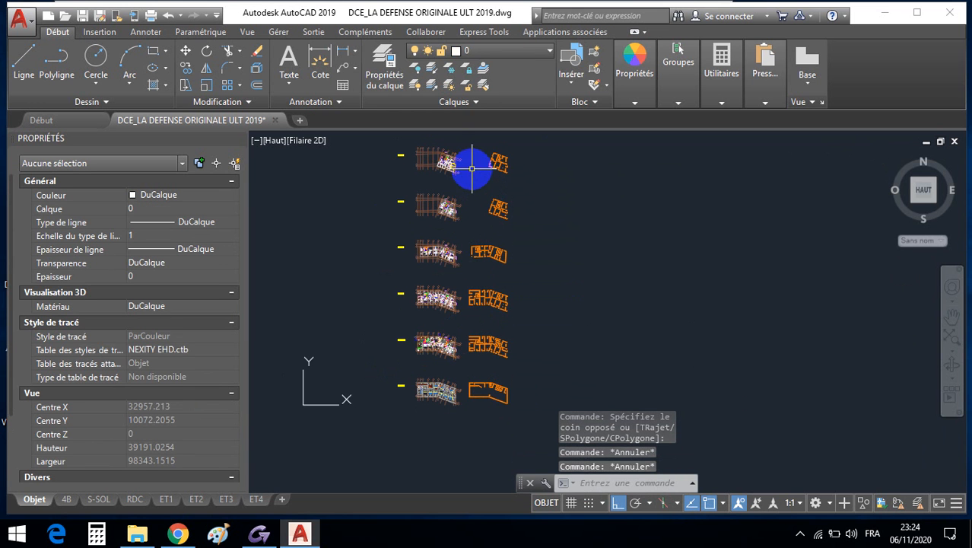
pyautogui.click(466, 426)
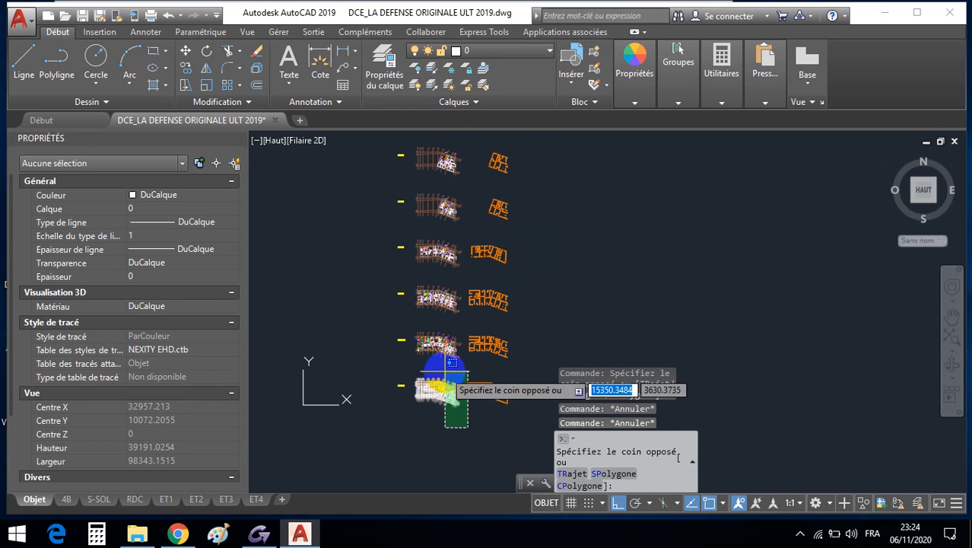
pyautogui.press('Escape')
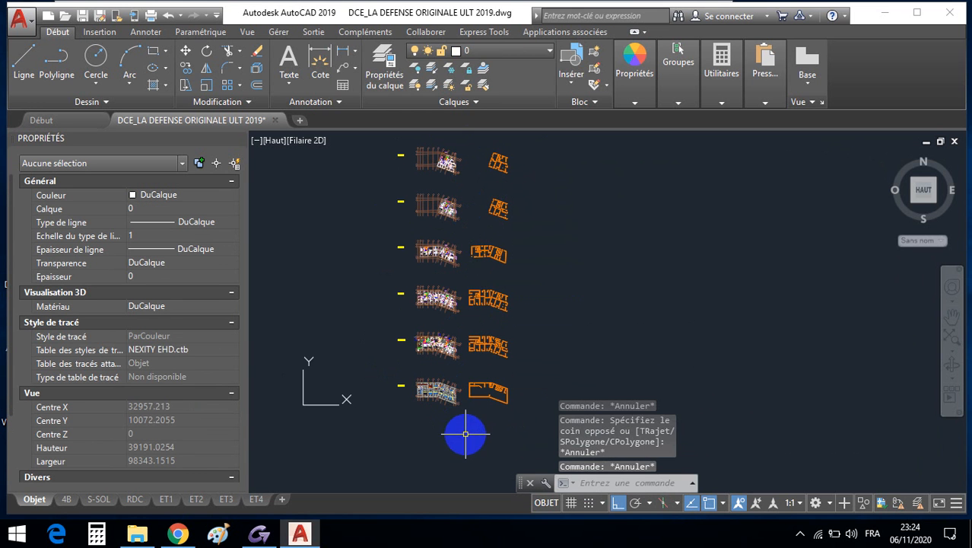
# - Erase the six original floor plans and their yellow titles, keeping the copied concrete walls beside them
pyautogui.click(460, 426)
pyautogui.click(387, 137)
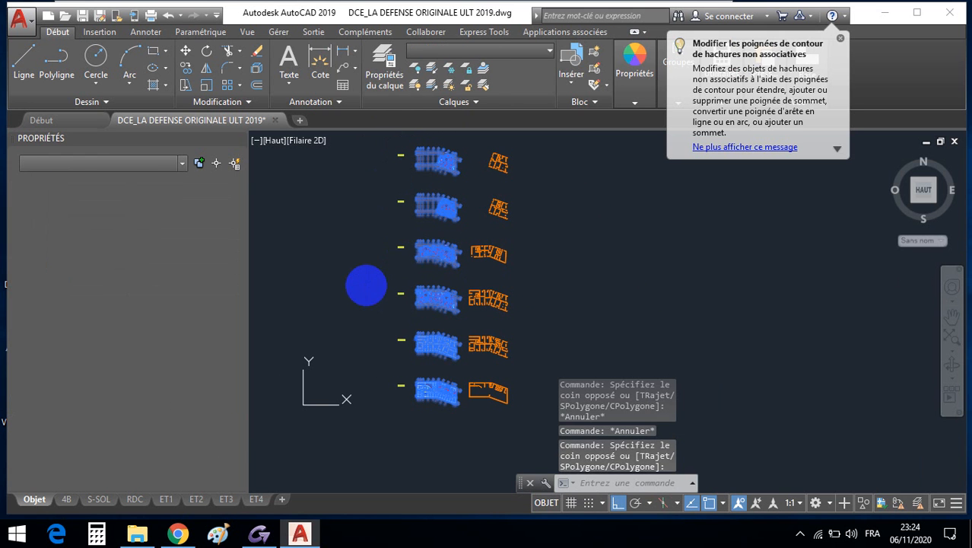
pyautogui.press('Delete')
pyautogui.middleClick(372, 279)
pyautogui.middleClick(372, 279)
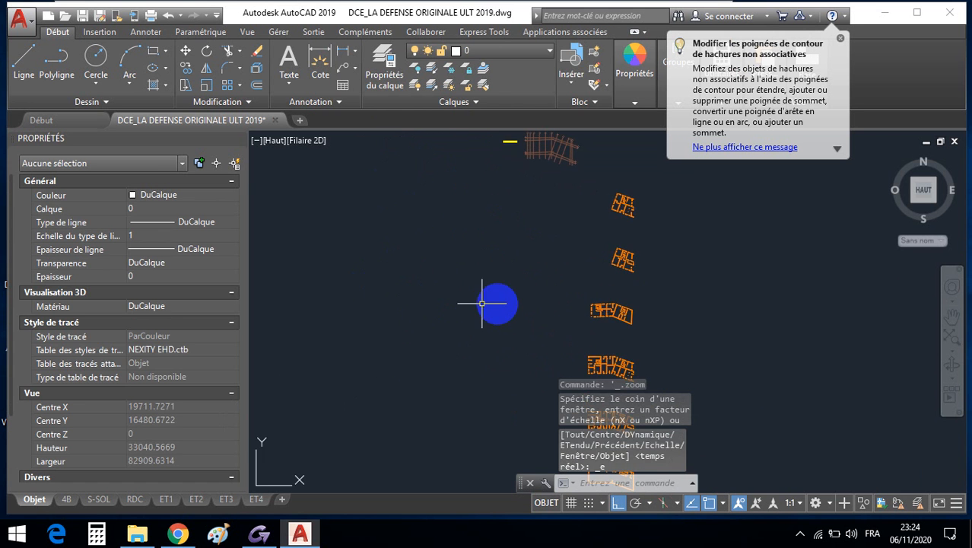
# - Erase the remaining axis grid and its yellow title above the copied concrete walls
pyautogui.click(554, 297)
pyautogui.click(453, 198)
pyautogui.press('Delete')
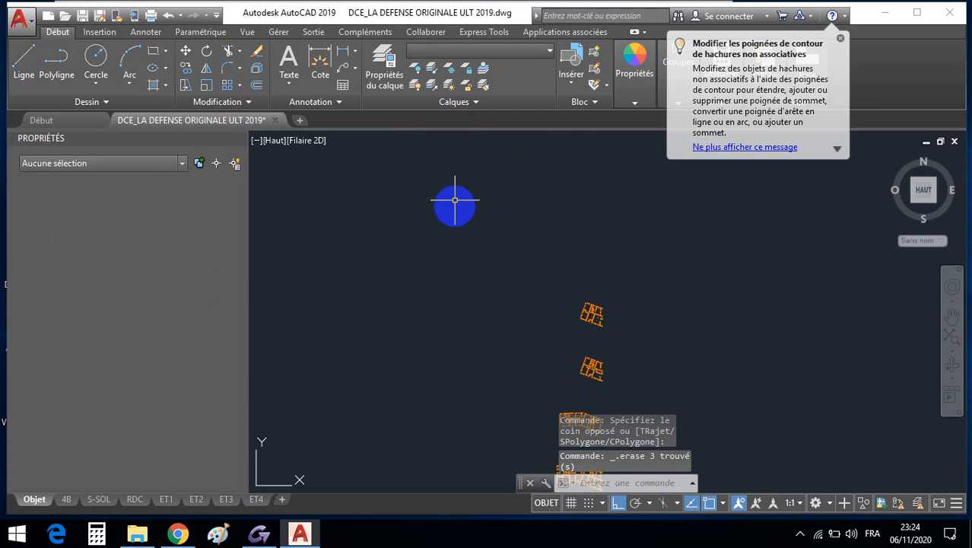
# - Explode the concrete wall polylines of all six floors with the DECOMPOS command
pyautogui.scroll(-4, 463, 269)
pyautogui.scroll(5, 435, 232)
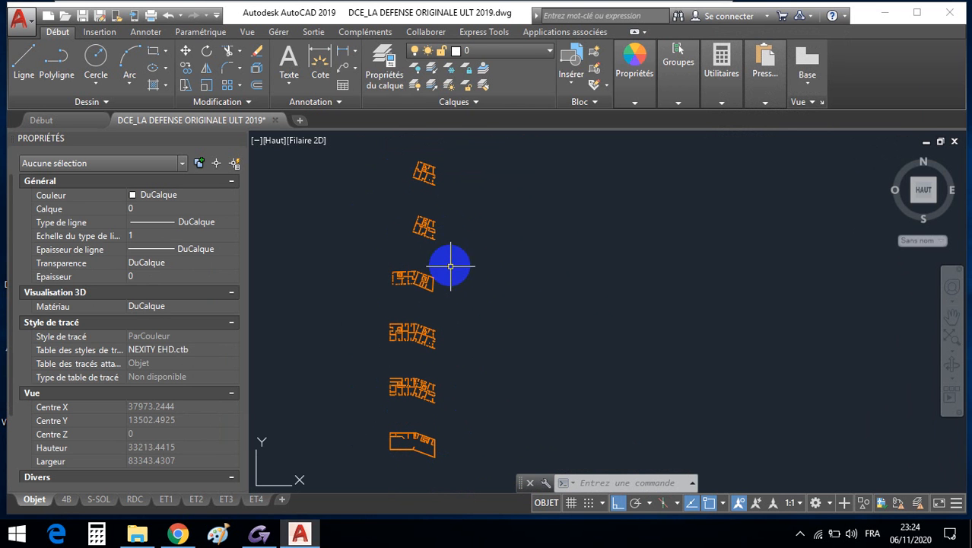
pyautogui.scroll(-2, 464, 304)
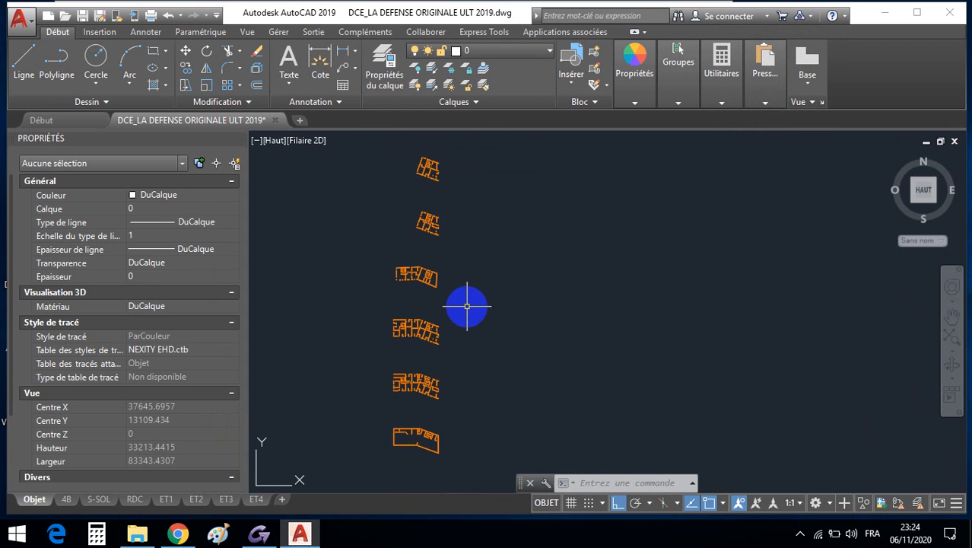
pyautogui.moveTo(467, 306); pyautogui.dragTo(454, 283, button='middle')
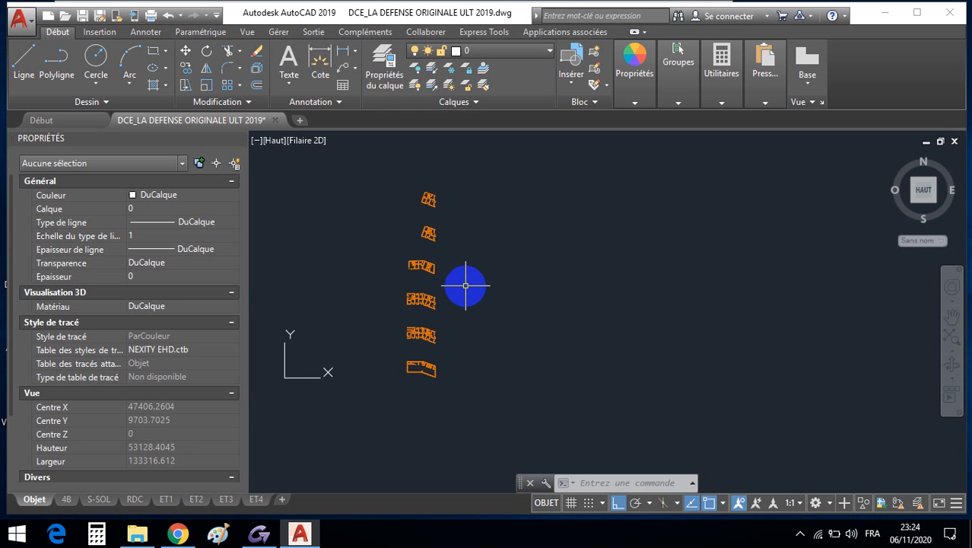
pyautogui.write('ECALER')
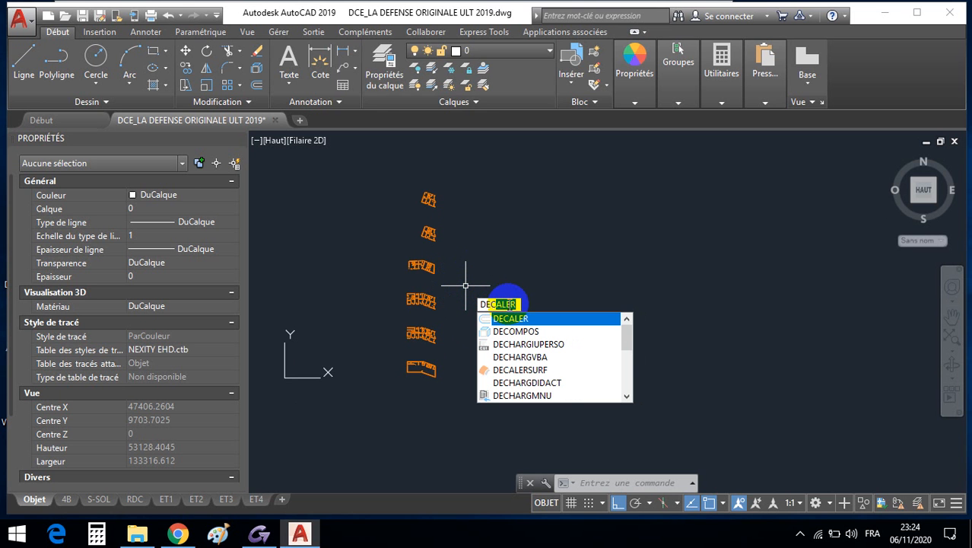
pyautogui.click(508, 335)
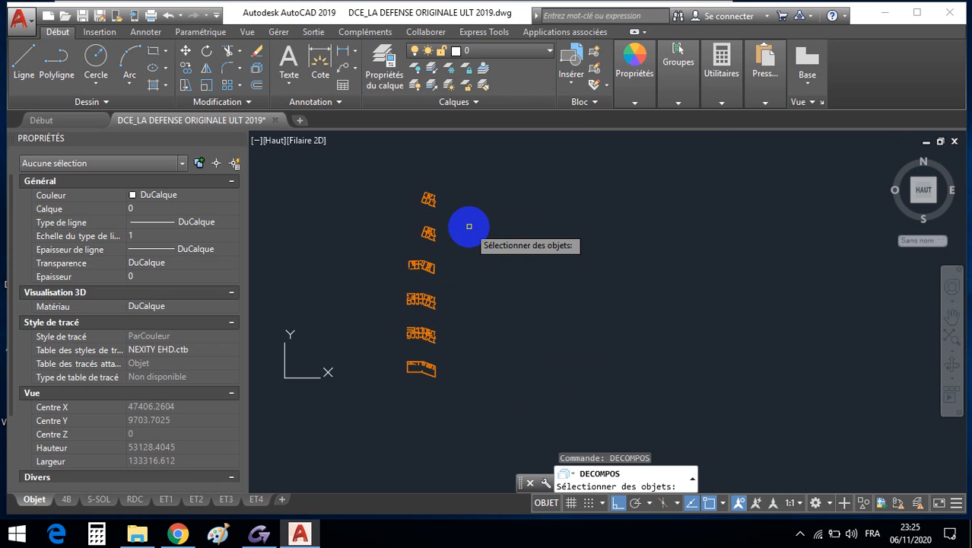
pyautogui.click(466, 163)
pyautogui.click(375, 403)
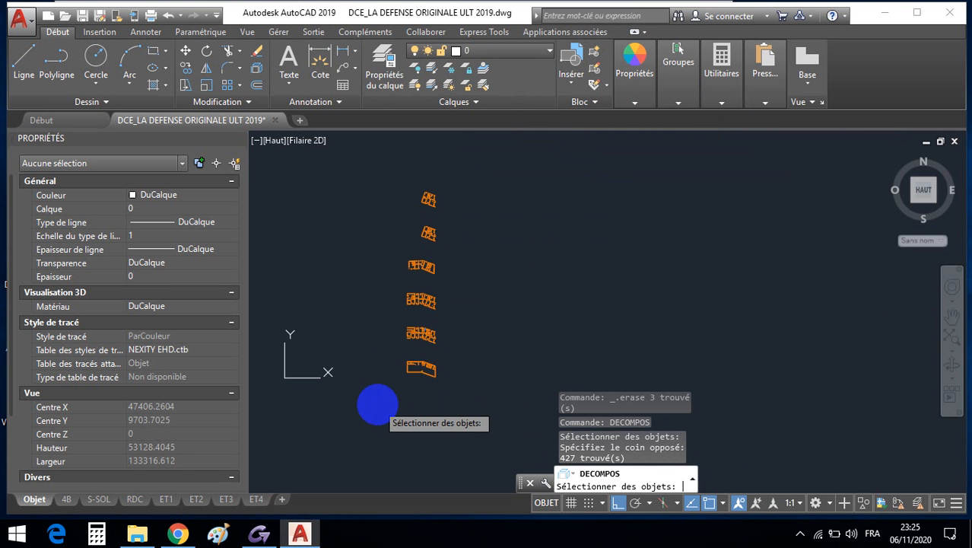
pyautogui.press('Return')
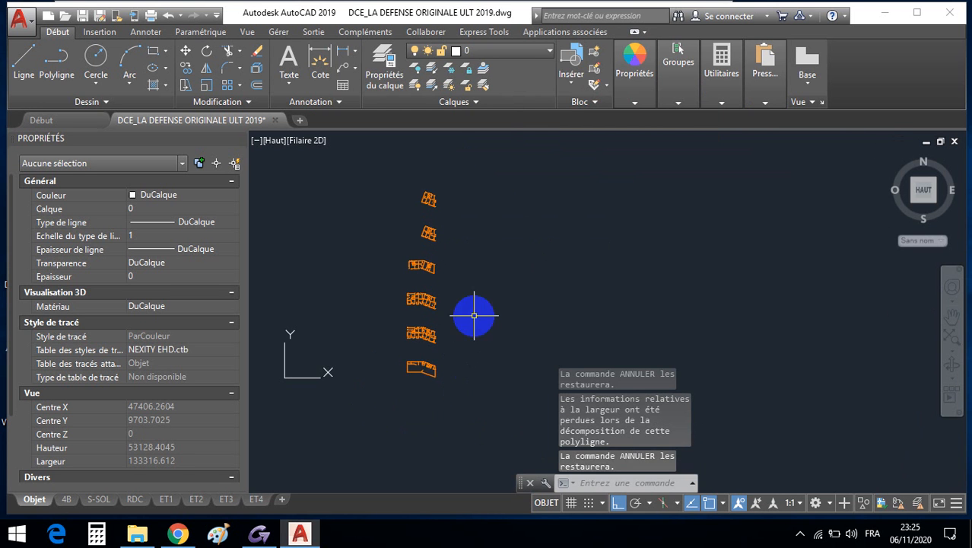
# - Examine the curved concrete wall in the lowest floor plan and check its exploded arc segment
pyautogui.moveTo(460, 314)
pyautogui.mouseDown(button='middle')
pyautogui.moveTo(460, 333)
pyautogui.moveTo(501, 319)
pyautogui.mouseUp(button='middle')
pyautogui.scroll(7, 446, 334)
pyautogui.scroll(-4, 436, 330)
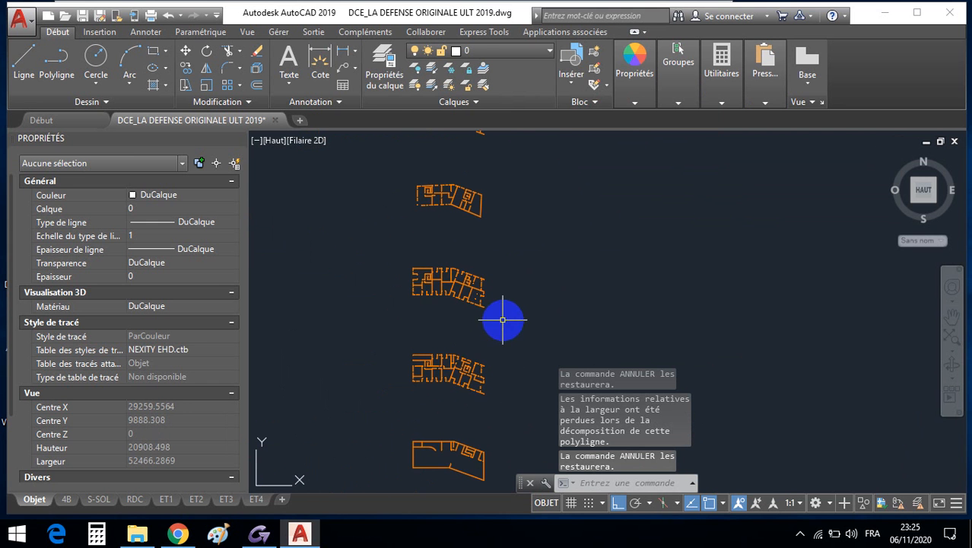
pyautogui.scroll(10, 423, 362)
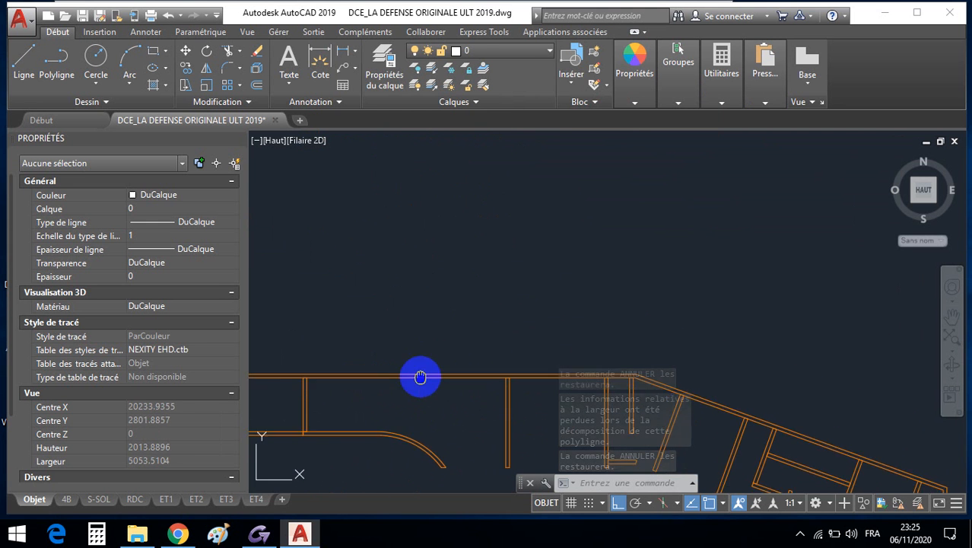
pyautogui.moveTo(416, 365); pyautogui.dragTo(419, 343, button='middle')
pyautogui.scroll(4, 419, 335)
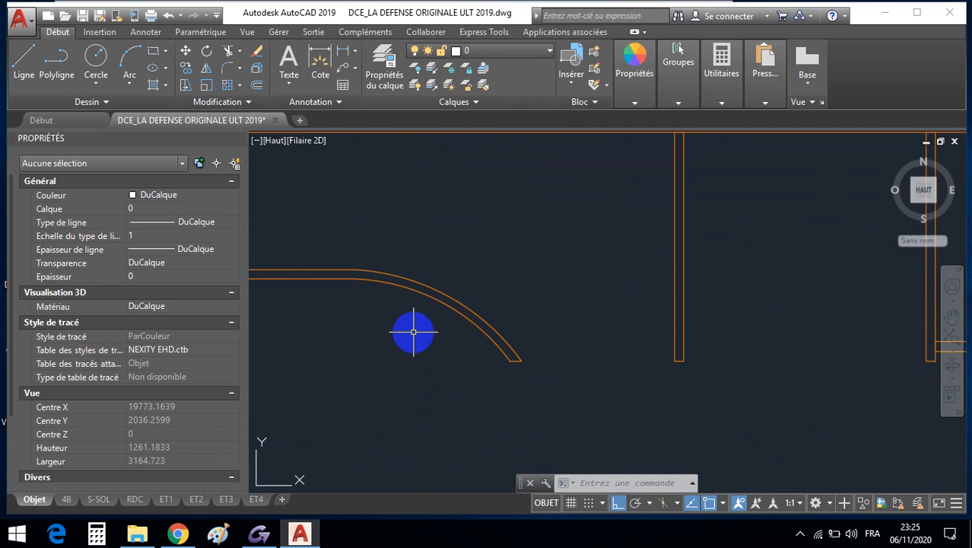
pyautogui.click(412, 291)
pyautogui.press('Escape')
pyautogui.press('Escape')
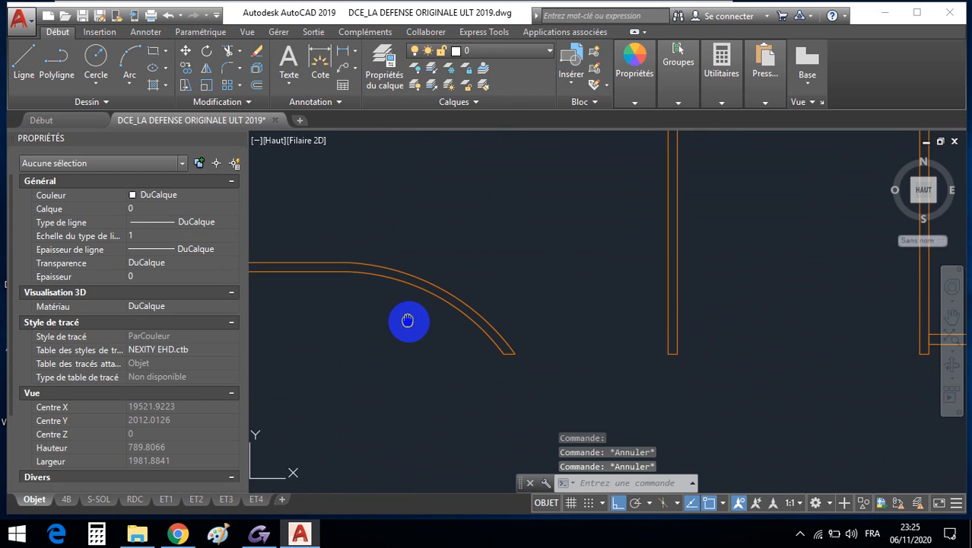
pyautogui.moveTo(402, 321); pyautogui.dragTo(398, 297, button='middle')
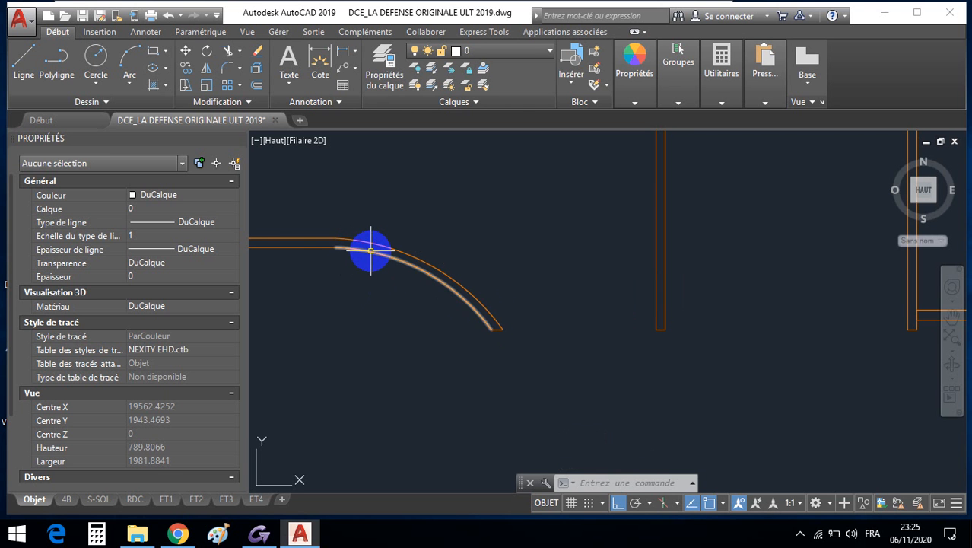
# - Trace the inner edge of the curved concrete wall in the lowest floor plan with three straight line segments
pyautogui.write('l')
pyautogui.press('Return')
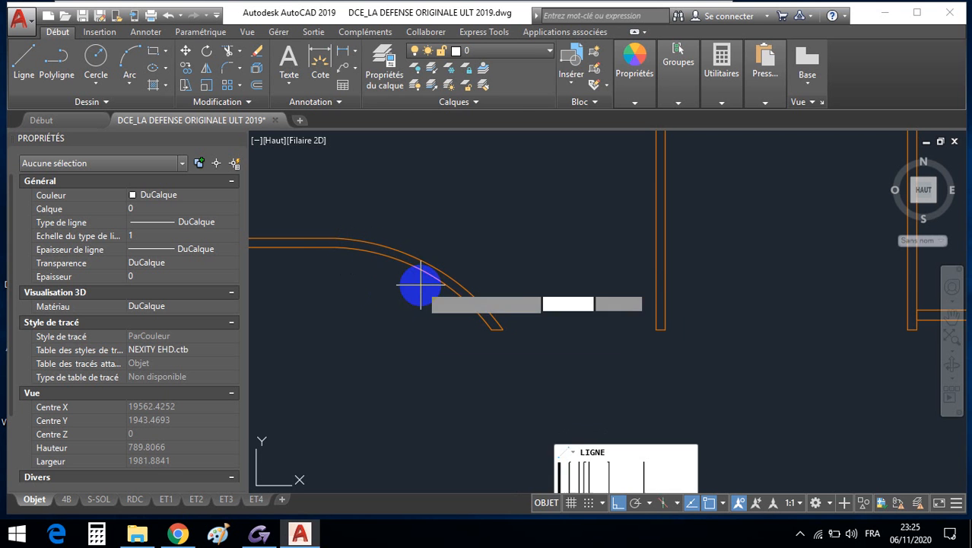
pyautogui.click(336, 247)
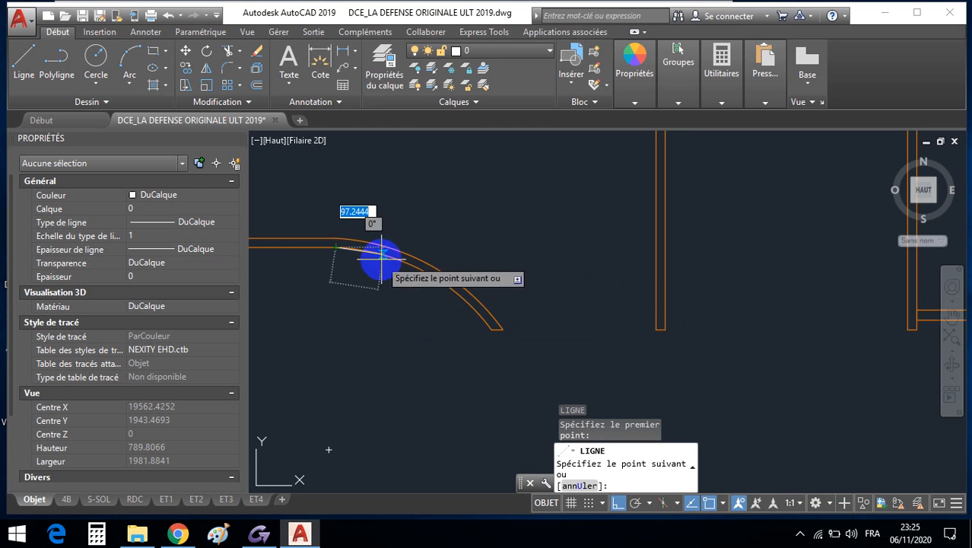
pyautogui.click(419, 270)
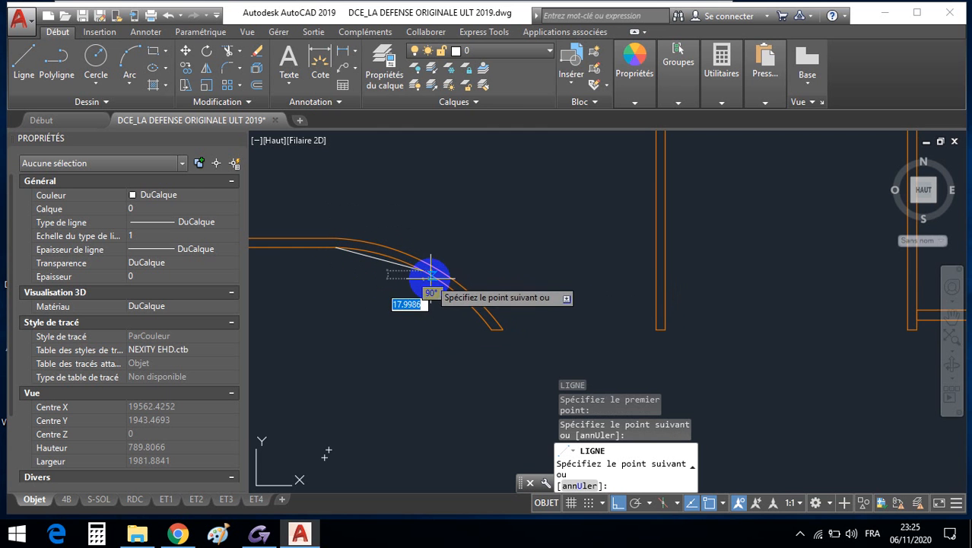
pyautogui.click(460, 299)
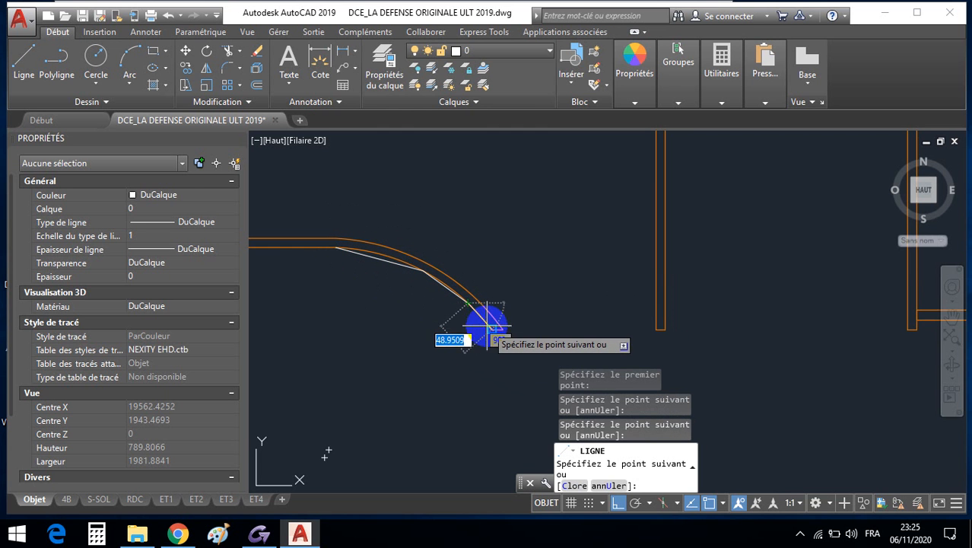
pyautogui.click(485, 329)
# - Continue the line across the curved wall's end and back along its outer edge with straight segments to the arc's start
pyautogui.click(503, 328)
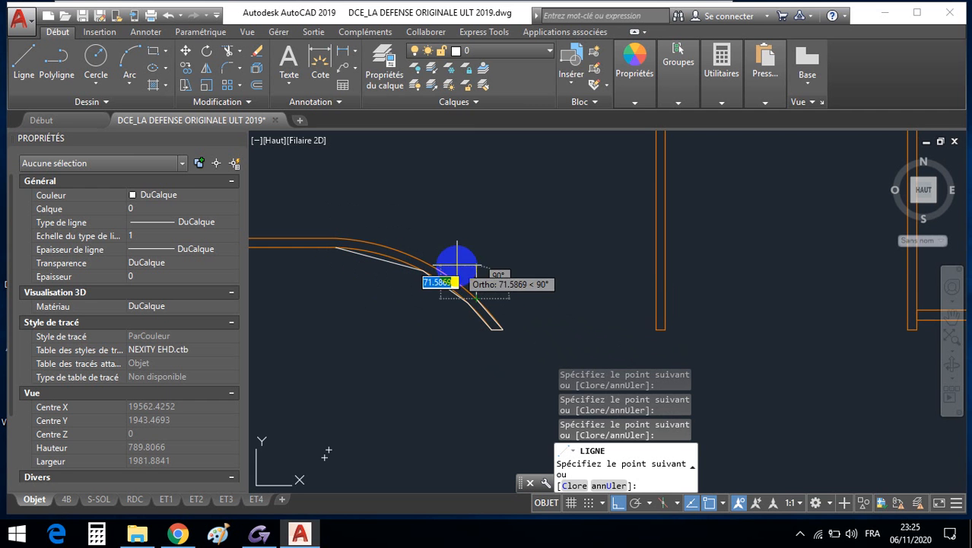
pyautogui.click(429, 254)
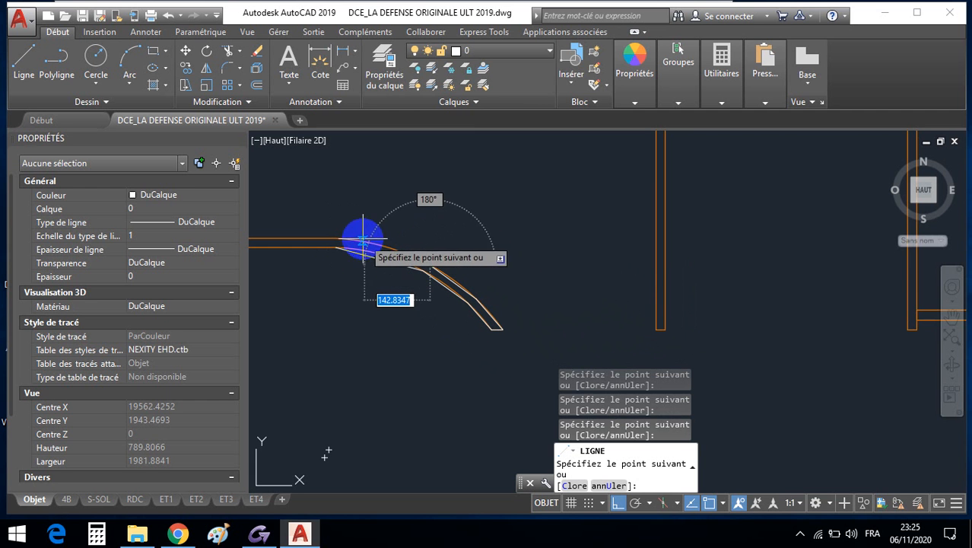
pyautogui.click(333, 237)
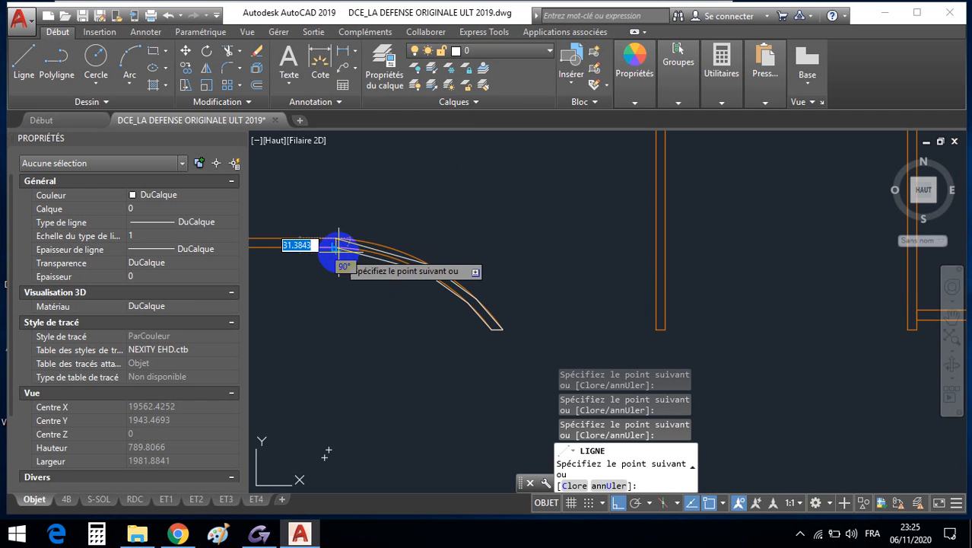
pyautogui.press('Escape')
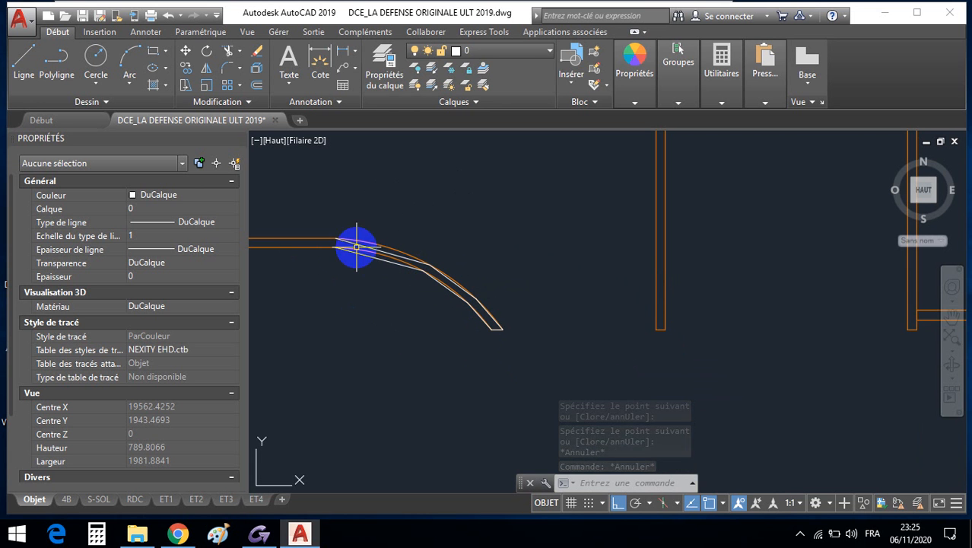
# - Examine the round wall end in the topmost floor plan and check the arc that forms it
pyautogui.scroll(-4, 471, 330)
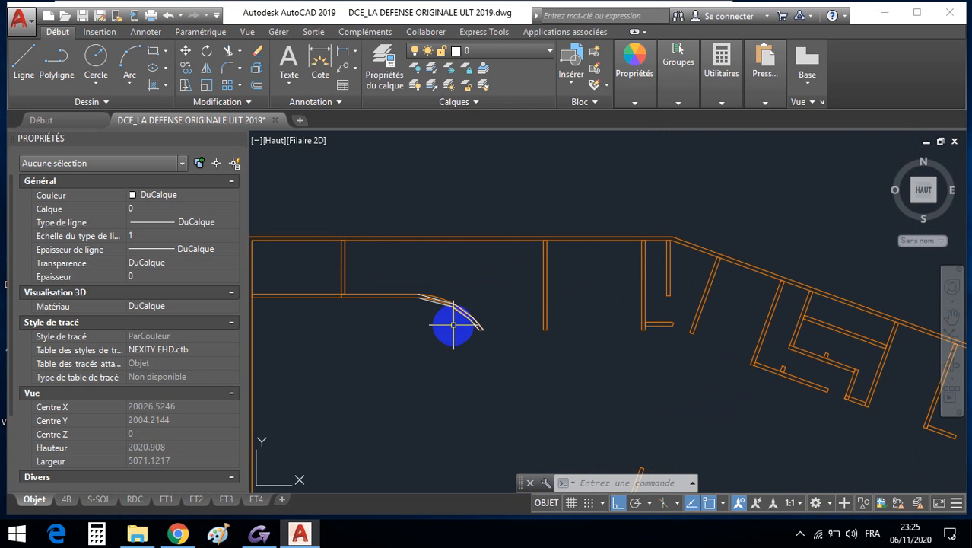
pyautogui.scroll(-4, 457, 319)
pyautogui.moveTo(504, 300); pyautogui.dragTo(499, 373, button='middle')
pyautogui.scroll(-6, 504, 343)
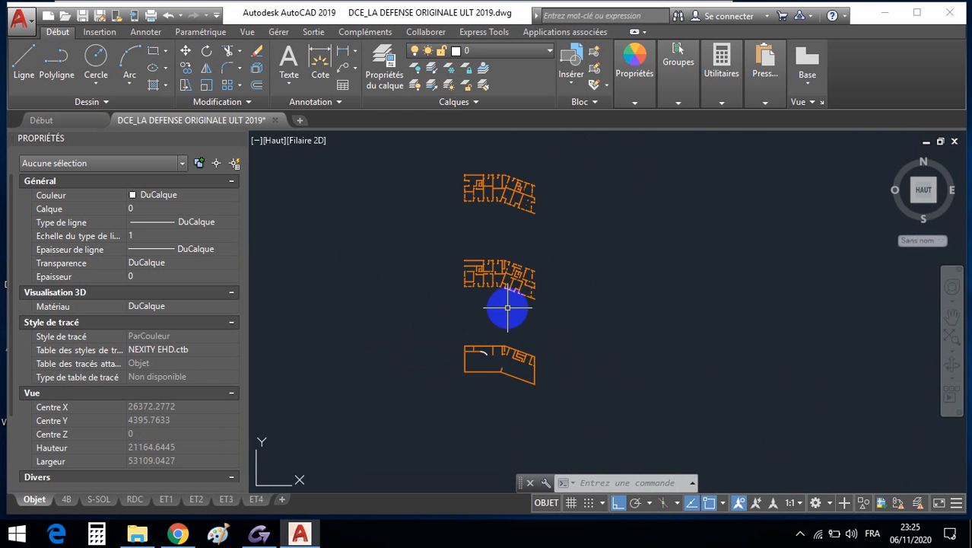
pyautogui.moveTo(473, 273); pyautogui.dragTo(466, 327, button='middle')
pyautogui.moveTo(478, 204); pyautogui.dragTo(474, 319, button='middle')
pyautogui.scroll(1, 473, 319)
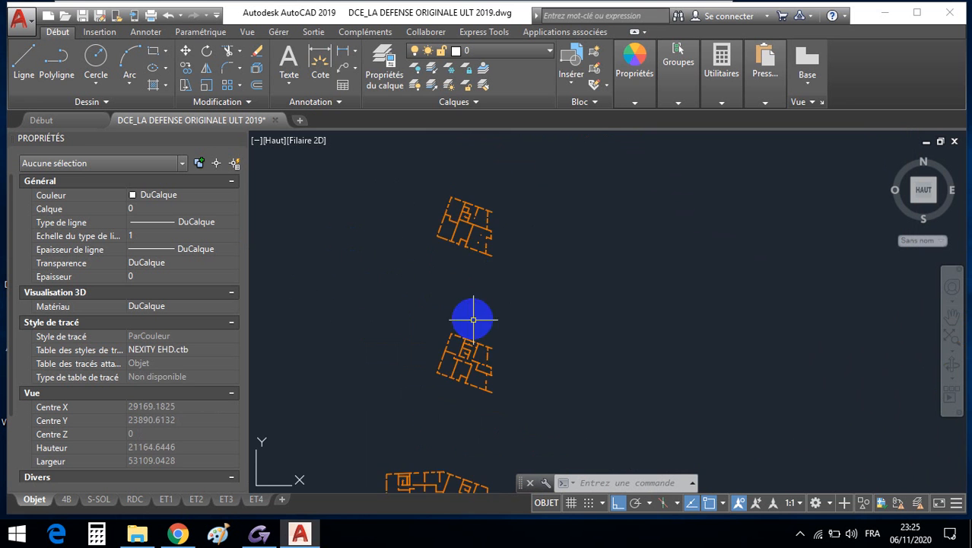
pyautogui.moveTo(463, 220); pyautogui.dragTo(447, 394, button='middle')
pyautogui.scroll(3, 455, 275)
pyautogui.scroll(4, 456, 274)
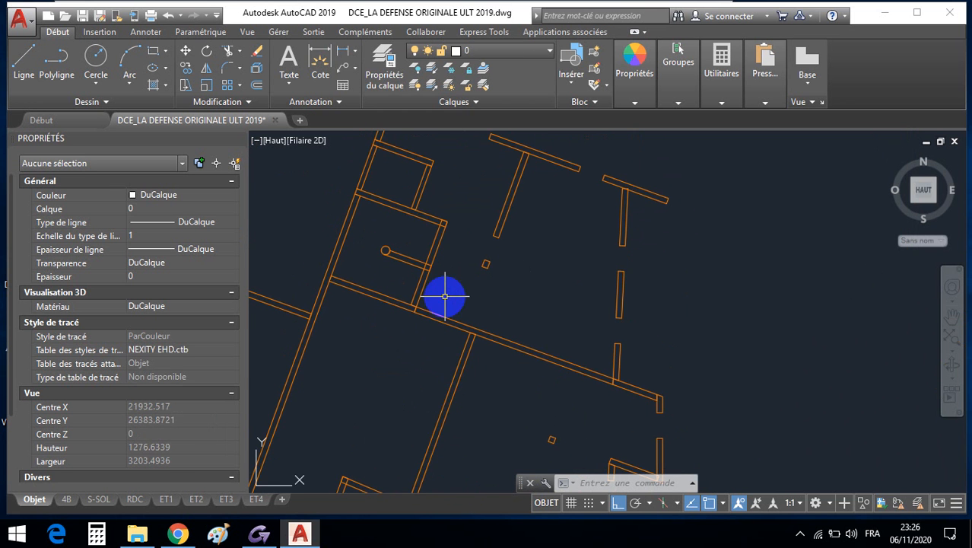
pyautogui.moveTo(392, 291); pyautogui.dragTo(426, 353, button='middle')
pyautogui.scroll(8, 419, 312)
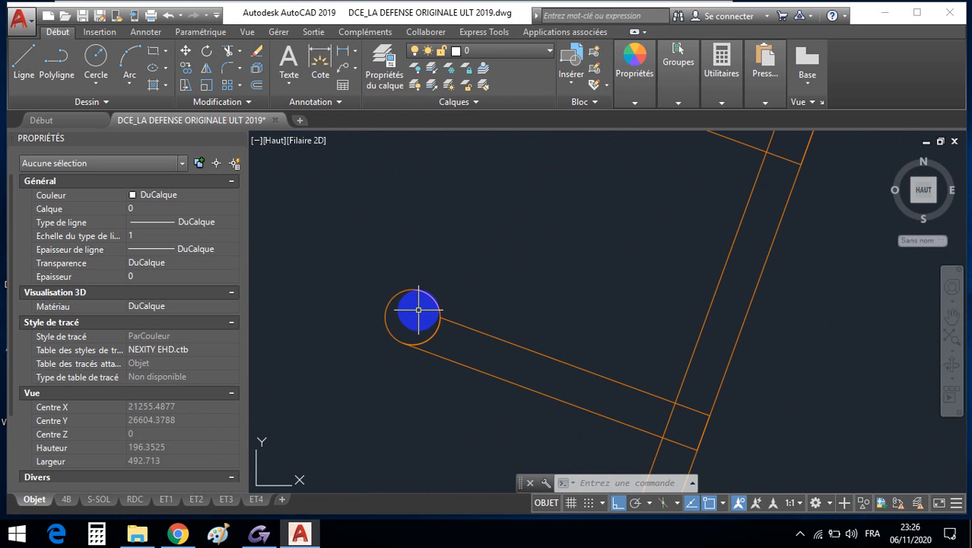
pyautogui.moveTo(419, 310); pyautogui.dragTo(471, 268, button='middle')
pyautogui.click(464, 248)
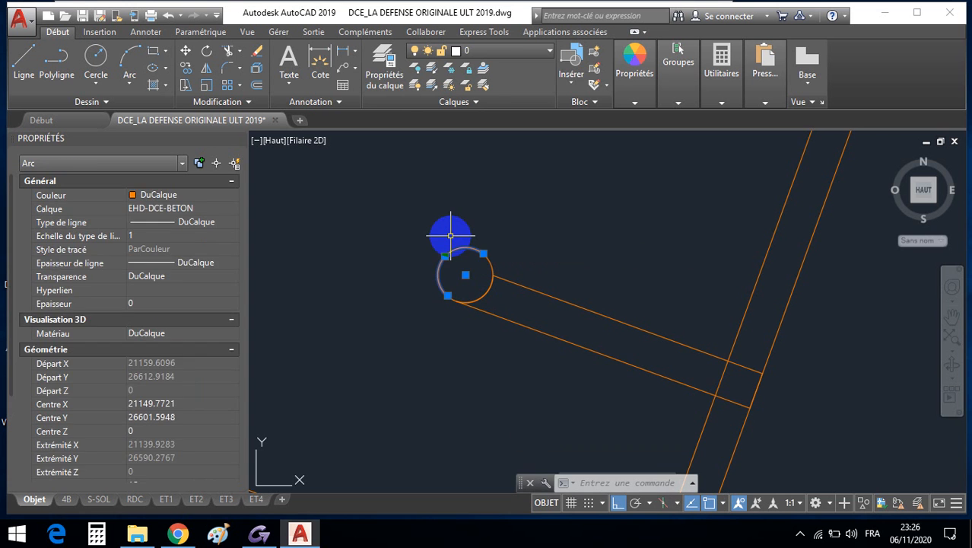
pyautogui.click(452, 234)
pyautogui.press('Escape')
pyautogui.press('Escape')
pyautogui.press('Escape')
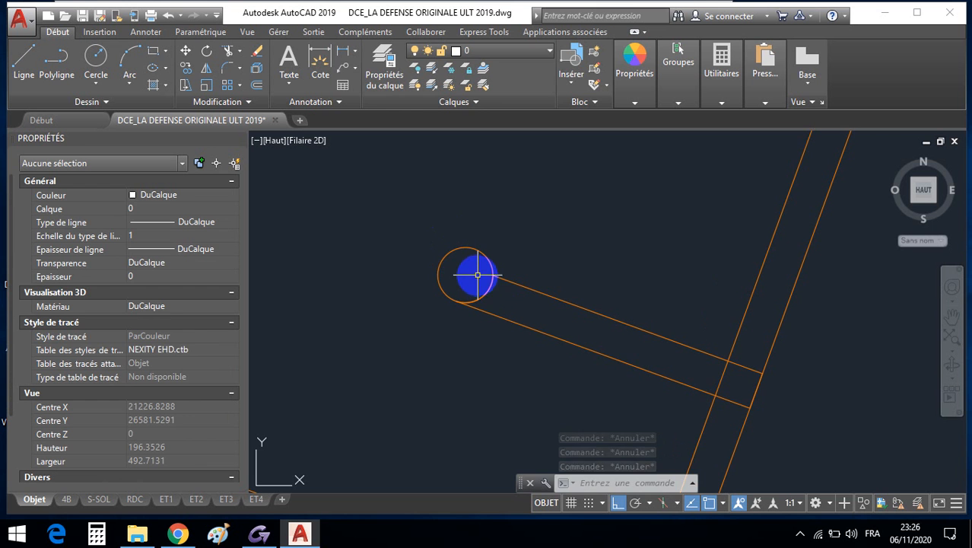
# - Draw two connected lines in the topmost plan's round wall end, from its upper rim to the centre and across to the rim
pyautogui.write('l')
pyautogui.press('Return')
pyautogui.click(458, 248)
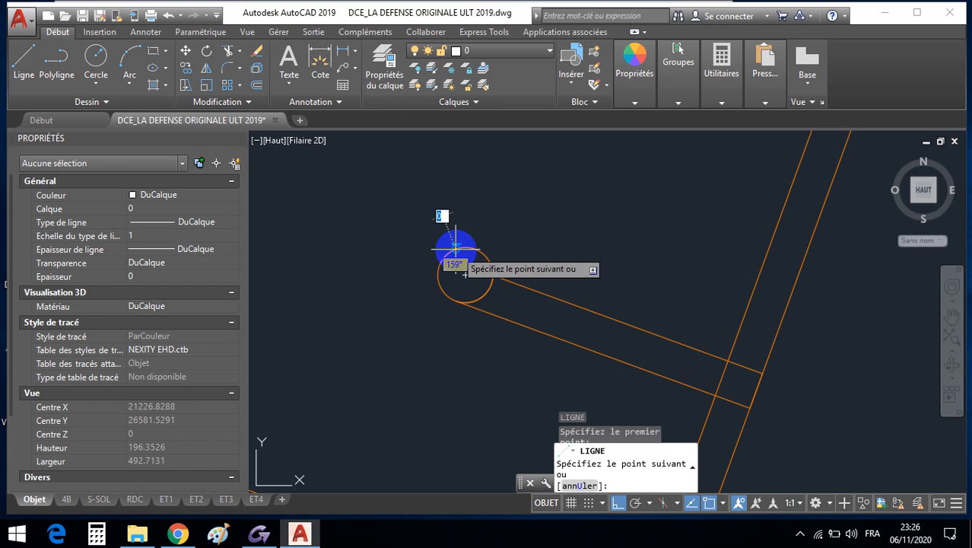
pyautogui.click(465, 274)
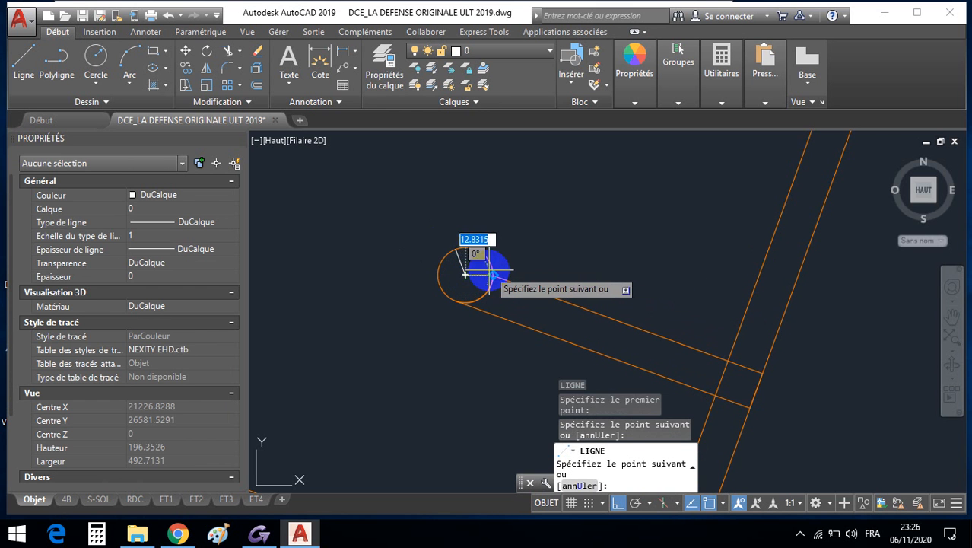
pyautogui.click(495, 274)
pyautogui.press('Escape')
pyautogui.scroll(4, 459, 281)
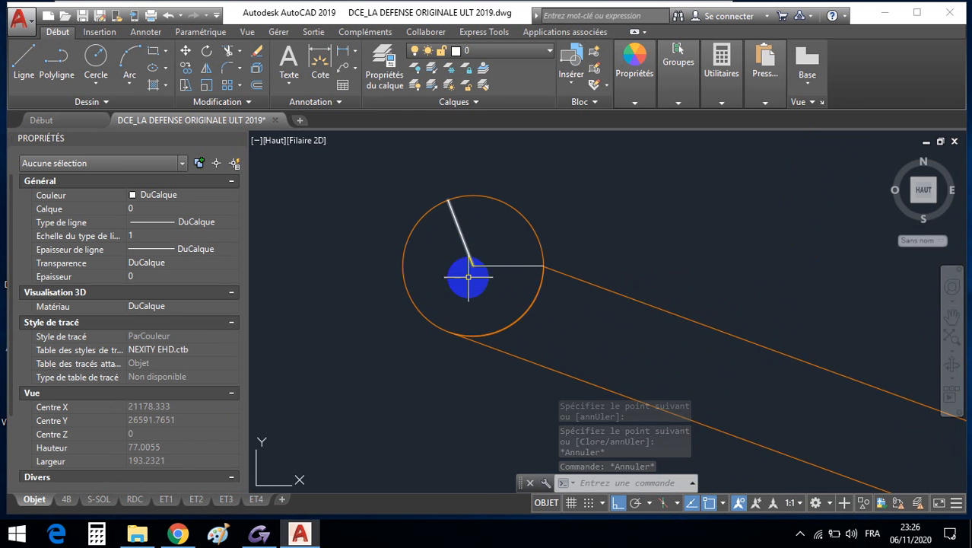
pyautogui.scroll(-4, 468, 278)
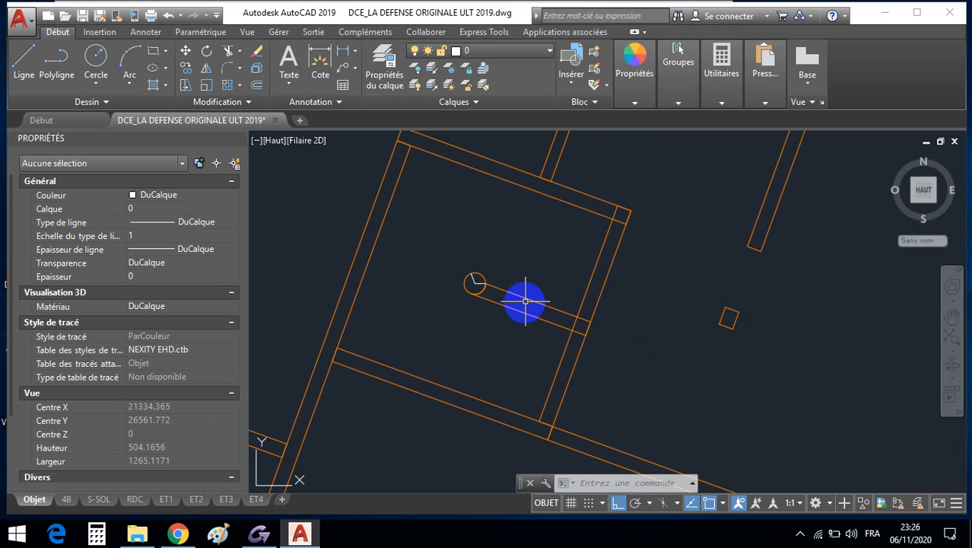
pyautogui.scroll(4, 456, 289)
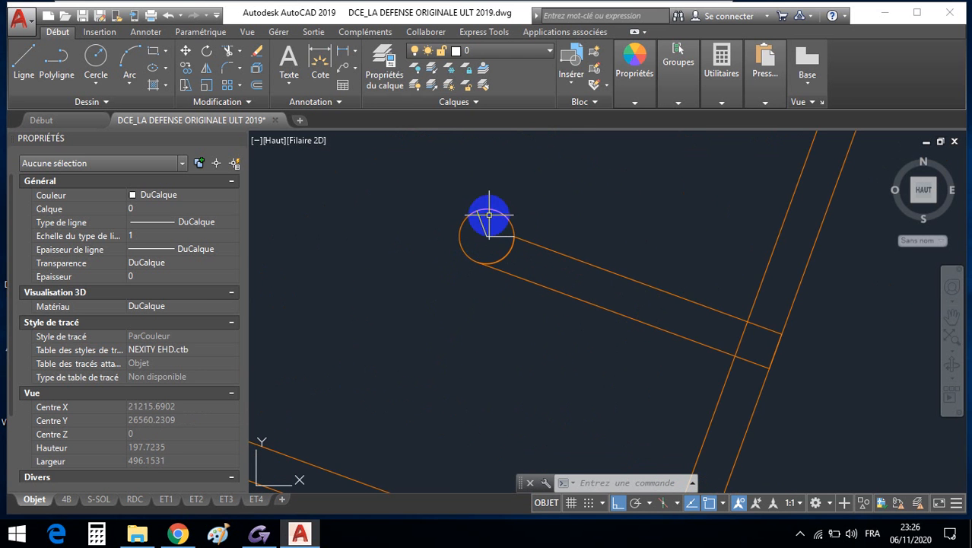
# - Draw connected lines from the upper rim through the centre of the round wall end in the second floor plan from the top
pyautogui.scroll(-4, 493, 311)
pyautogui.moveTo(506, 365); pyautogui.dragTo(483, 195, button='middle')
pyautogui.moveTo(484, 348)
pyautogui.mouseDown(button='middle')
pyautogui.moveTo(467, 179)
pyautogui.moveTo(538, 231)
pyautogui.mouseUp(button='middle')
pyautogui.scroll(-1, 539, 231)
pyautogui.scroll(-1, 539, 231)
pyautogui.moveTo(547, 322); pyautogui.dragTo(545, 221, button='middle')
pyautogui.scroll(-2, 541, 232)
pyautogui.moveTo(552, 284); pyautogui.dragTo(500, 221, button='middle')
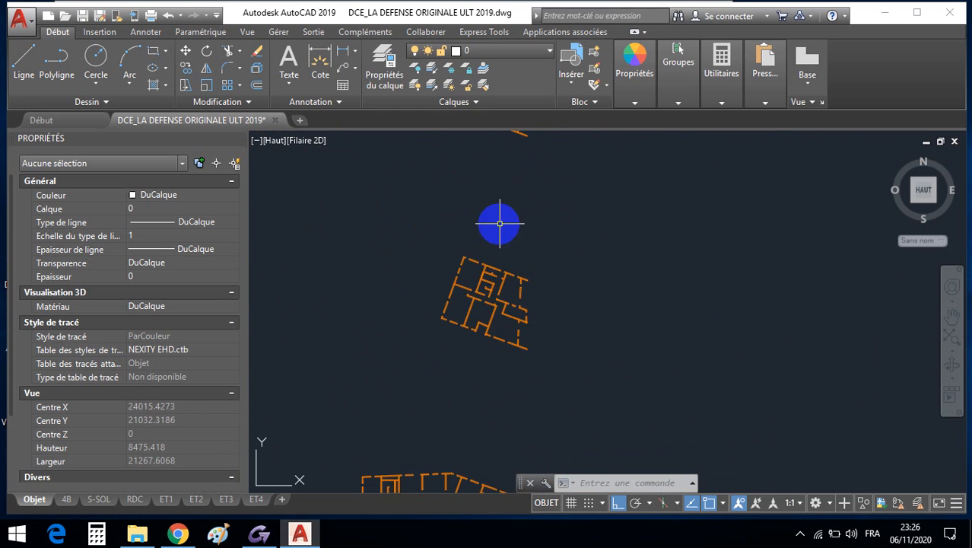
pyautogui.scroll(2, 484, 287)
pyautogui.scroll(10, 484, 288)
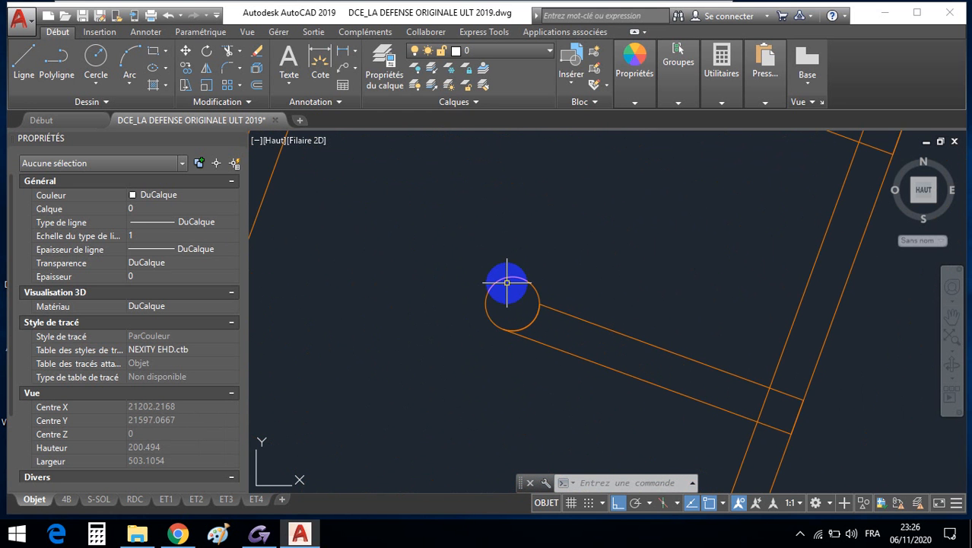
pyautogui.write('l')
pyautogui.press('Return')
pyautogui.click(509, 279)
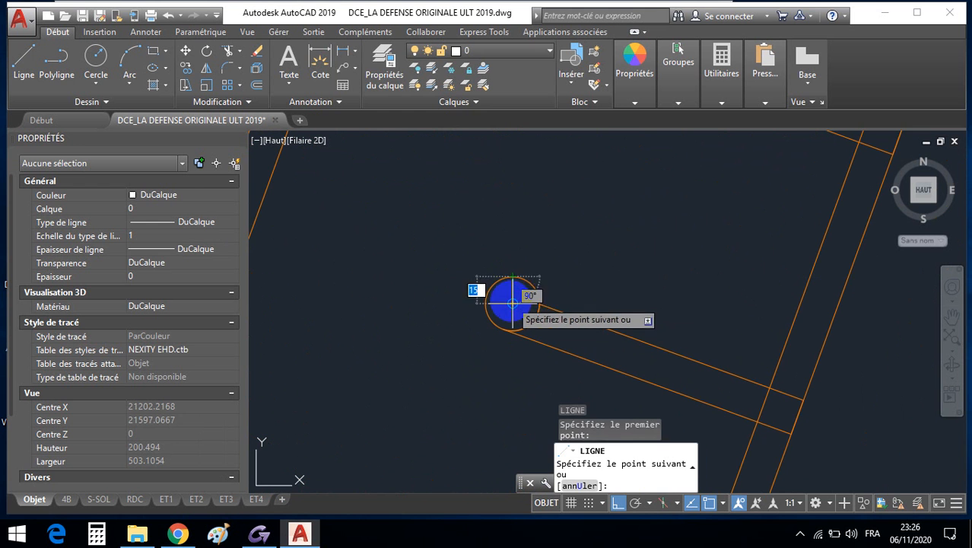
pyautogui.click(511, 303)
pyautogui.click(506, 298)
pyautogui.press('Escape')
# - Draw connected lines from the rim through the centre of the sloping wall's round end in the third floor plan from the top
pyautogui.scroll(-6, 536, 299)
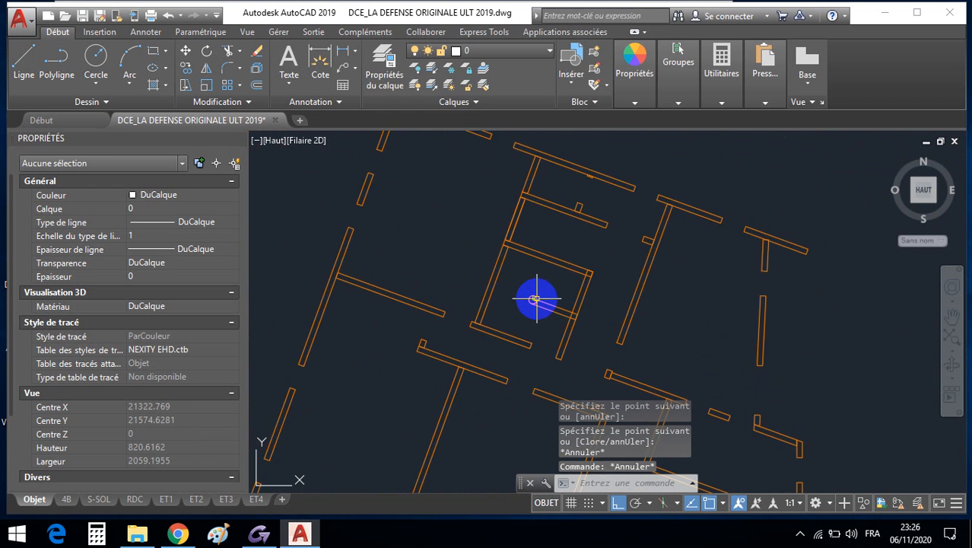
pyautogui.scroll(-3, 536, 299)
pyautogui.moveTo(521, 315)
pyautogui.mouseDown(button='middle')
pyautogui.moveTo(515, 207)
pyautogui.moveTo(494, 211)
pyautogui.moveTo(481, 286)
pyautogui.moveTo(480, 191)
pyautogui.mouseUp(button='middle')
pyautogui.scroll(10, 481, 285)
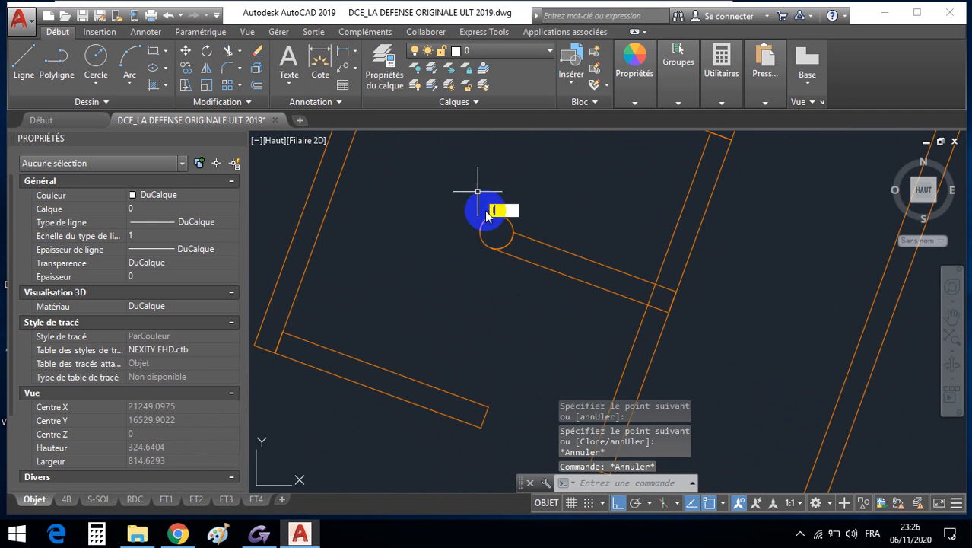
pyautogui.press('Return')
pyautogui.click(487, 224)
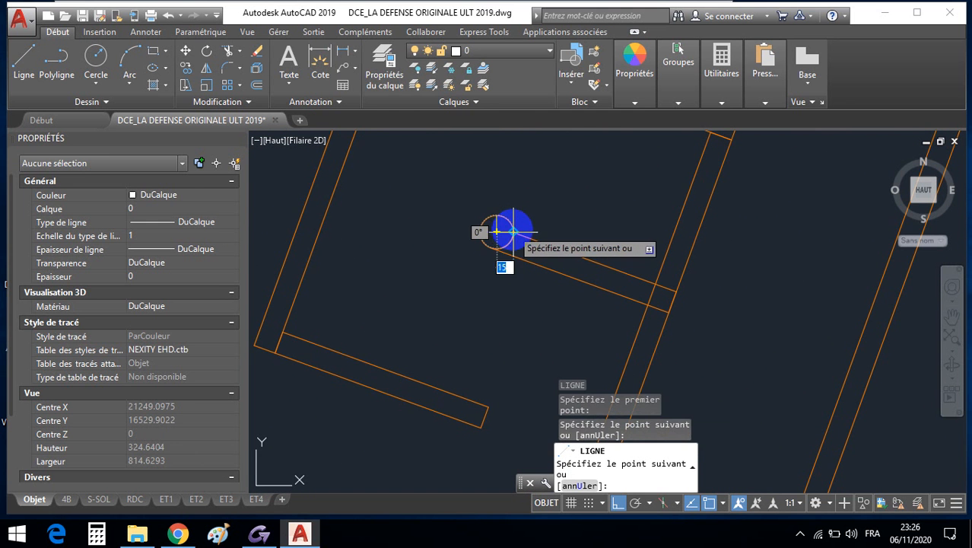
pyautogui.press('Escape')
pyautogui.press('Escape')
# - Draw two connected lines from the upper rim to the centre and across to the rim in the fourth floor plan's round wall end
pyautogui.scroll(-8, 519, 220)
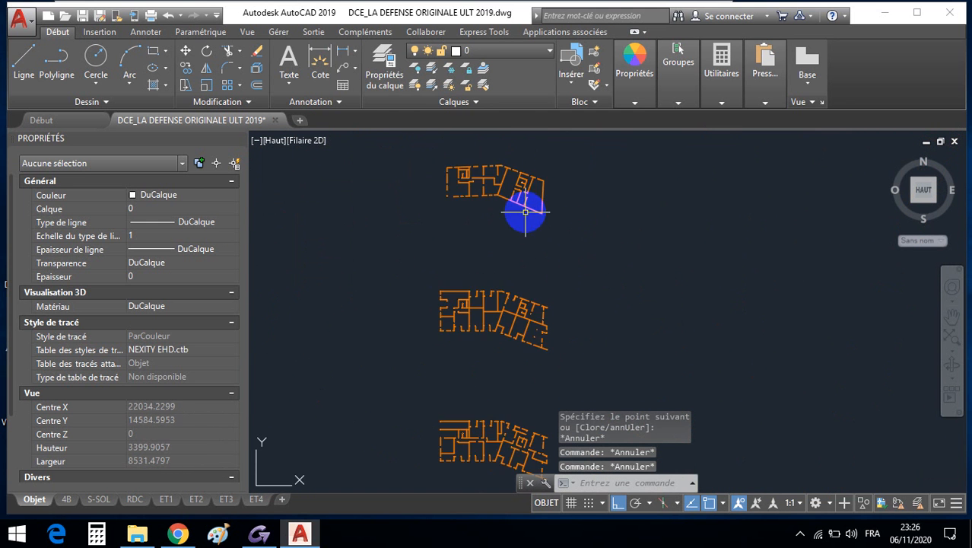
pyautogui.moveTo(527, 237); pyautogui.dragTo(514, 186, button='middle')
pyautogui.scroll(12, 512, 257)
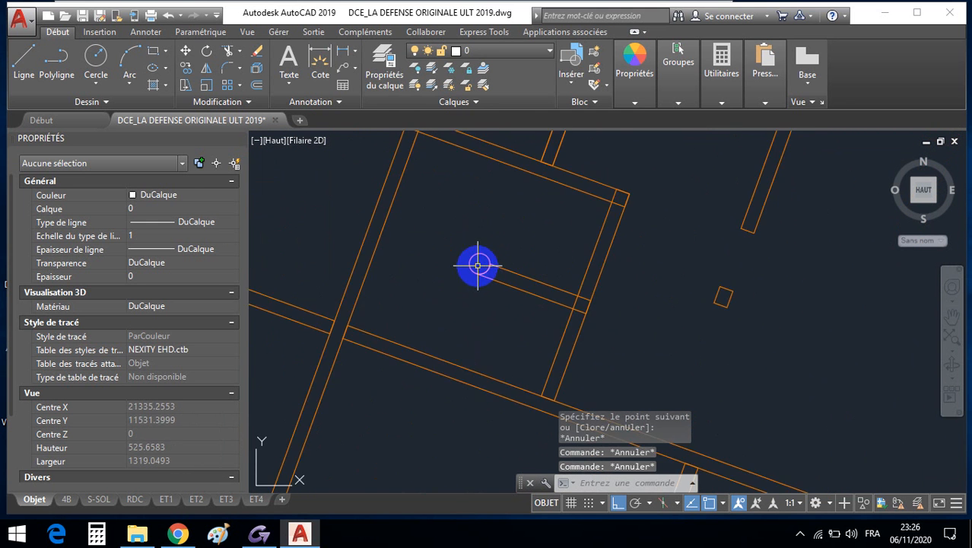
pyautogui.scroll(5, 478, 265)
pyautogui.press('Return')
pyautogui.click(479, 236)
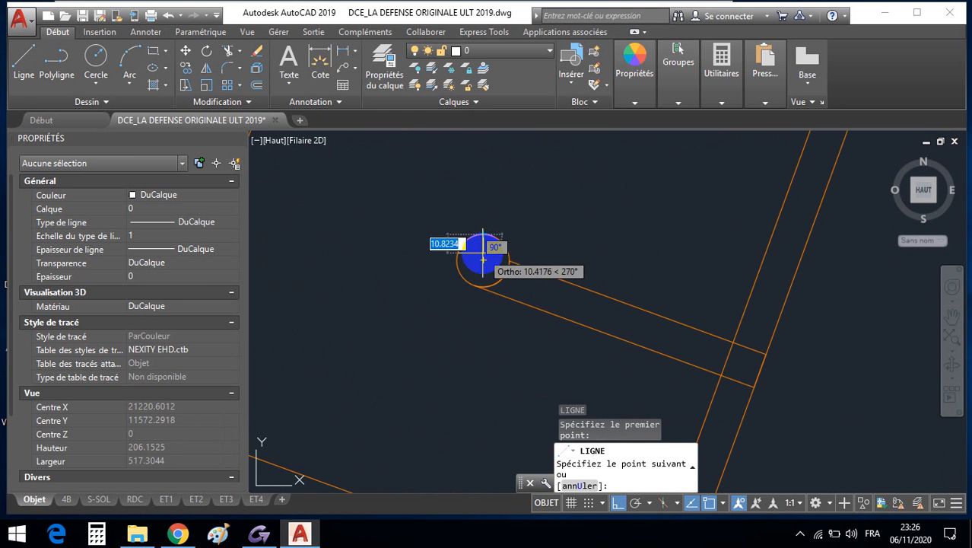
pyautogui.click(482, 259)
pyautogui.click(512, 261)
pyautogui.press('Escape')
# - Draw connected vertical and horizontal lines inside the round wall end of the fifth floor plan from the top
pyautogui.scroll(-15, 514, 261)
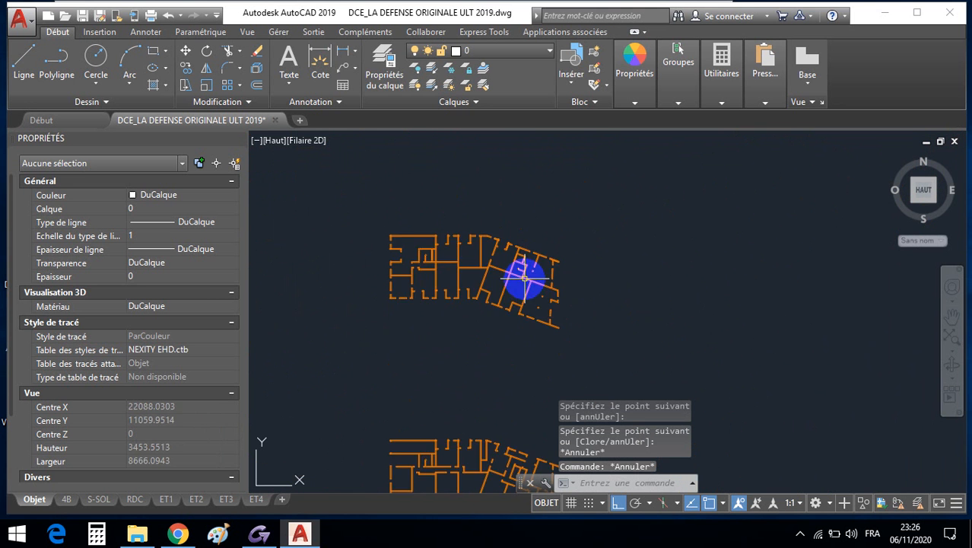
pyautogui.moveTo(521, 278); pyautogui.dragTo(480, 285, button='middle')
pyautogui.scroll(12, 479, 285)
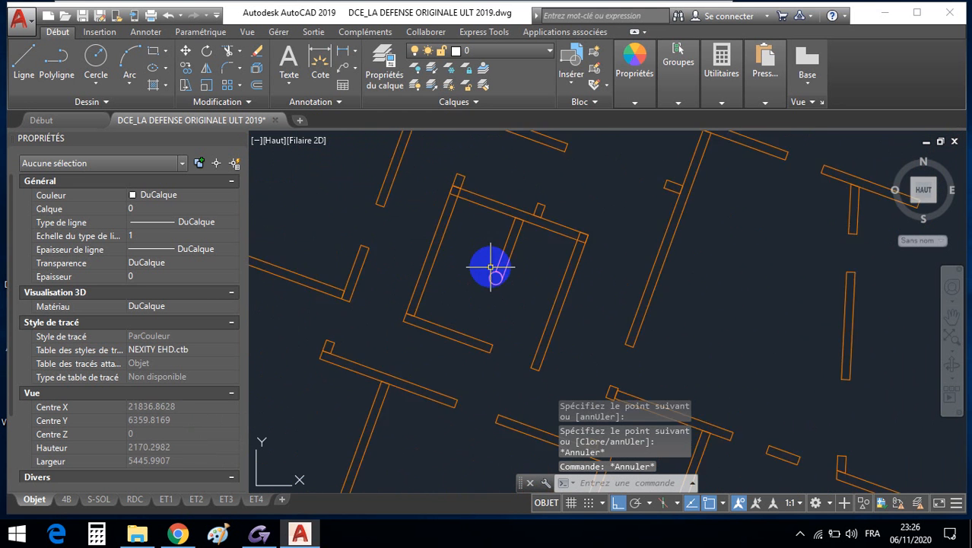
pyautogui.press('Return')
pyautogui.scroll(6, 493, 276)
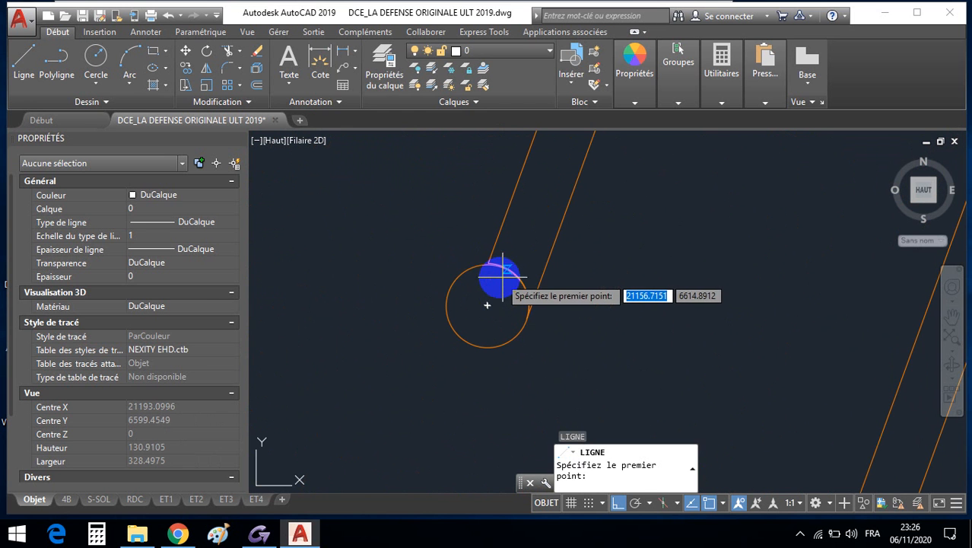
pyautogui.click(478, 263)
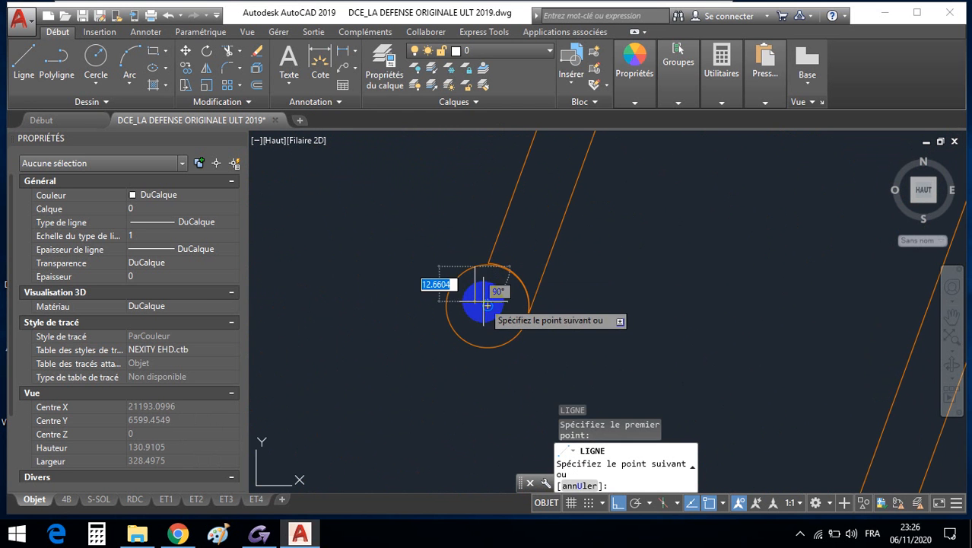
pyautogui.click(530, 306)
pyautogui.press('Escape')
pyautogui.press('Escape')
pyautogui.press('Escape')
# - Draw connected lines from the upper rim through the centre to the rim in the vertical wall's round end, third floor plan from the top
pyautogui.scroll(-18, 522, 310)
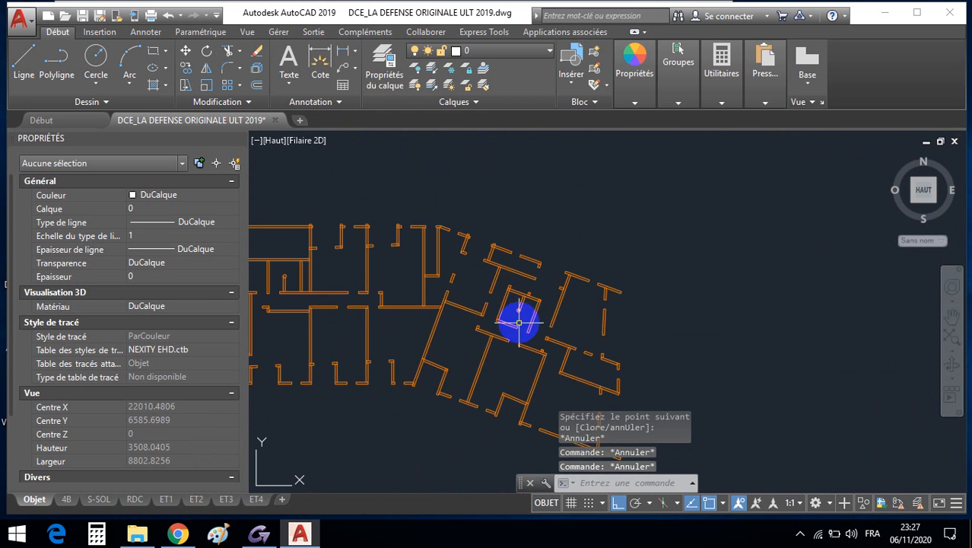
pyautogui.moveTo(521, 322); pyautogui.dragTo(503, 168, button='middle')
pyautogui.moveTo(502, 339)
pyautogui.mouseDown(button='middle')
pyautogui.moveTo(481, 268)
pyautogui.moveTo(506, 382)
pyautogui.mouseUp(button='middle')
pyautogui.scroll(6, 478, 311)
pyautogui.scroll(-8, 479, 297)
pyautogui.moveTo(483, 264); pyautogui.dragTo(496, 366, button='middle')
pyautogui.moveTo(491, 253); pyautogui.dragTo(494, 366, button='middle')
pyautogui.moveTo(487, 271)
pyautogui.mouseDown(button='middle')
pyautogui.moveTo(478, 342)
pyautogui.moveTo(463, 313)
pyautogui.moveTo(501, 295)
pyautogui.mouseUp(button='middle')
pyautogui.scroll(10, 459, 285)
pyautogui.scroll(6, 433, 274)
pyautogui.press('Return')
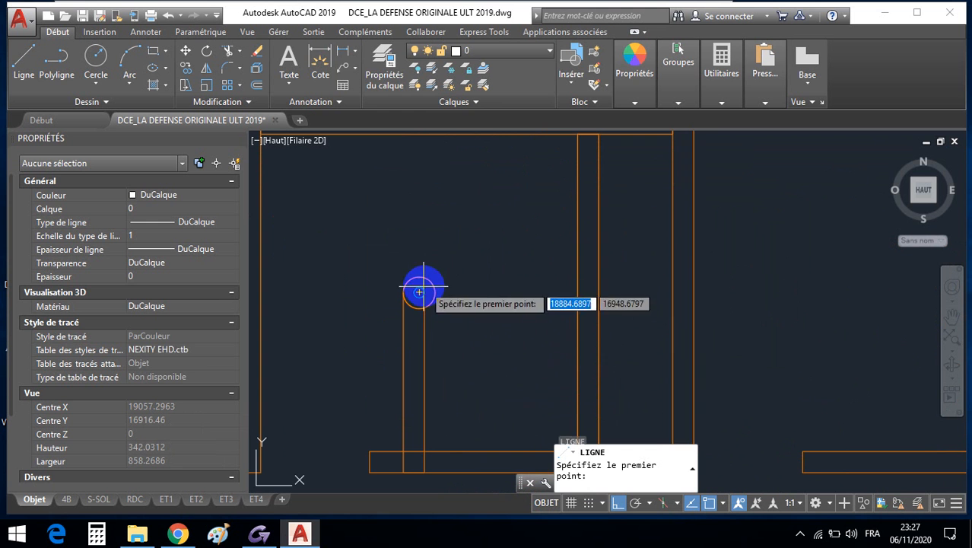
pyautogui.click(418, 282)
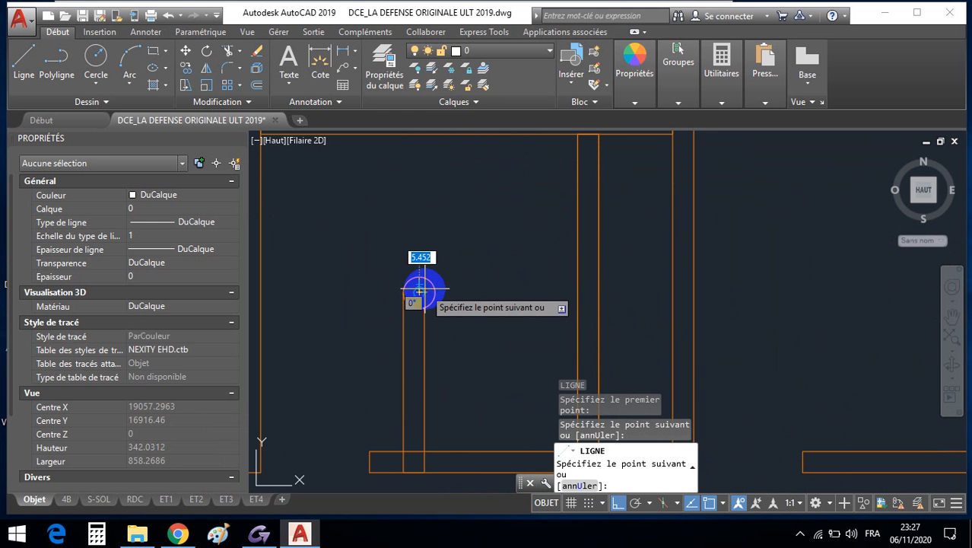
pyautogui.click(427, 290)
pyautogui.press('Escape')
pyautogui.scroll(-8, 436, 237)
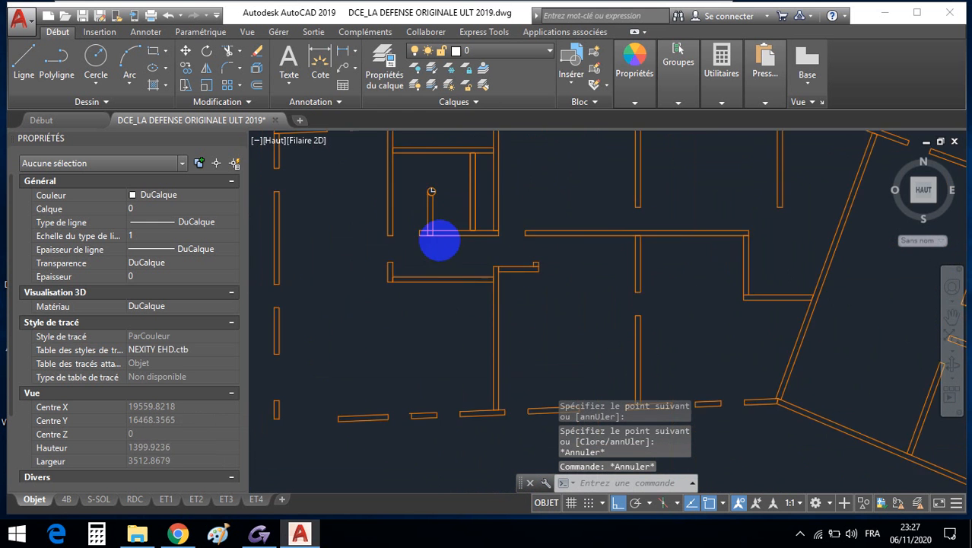
# - Draw two connected lines from the upper rim to the centre and across to the rim in the fourth floor plan's vertical wall end
pyautogui.scroll(-3, 449, 228)
pyautogui.scroll(8, 451, 243)
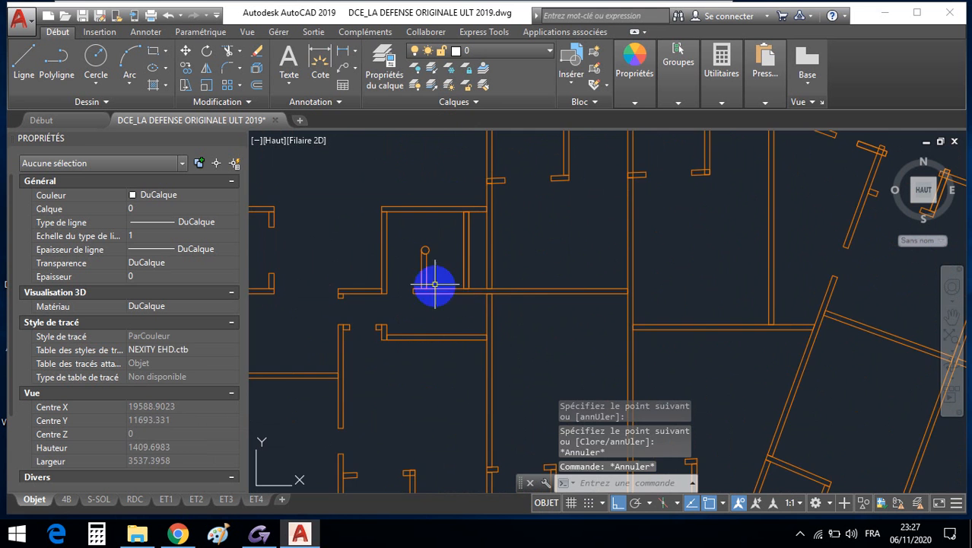
pyautogui.scroll(4, 411, 258)
pyautogui.write('l')
pyautogui.press('Return')
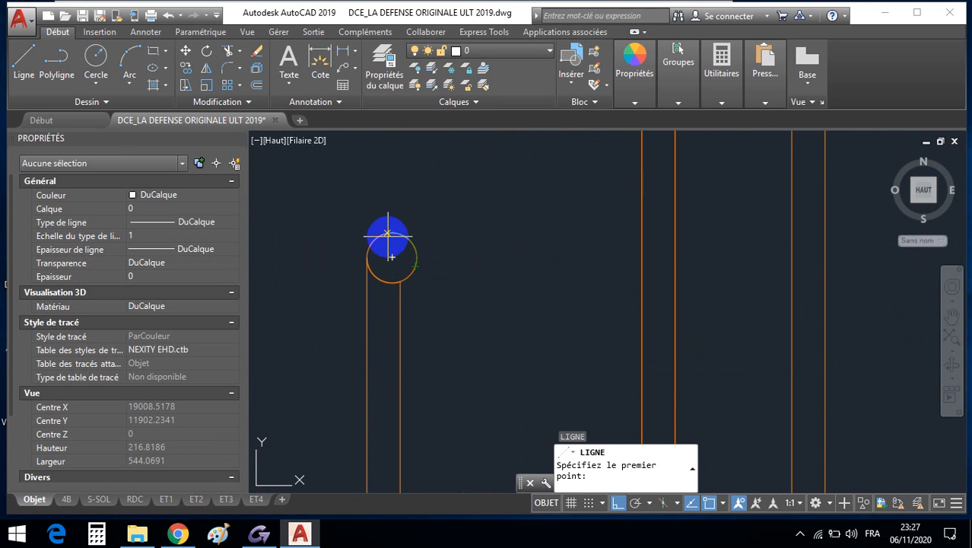
pyautogui.click(388, 240)
pyautogui.click(391, 245)
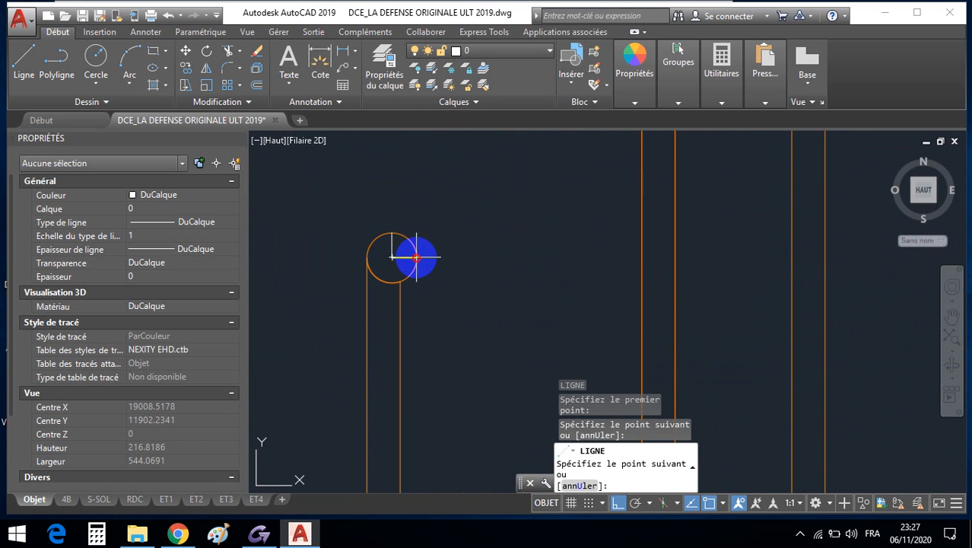
pyautogui.click(416, 257)
pyautogui.scroll(-6, 415, 259)
pyautogui.press('Escape')
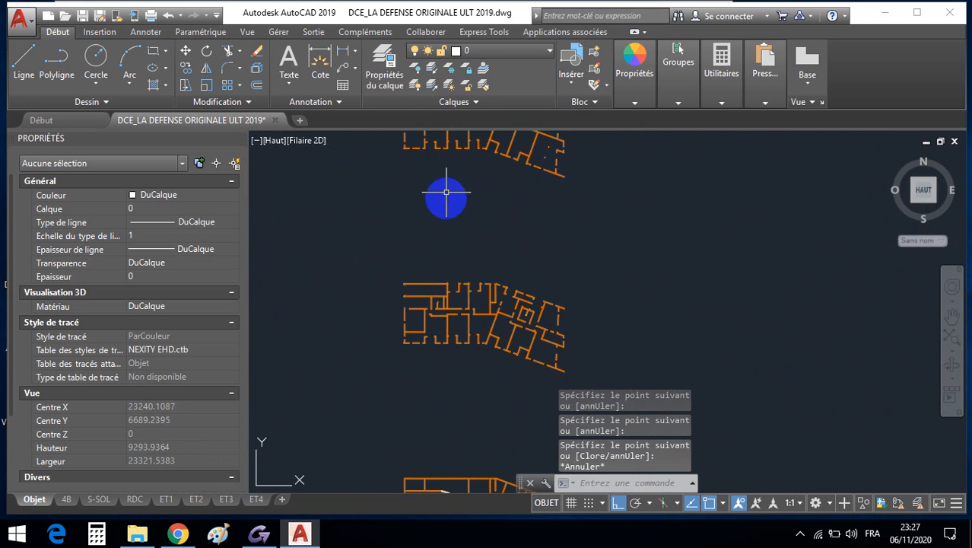
# - Draw connected lines from the rim through the centre of the vertical wall's round end in the fifth floor plan from the top
pyautogui.scroll(8, 434, 300)
pyautogui.write('l')
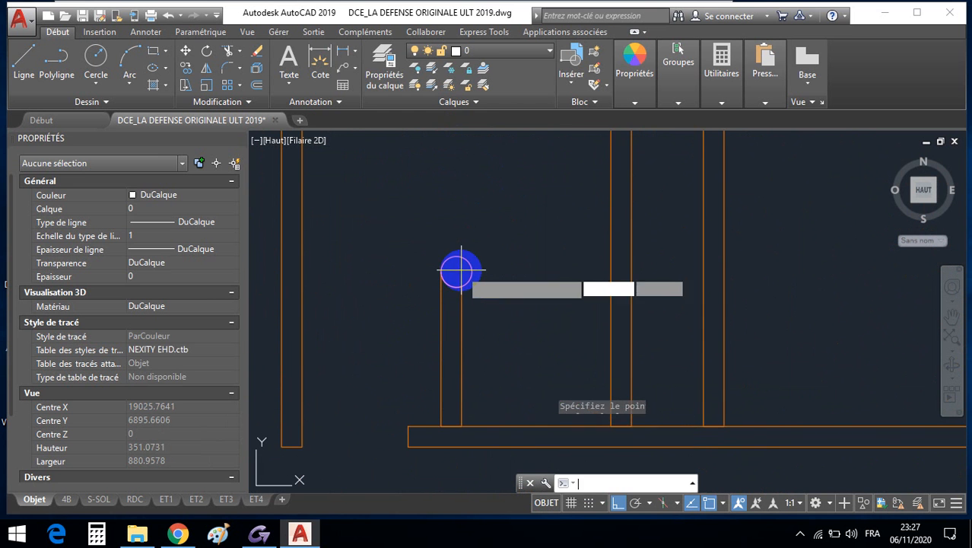
pyautogui.press('Return')
pyautogui.click(459, 269)
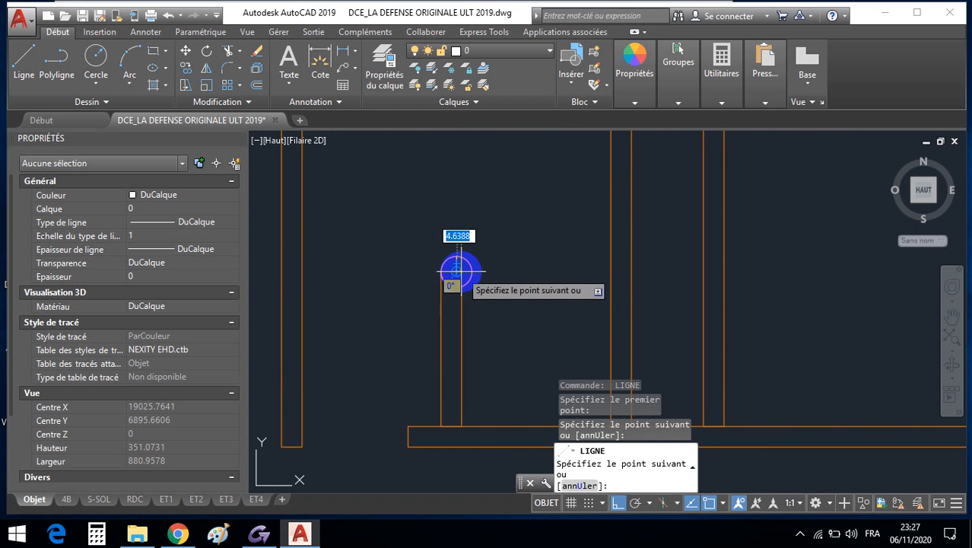
pyautogui.click(457, 270)
pyautogui.press('Escape')
# - Look over the lower floor plans for round wall ends that still need straight segments
pyautogui.scroll(-5, 460, 282)
pyautogui.scroll(2, 459, 214)
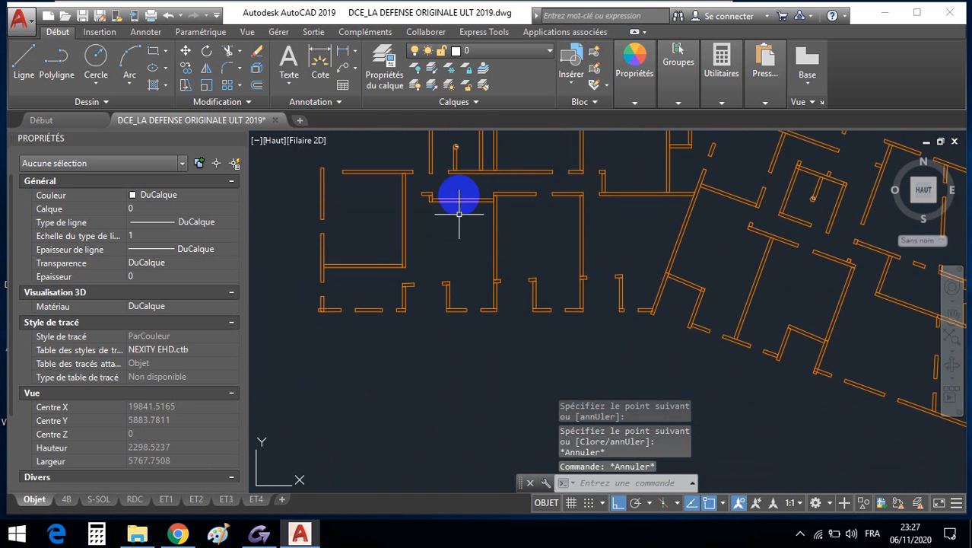
pyautogui.scroll(-5, 457, 283)
pyautogui.scroll(3, 451, 291)
pyautogui.moveTo(418, 235); pyautogui.dragTo(425, 307, button='middle')
pyautogui.scroll(-8, 431, 262)
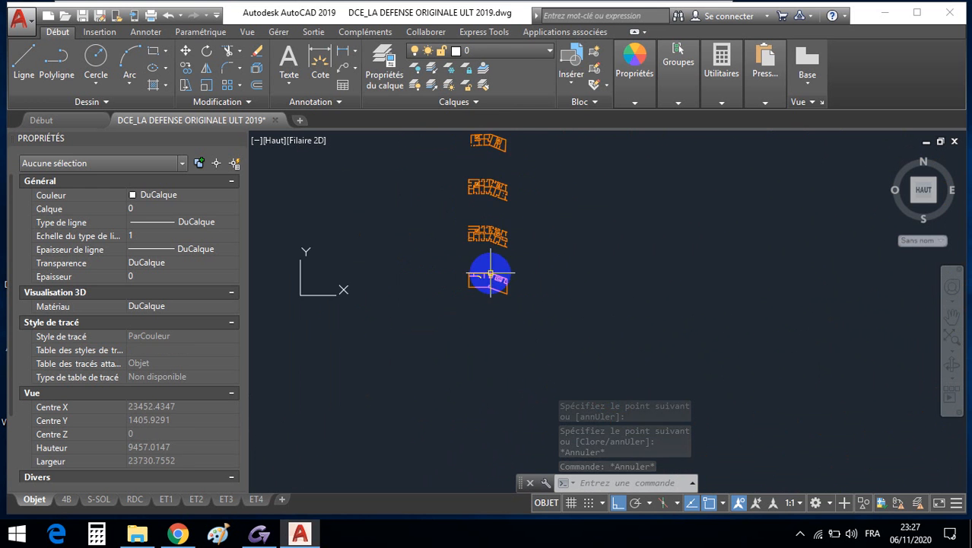
pyautogui.moveTo(445, 320); pyautogui.dragTo(443, 312, button='middle')
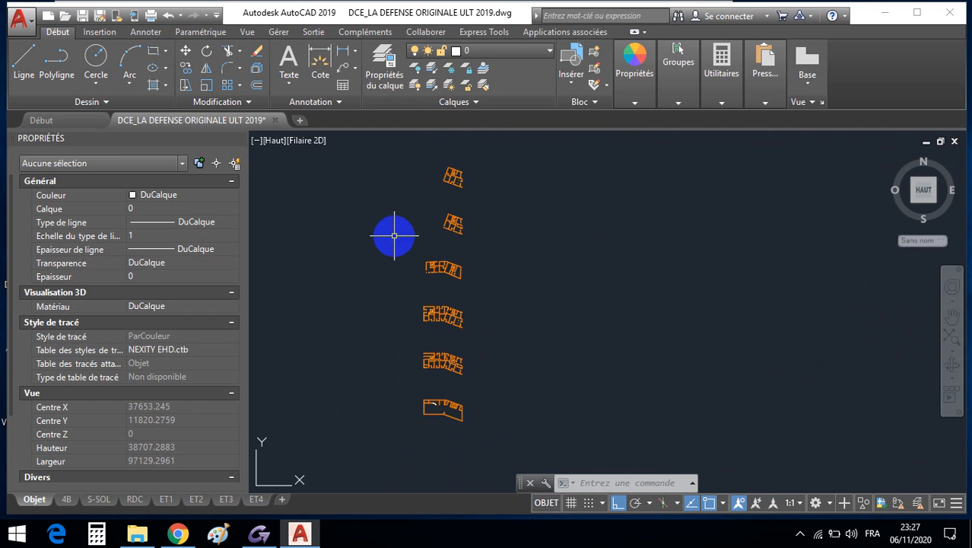
# - Begin saving the drawing as a new file with the file type DXF AutoCAD 2018 (*.dxf)
pyautogui.click(21, 19)
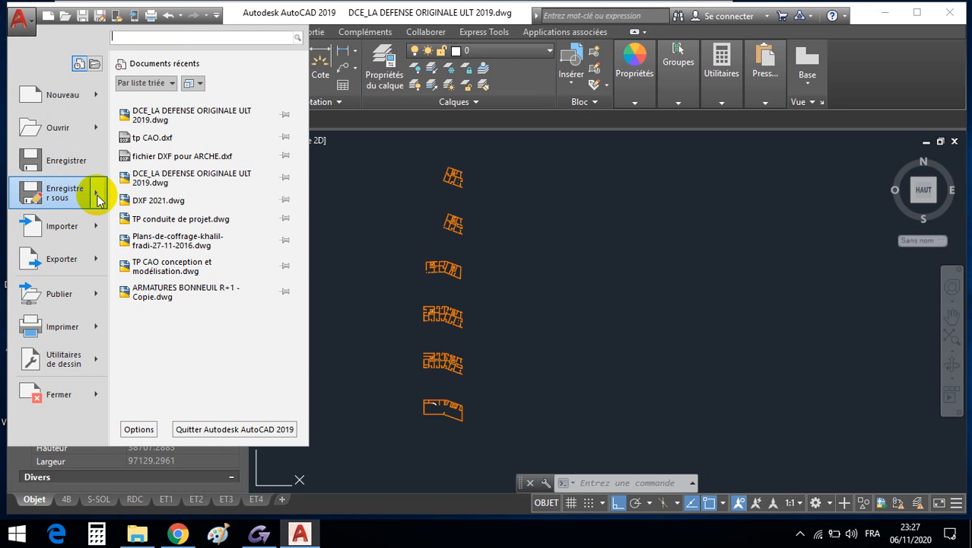
pyautogui.moveTo(98, 198)
pyautogui.click(130, 316)
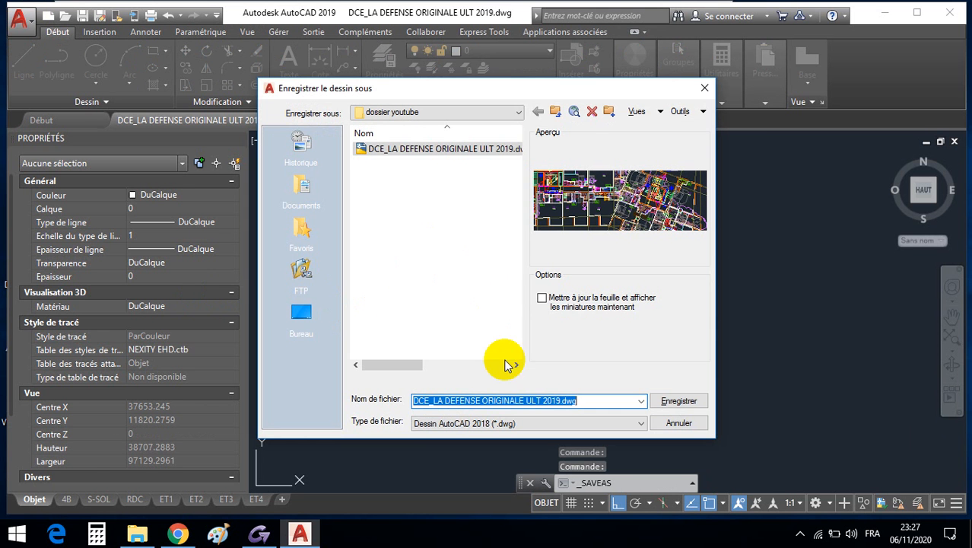
pyautogui.click(510, 424)
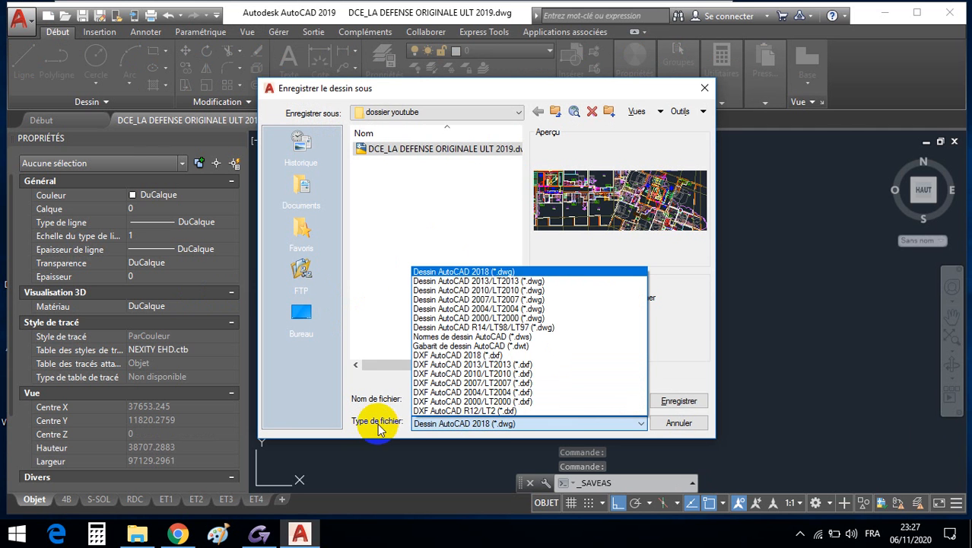
pyautogui.click(430, 426)
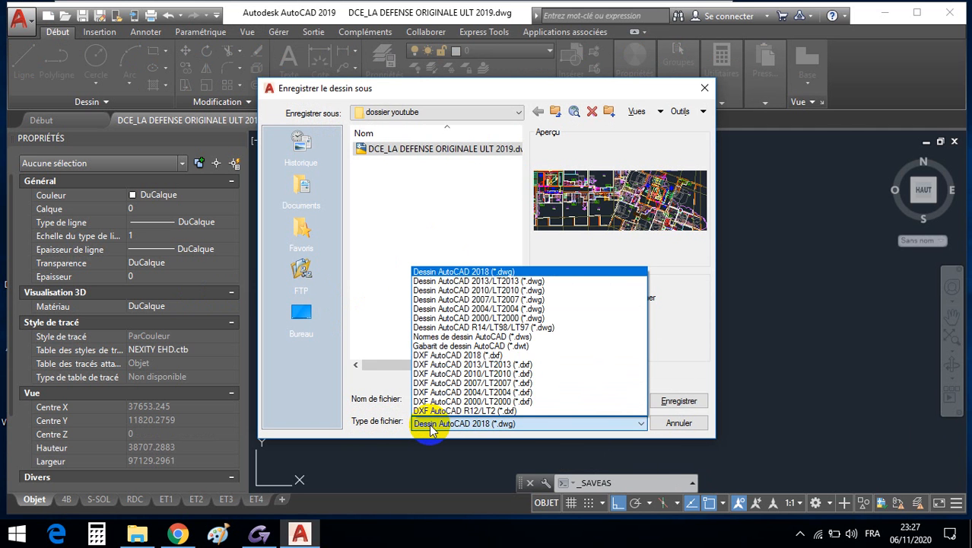
pyautogui.click(440, 355)
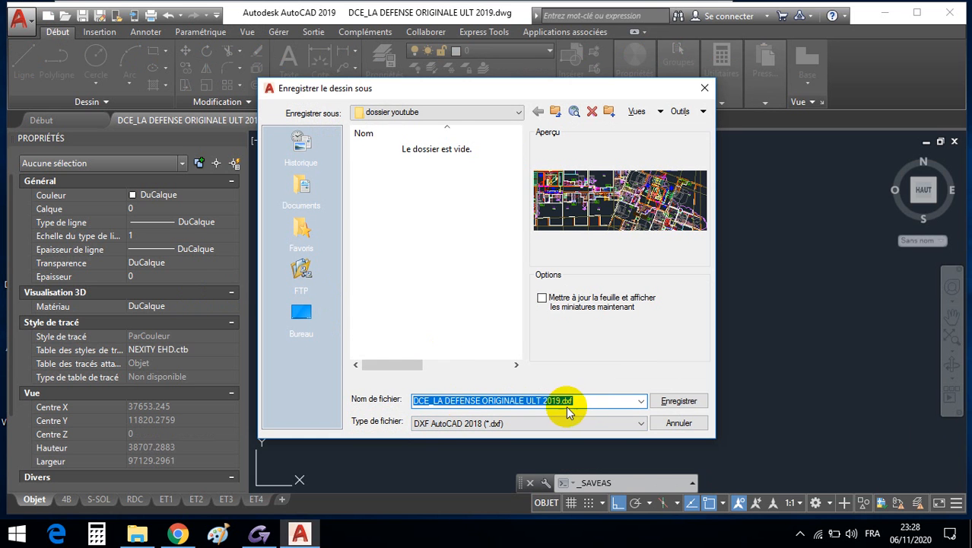
# - Name the file TP CAO and save it in the desktop folder dossier youtube
pyautogui.moveTo(590, 401); pyautogui.dragTo(417, 400)
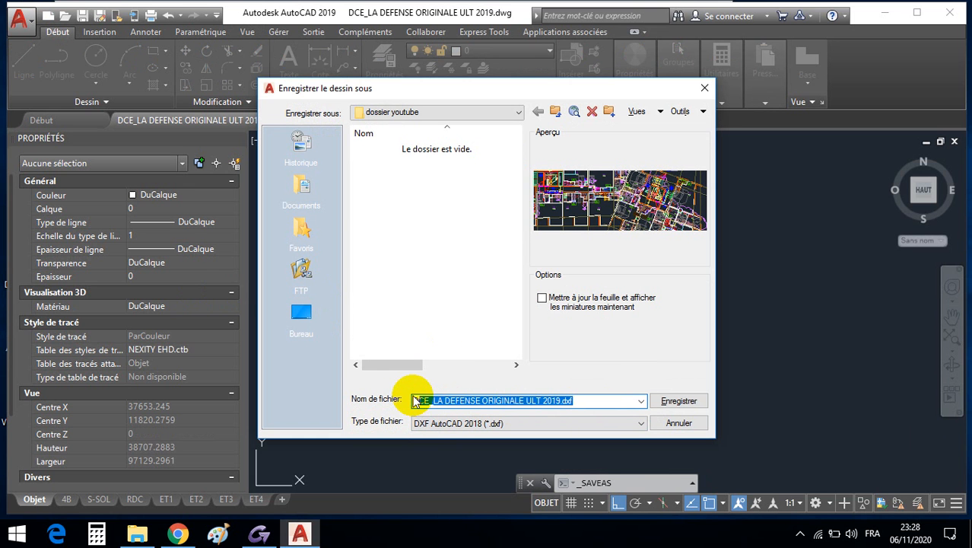
pyautogui.press('BackSpace')
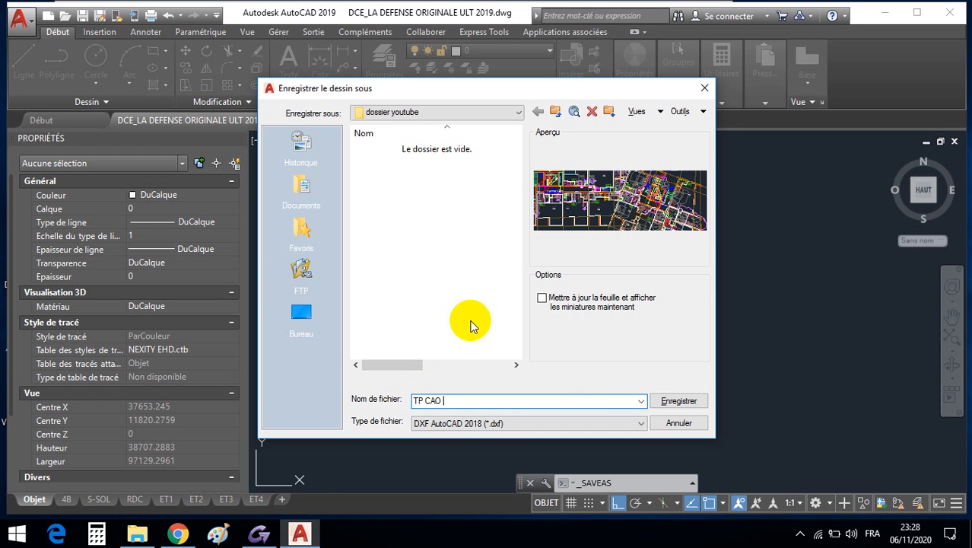
pyautogui.click(307, 313)
pyautogui.doubleClick(417, 288)
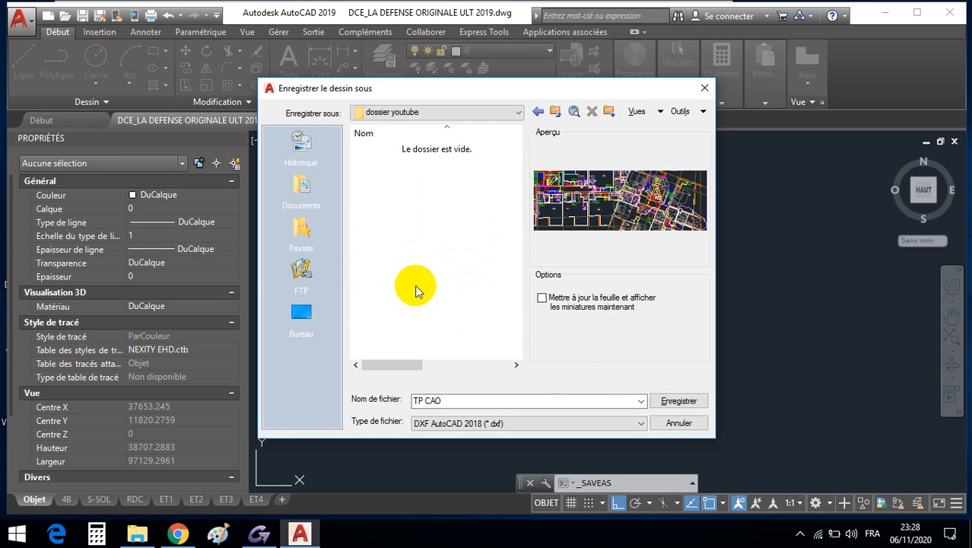
pyautogui.click(678, 402)
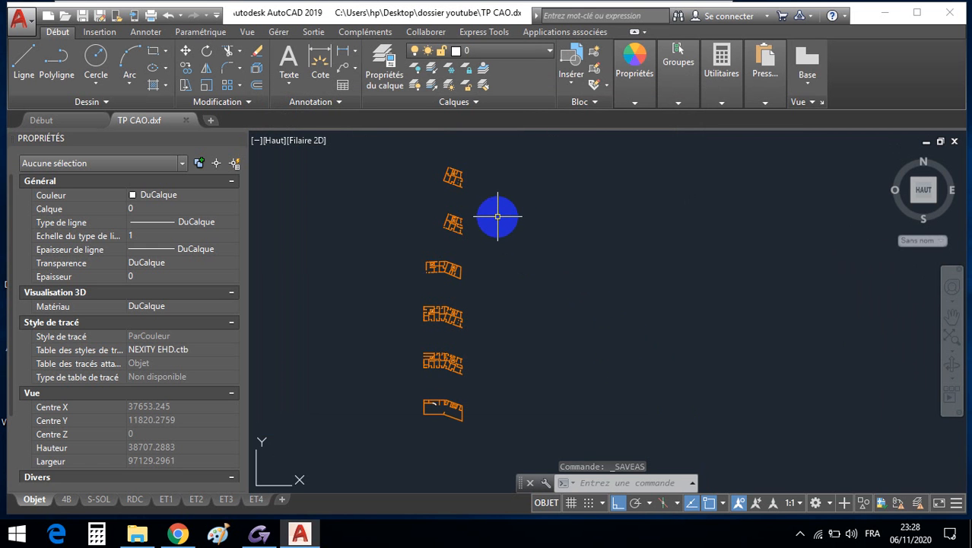
# - Switch to Graitec OMD 2018, launch Arche Ossature and dismiss the licence manager dialog
pyautogui.click(885, 17)
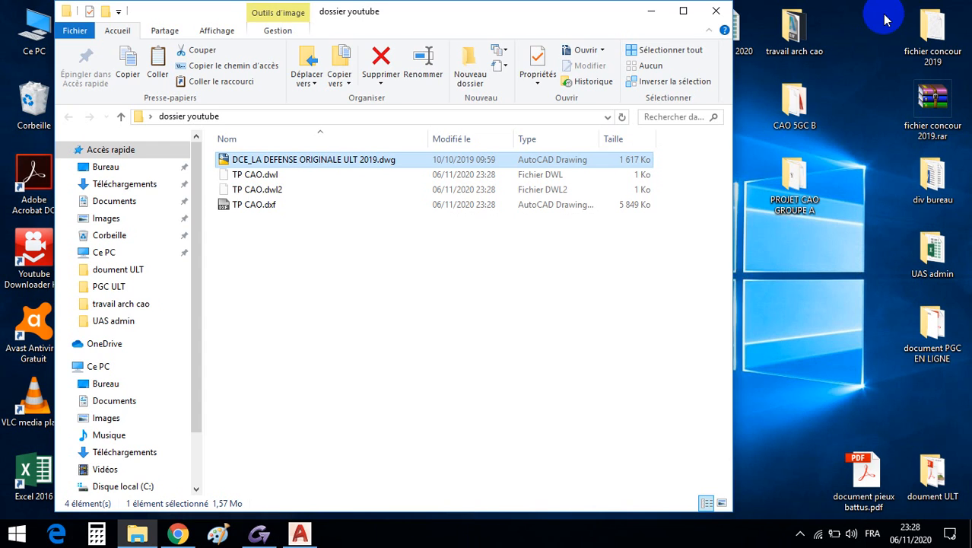
pyautogui.click(655, 15)
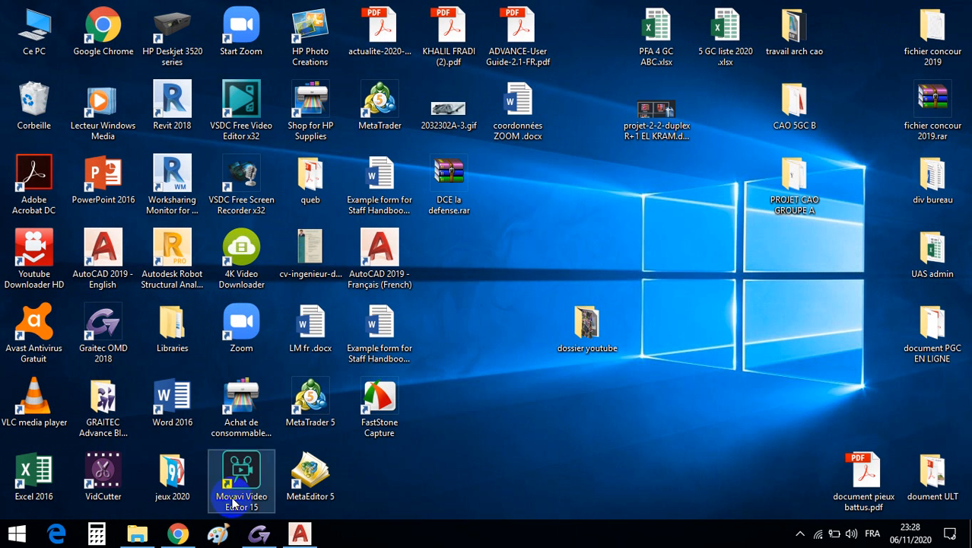
pyautogui.click(260, 532)
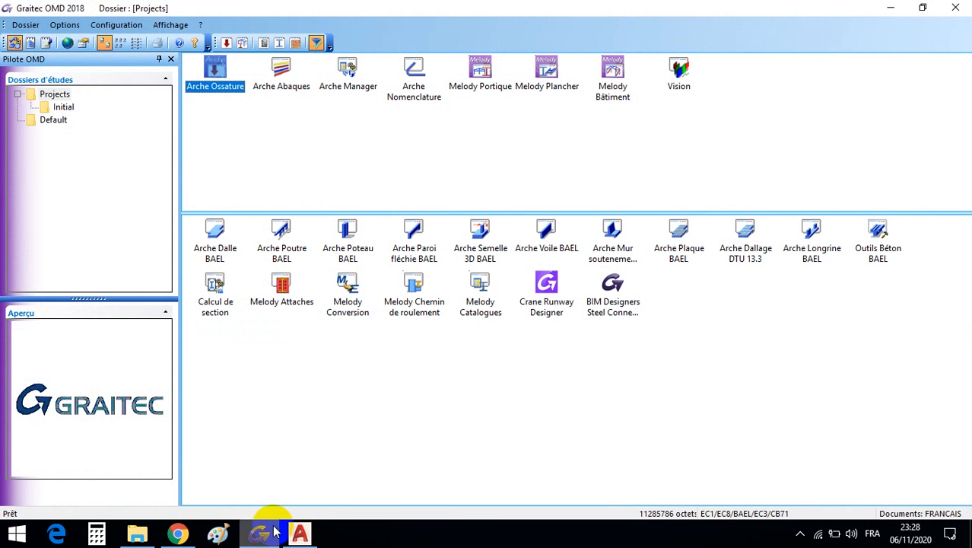
pyautogui.doubleClick(217, 74)
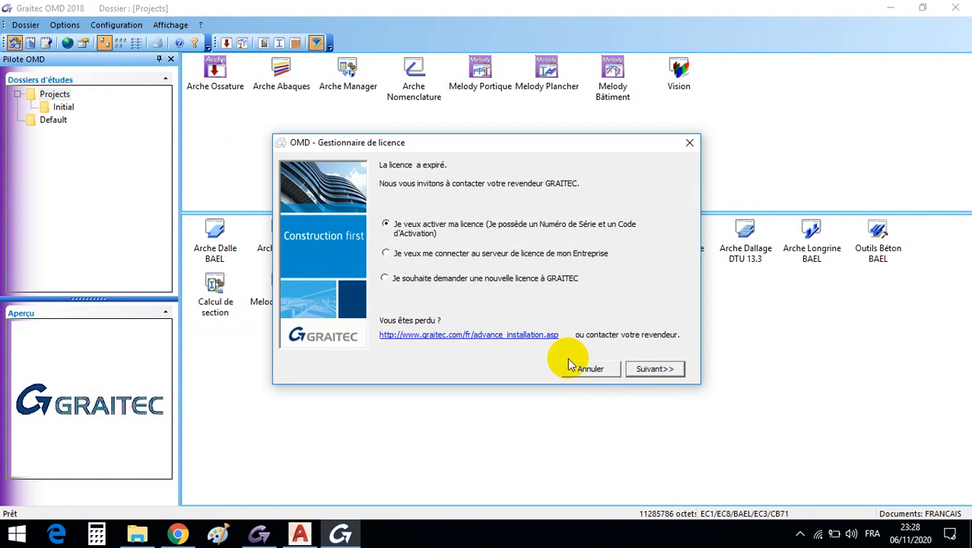
pyautogui.click(582, 368)
pyautogui.click(586, 369)
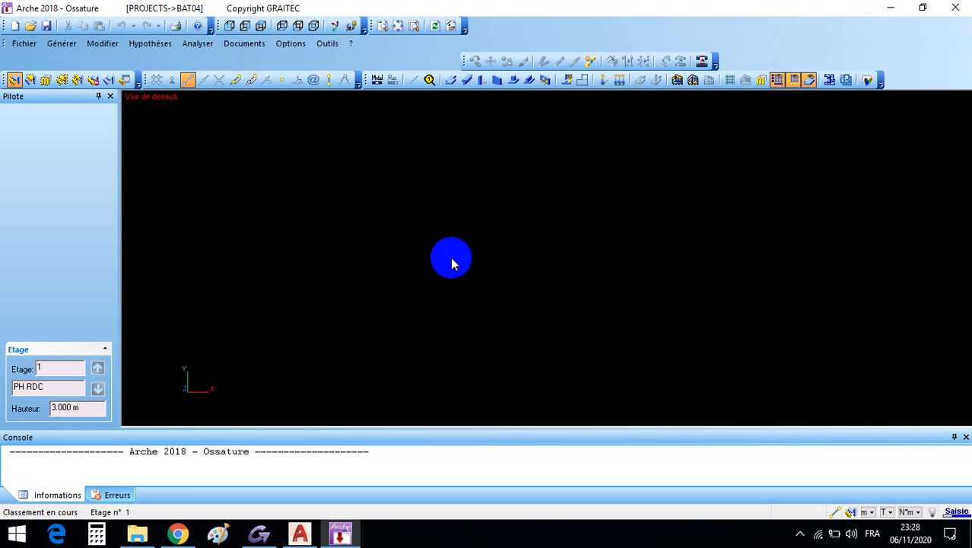
# - Start a DXF import in Arche Ossature and choose TP CAO.dxf from the dossier youtube folder as its source
pyautogui.click(26, 44)
pyautogui.moveTo(72, 150)
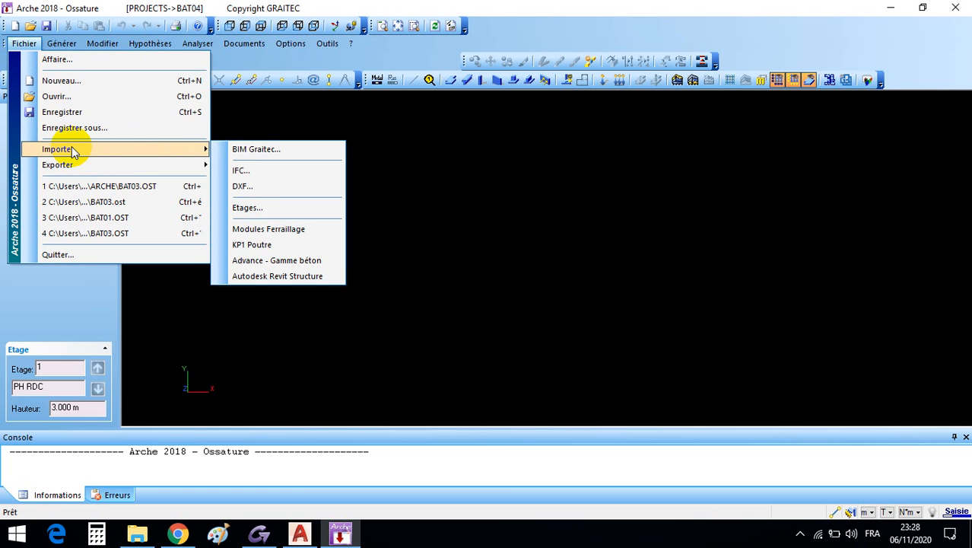
pyautogui.click(251, 186)
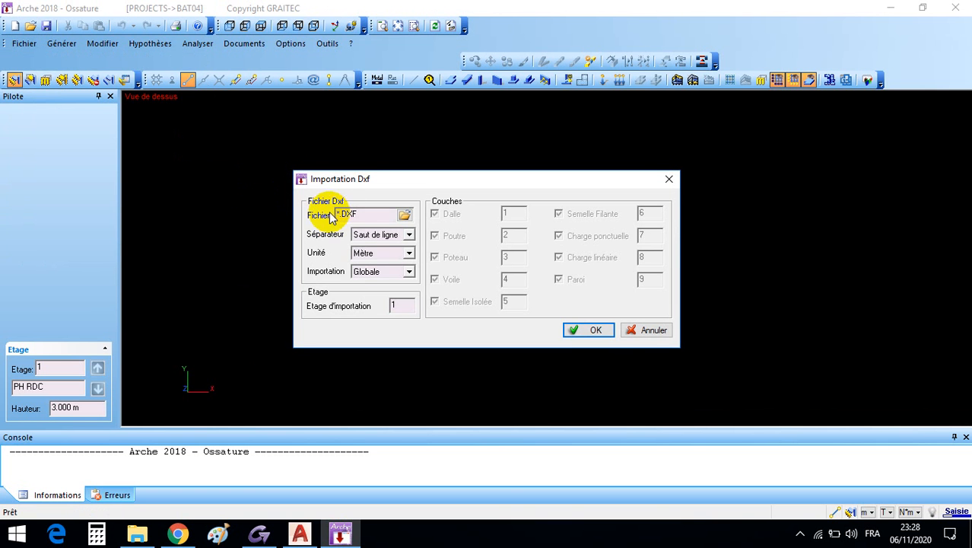
pyautogui.click(404, 215)
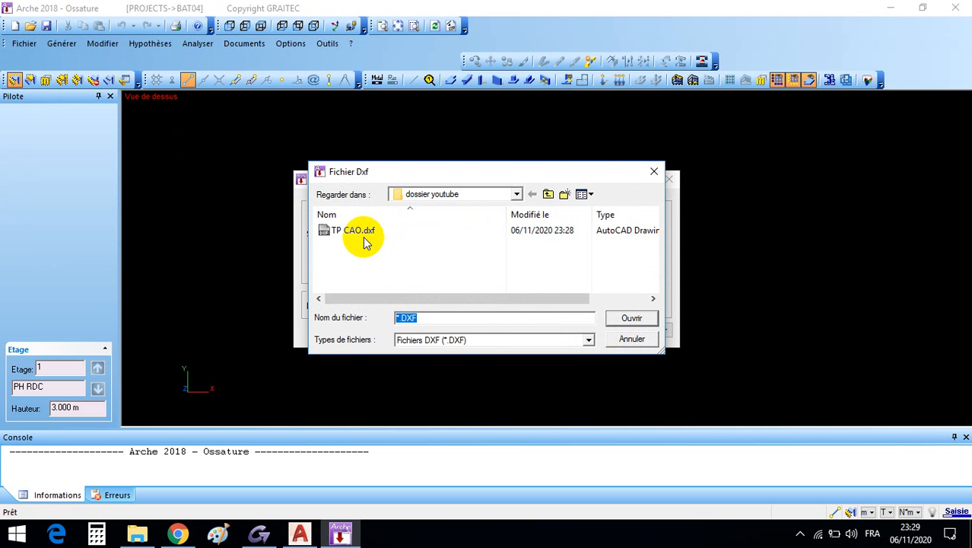
pyautogui.click(363, 236)
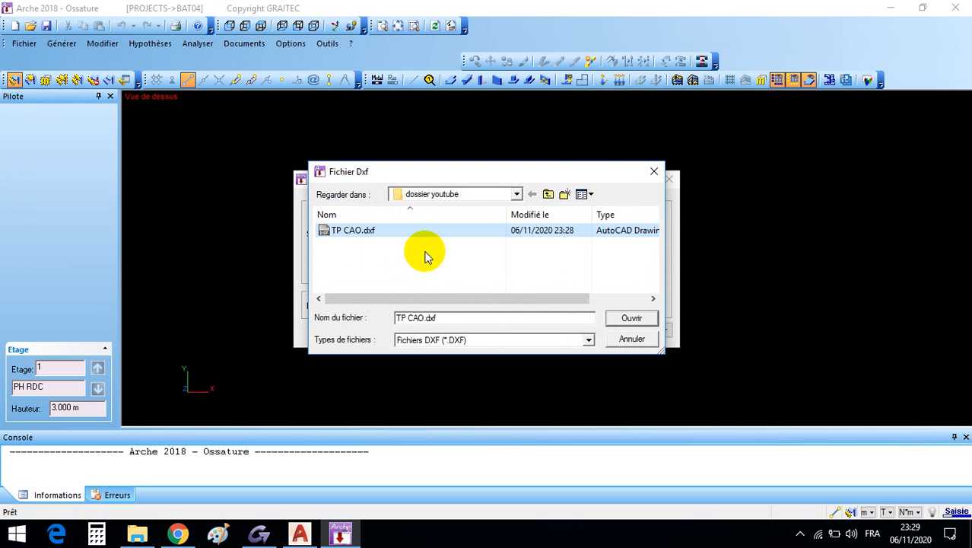
pyautogui.click(627, 317)
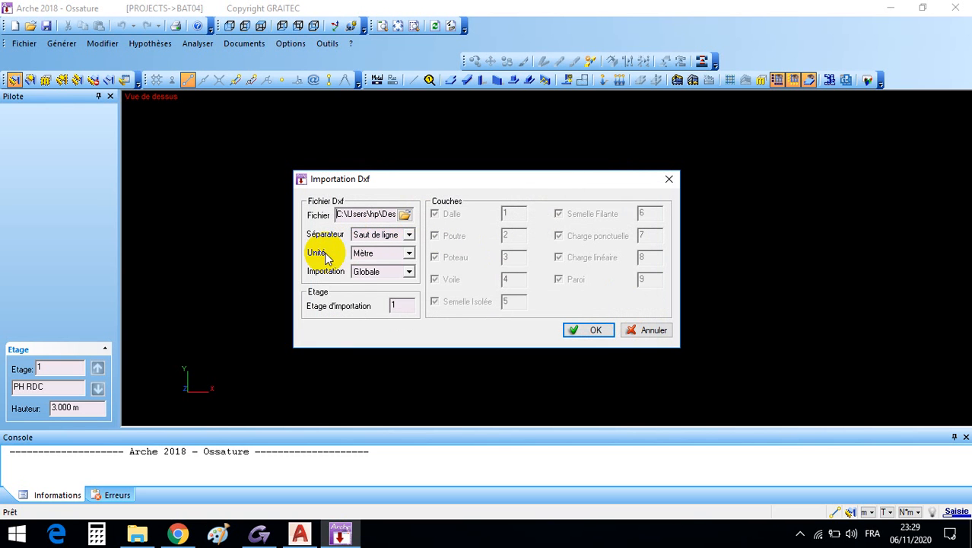
# - Switch to AutoCAD and measure the thickness of a wall in TP CAO.dxf to check the drawing unit
pyautogui.click(386, 256)
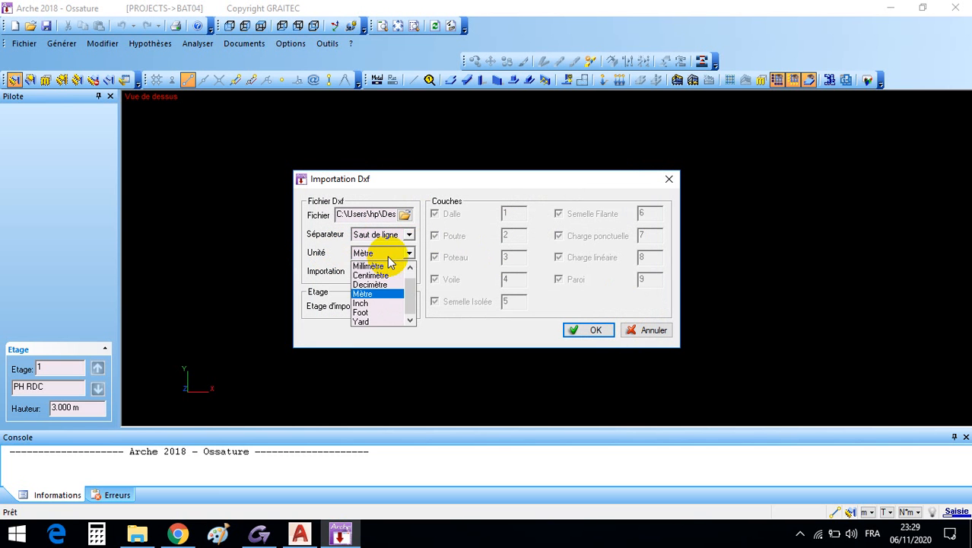
pyautogui.click(409, 259)
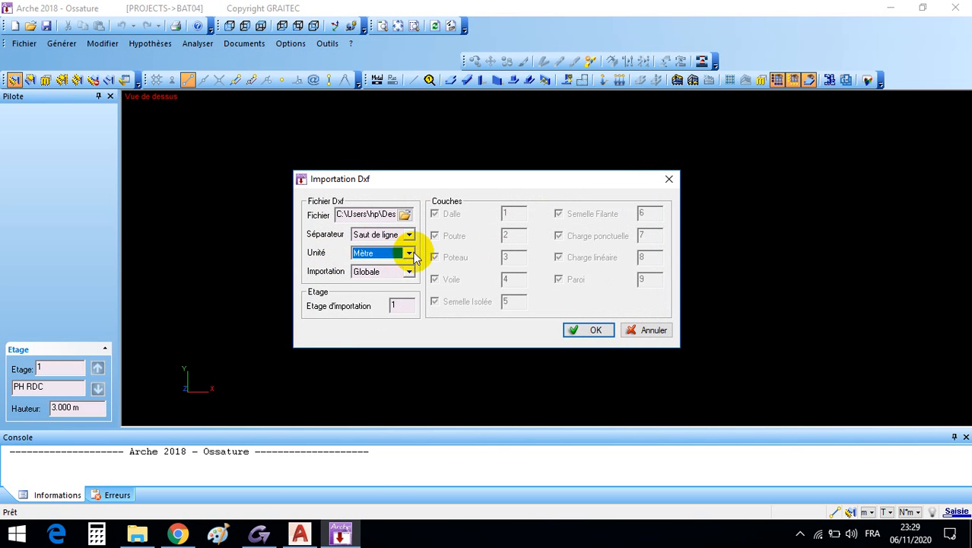
pyautogui.click(301, 533)
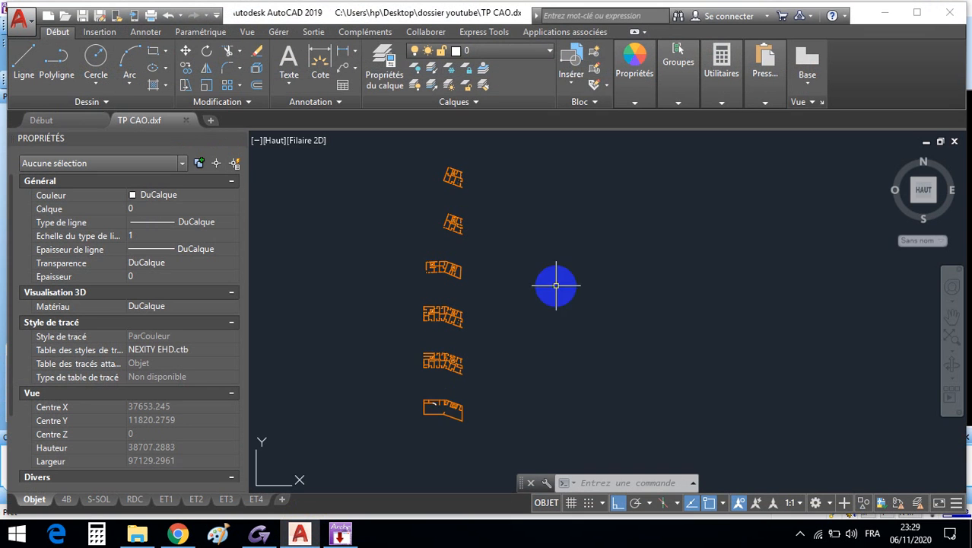
pyautogui.scroll(10, 452, 268)
pyautogui.scroll(8, 472, 267)
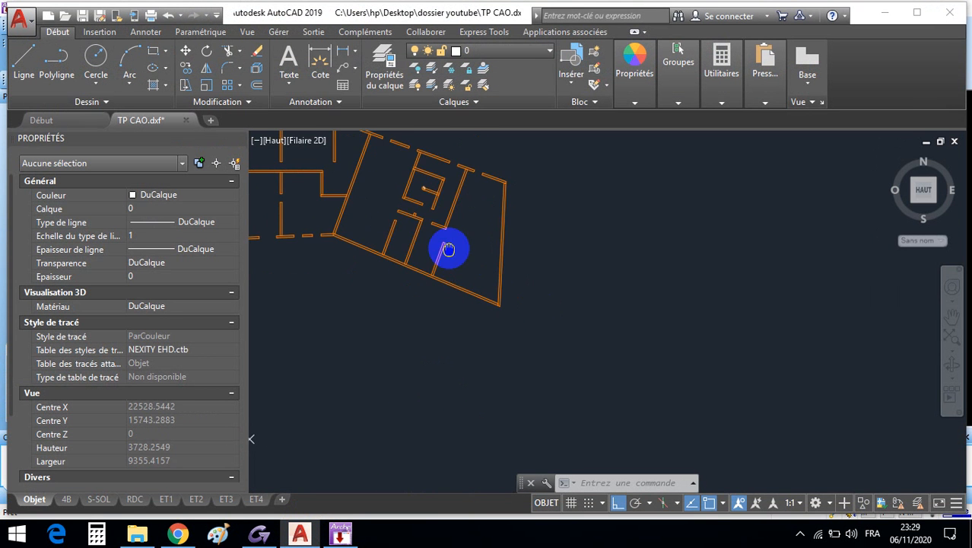
pyautogui.scroll(-4, 498, 281)
pyautogui.scroll(4, 503, 292)
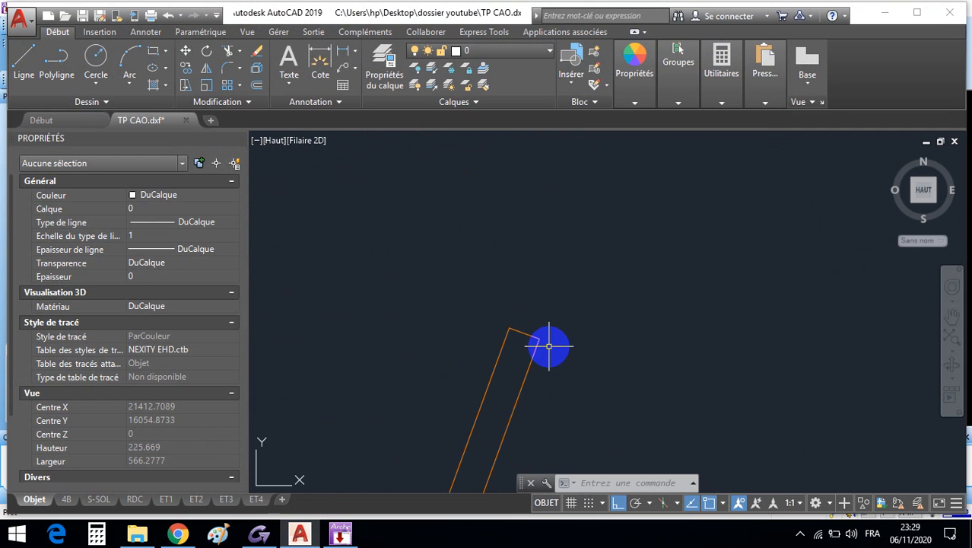
pyautogui.write('I')
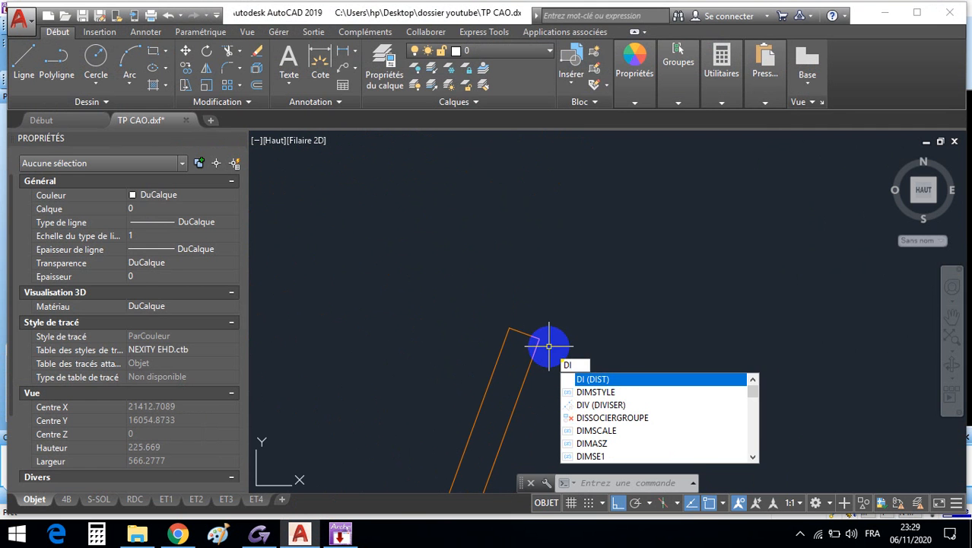
pyautogui.press('Return')
pyautogui.click(538, 338)
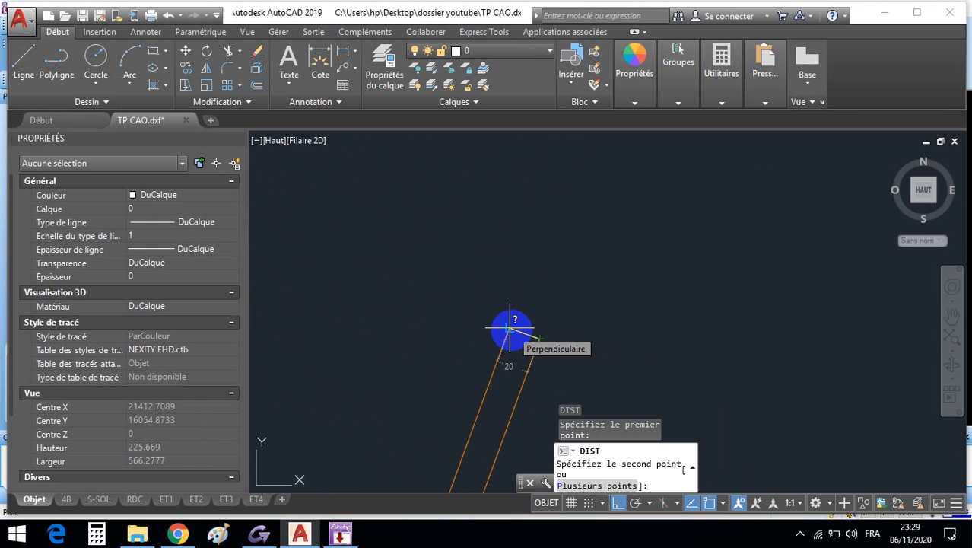
pyautogui.press('Escape')
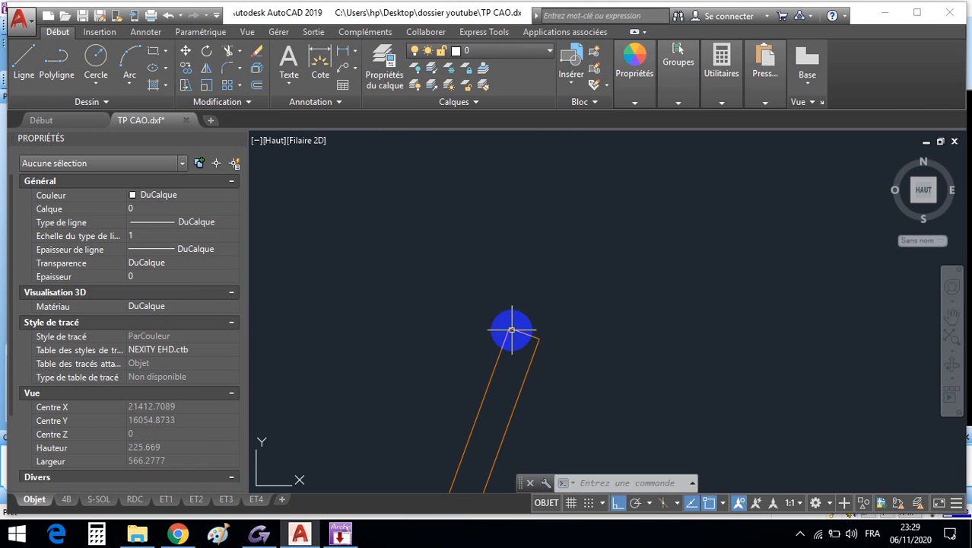
# - Return to Arche Ossature and set the DXF import unit to Centimètre
pyautogui.click(340, 534)
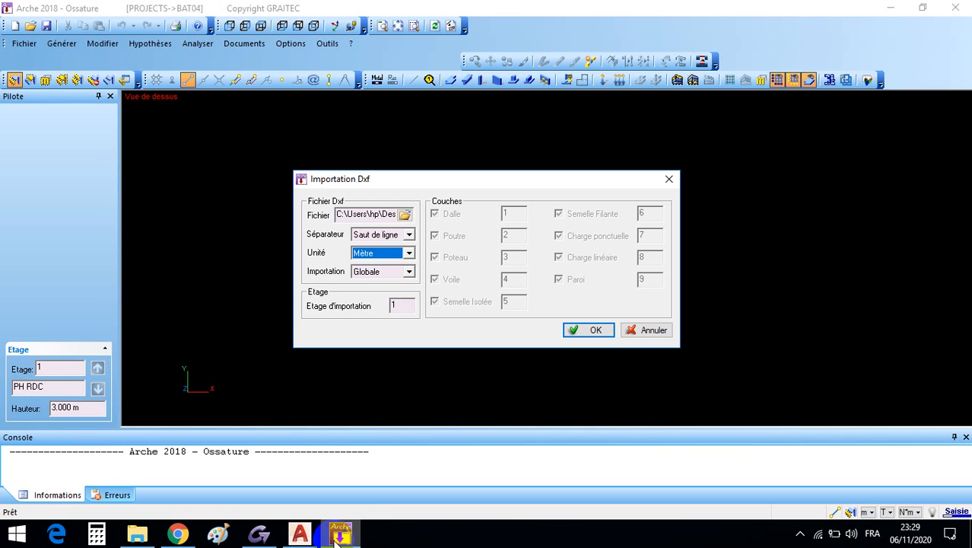
pyautogui.click(374, 255)
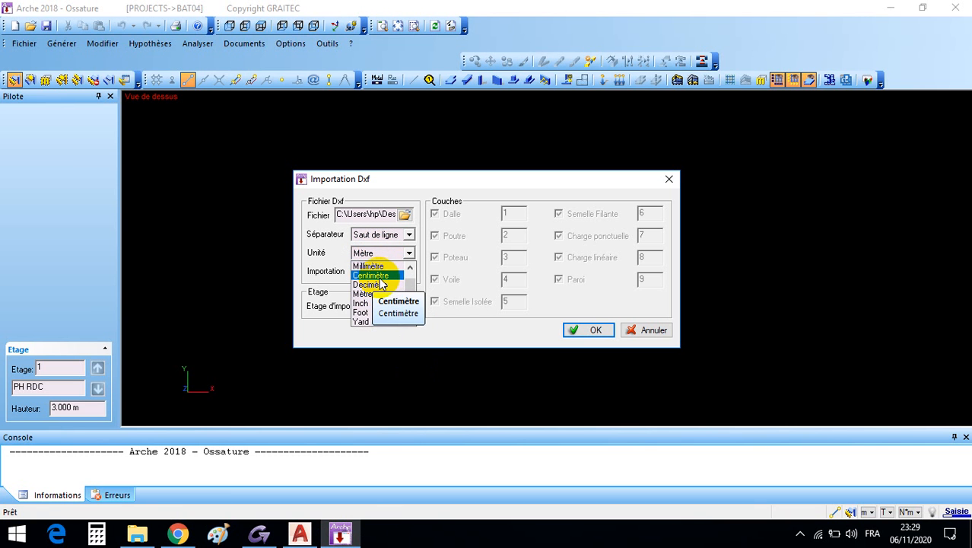
pyautogui.click(381, 276)
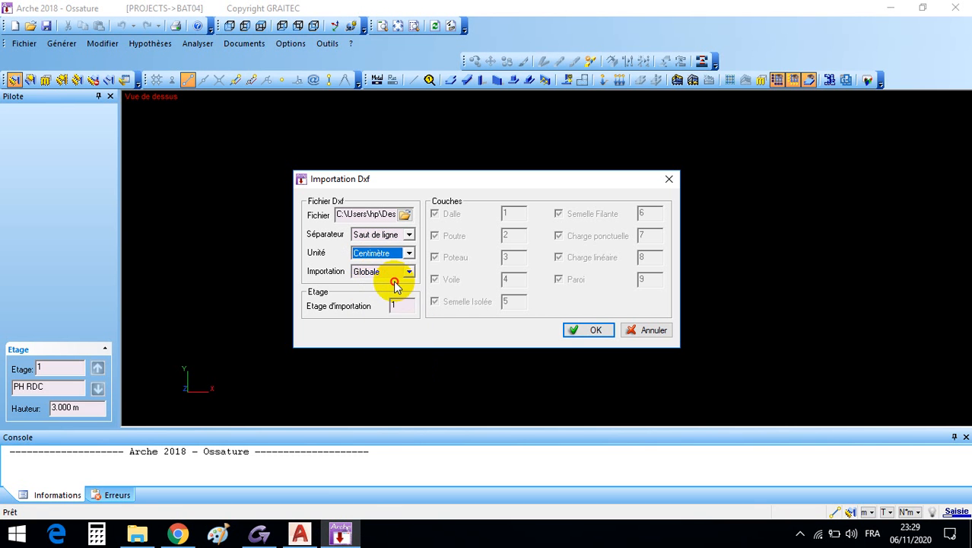
# - Run the DXF import in Globale mode and close the import report to show the imported floor plans
pyautogui.click(366, 275)
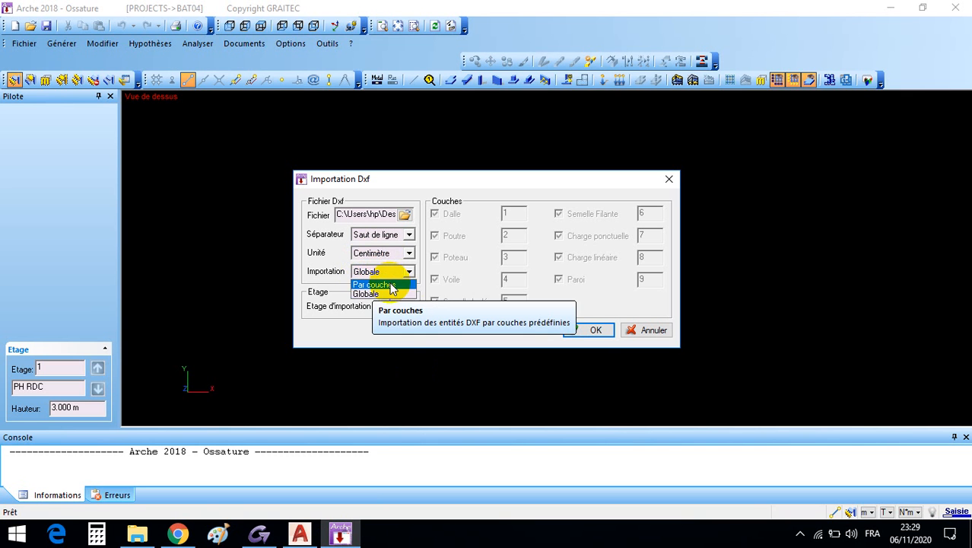
pyautogui.click(394, 274)
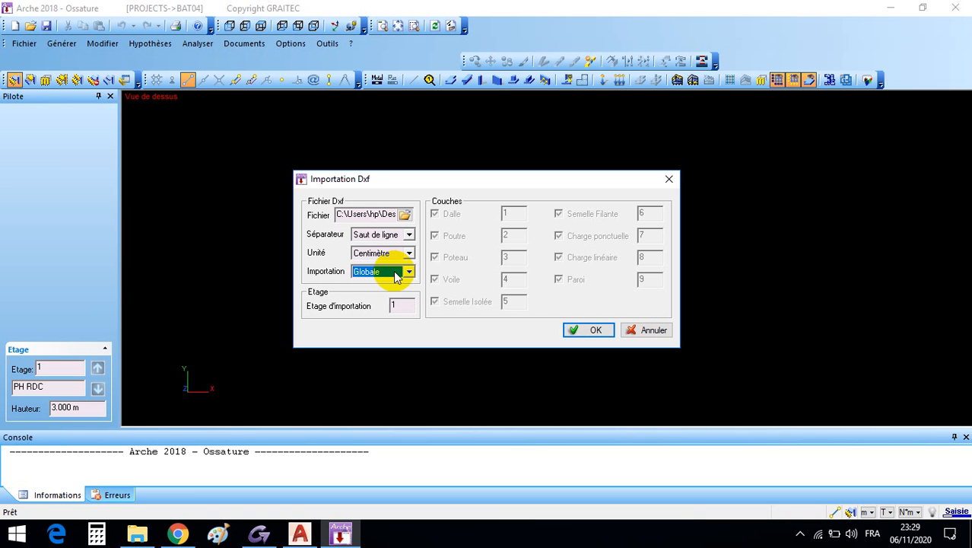
pyautogui.click(396, 277)
pyautogui.click(396, 278)
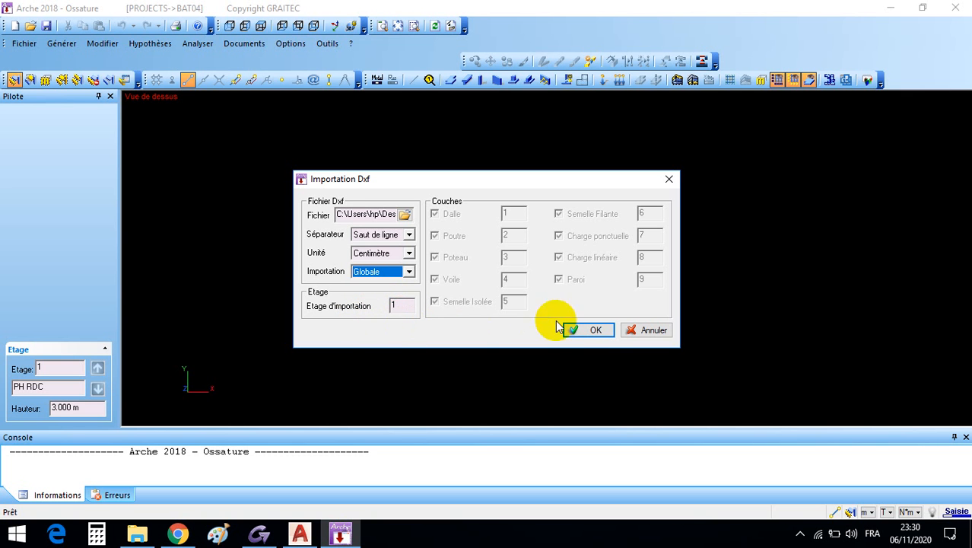
pyautogui.click(588, 333)
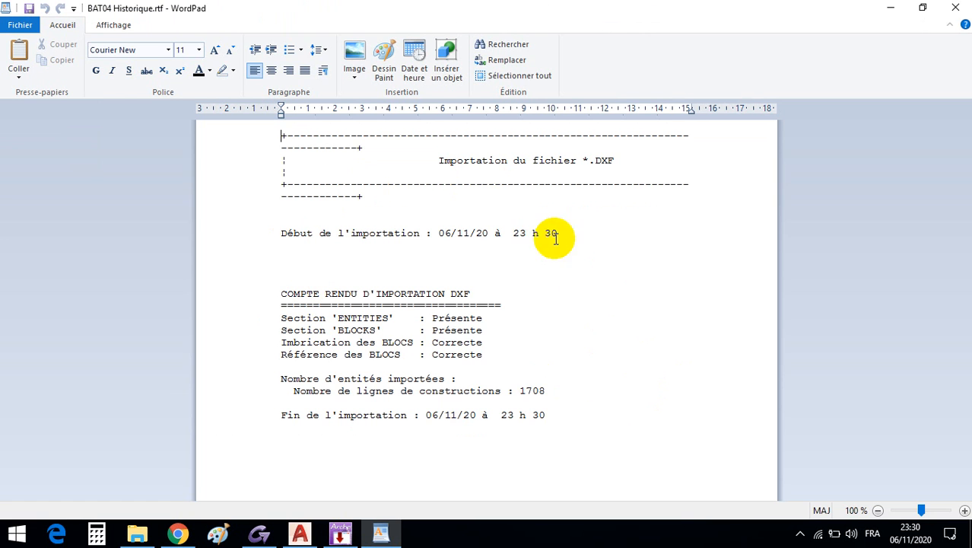
pyautogui.click(952, 8)
pyautogui.scroll(-2, 569, 266)
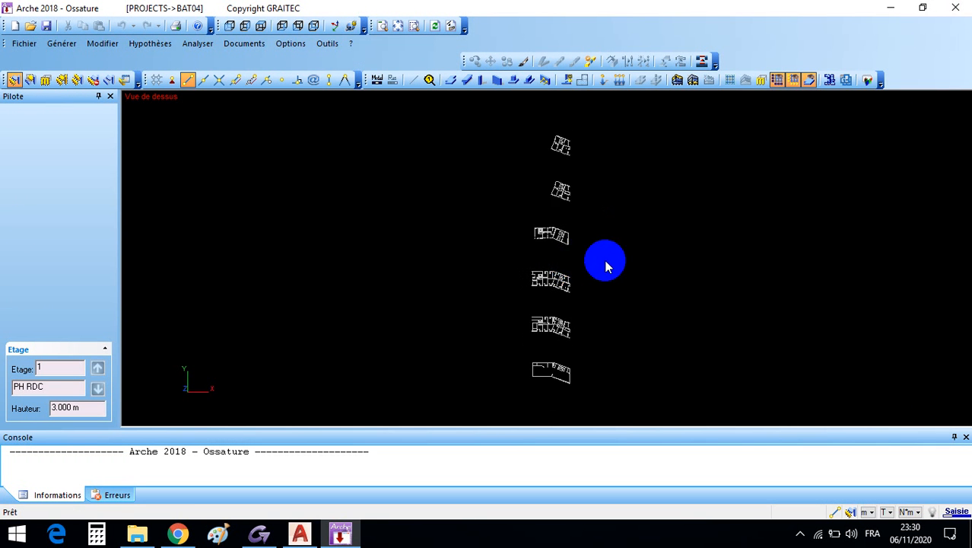
pyautogui.moveTo(608, 259); pyautogui.dragTo(547, 255, button='middle')
pyautogui.scroll(1, 525, 244)
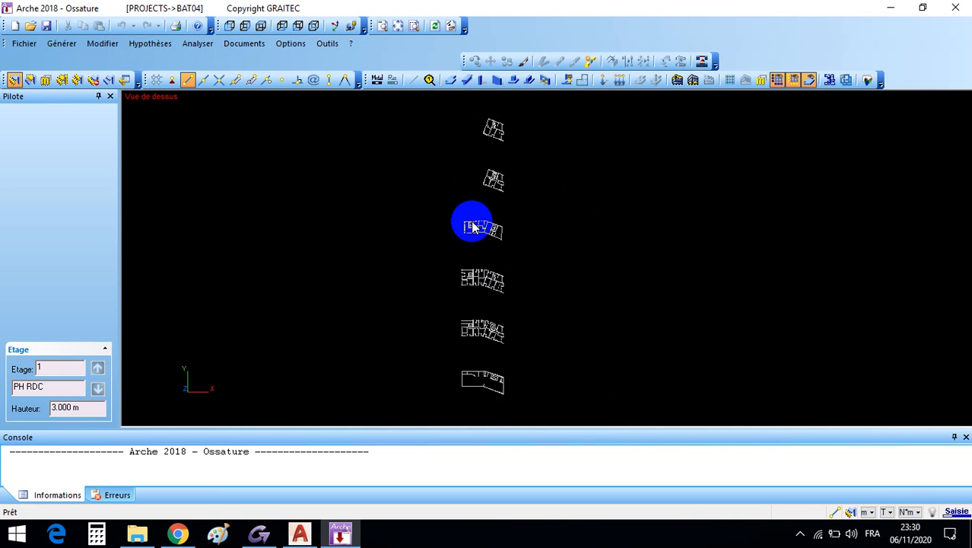
pyautogui.click(56, 368)
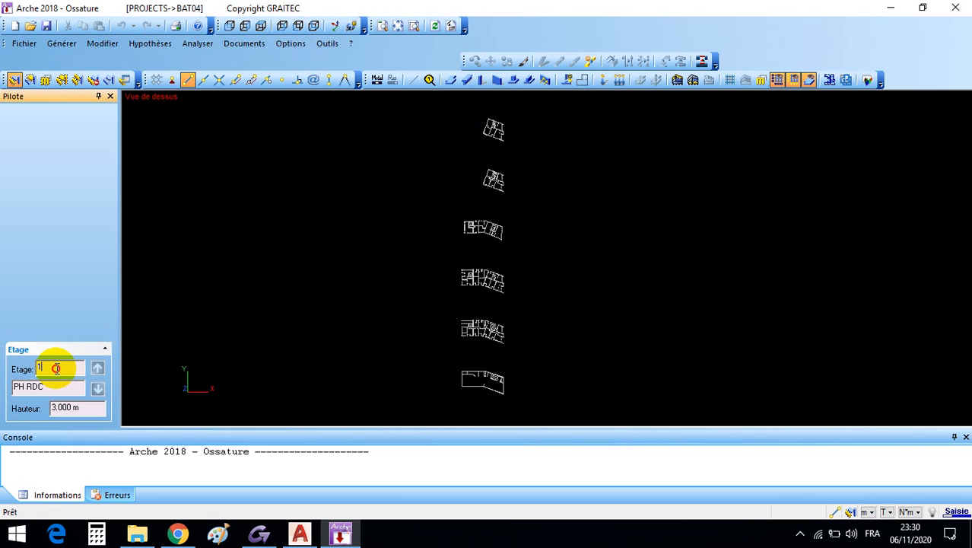
pyautogui.click(59, 386)
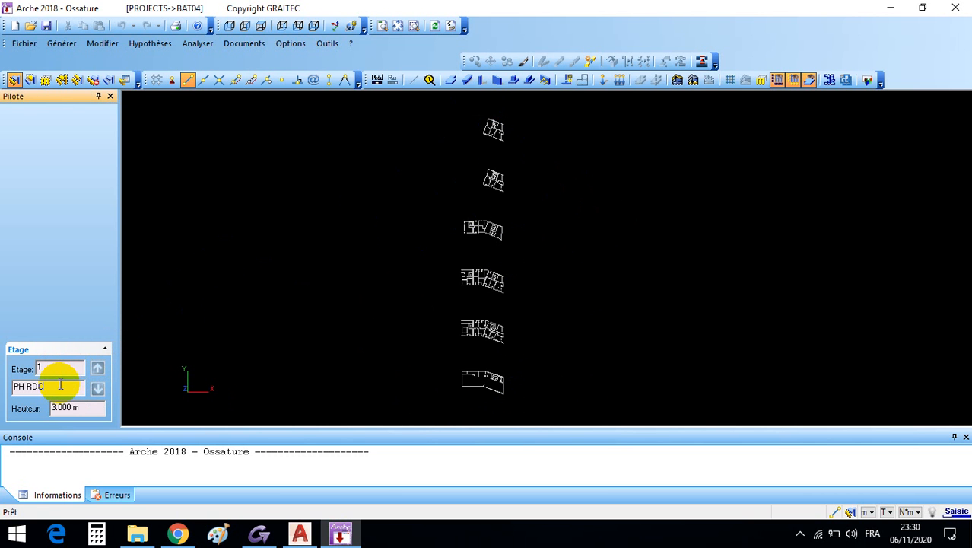
pyautogui.click(86, 408)
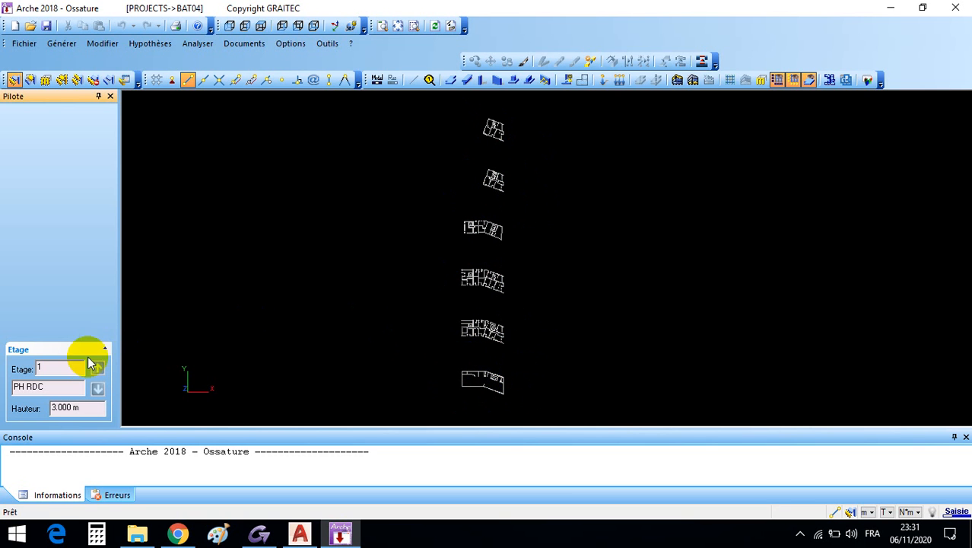
pyautogui.moveTo(65, 370); pyautogui.dragTo(35, 368)
pyautogui.click(271, 337)
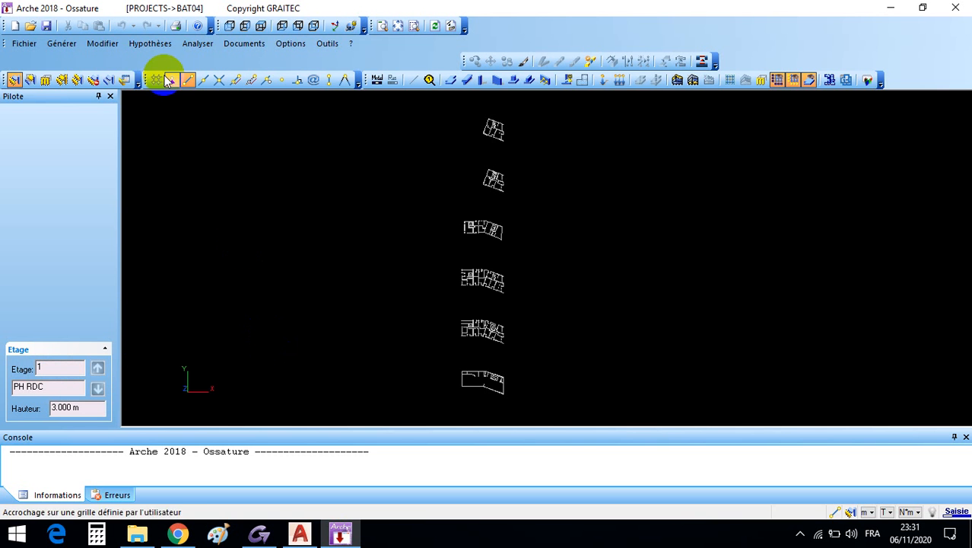
# - Create 6 empty floors above the active floor
pyautogui.click(105, 47)
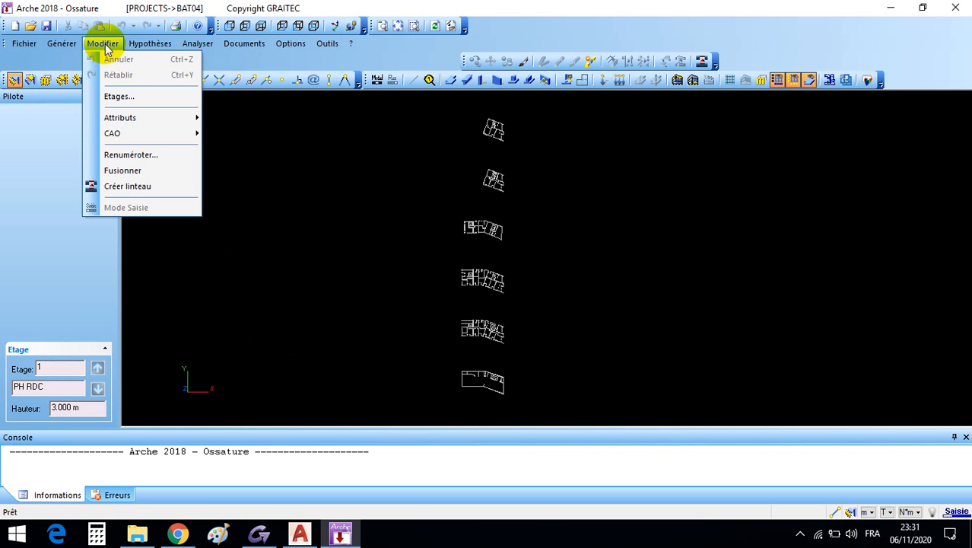
pyautogui.click(139, 95)
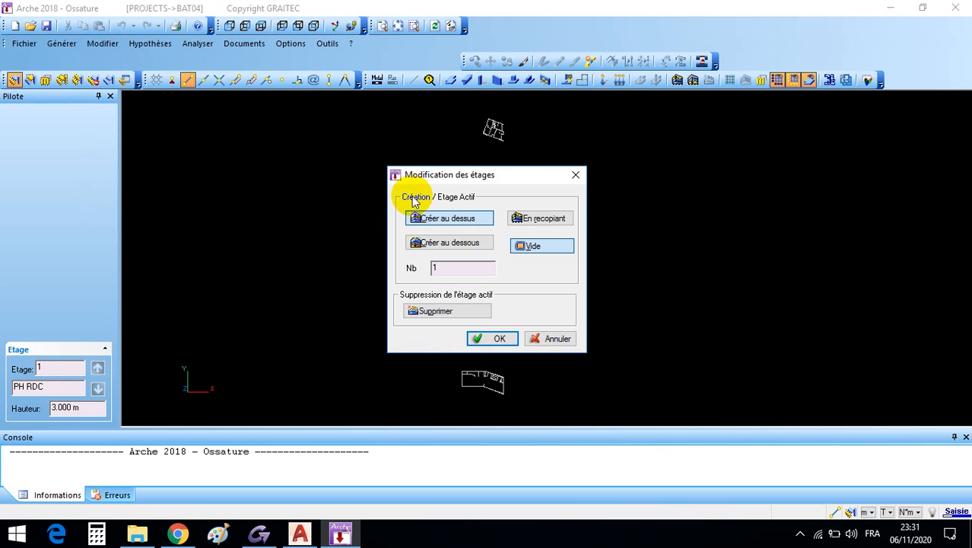
pyautogui.moveTo(454, 176); pyautogui.dragTo(440, 167)
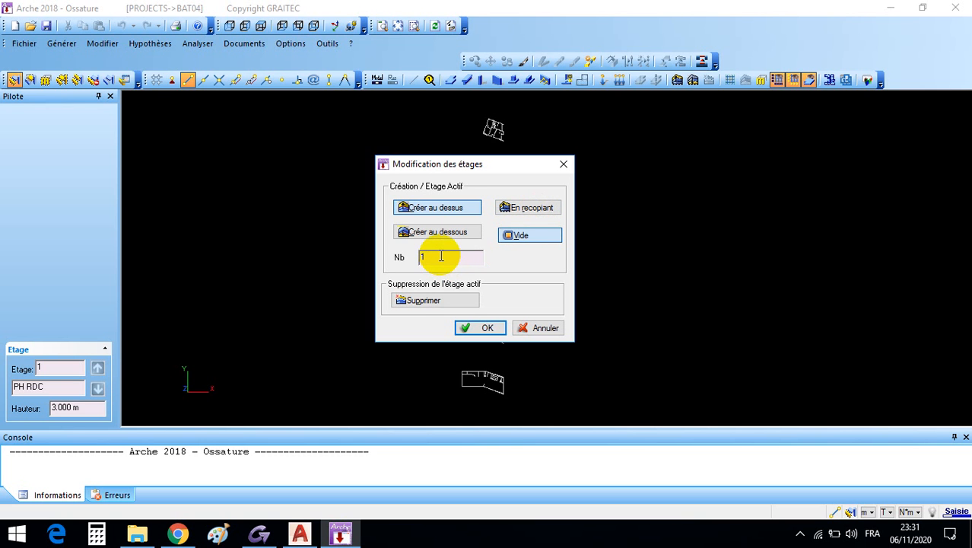
pyautogui.moveTo(441, 255); pyautogui.dragTo(404, 254)
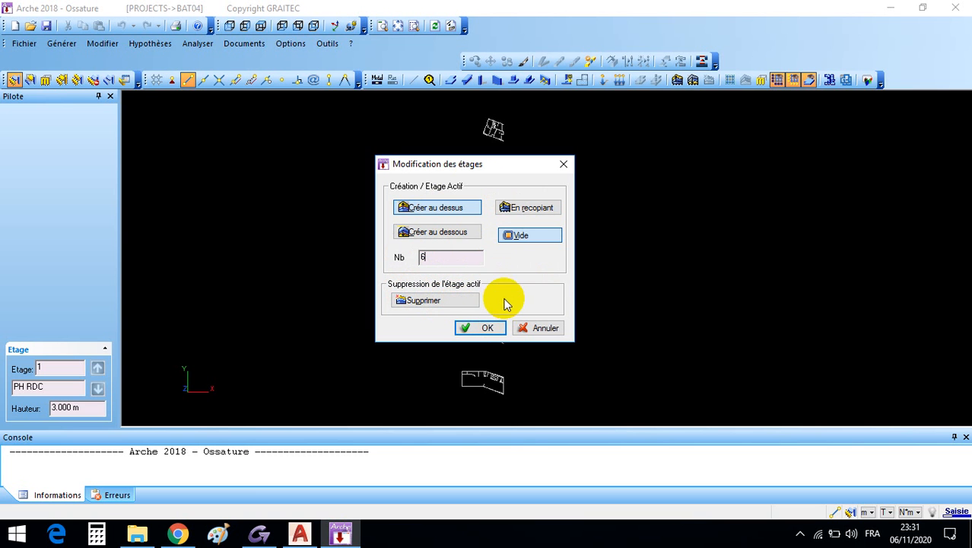
pyautogui.click(493, 332)
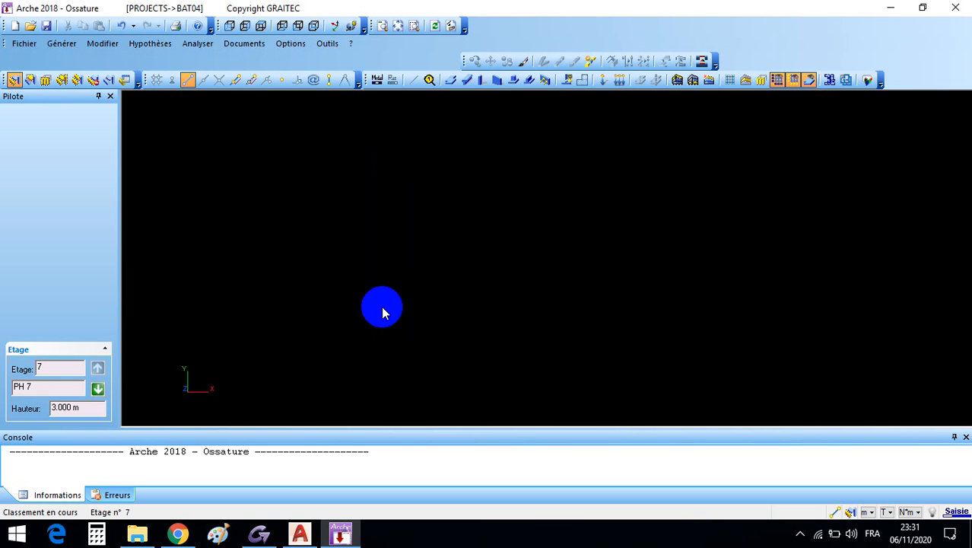
# - Browse the building's floors between floor 7 and floor 1, ending on floor 1
pyautogui.click(53, 363)
pyautogui.doubleClick(53, 363)
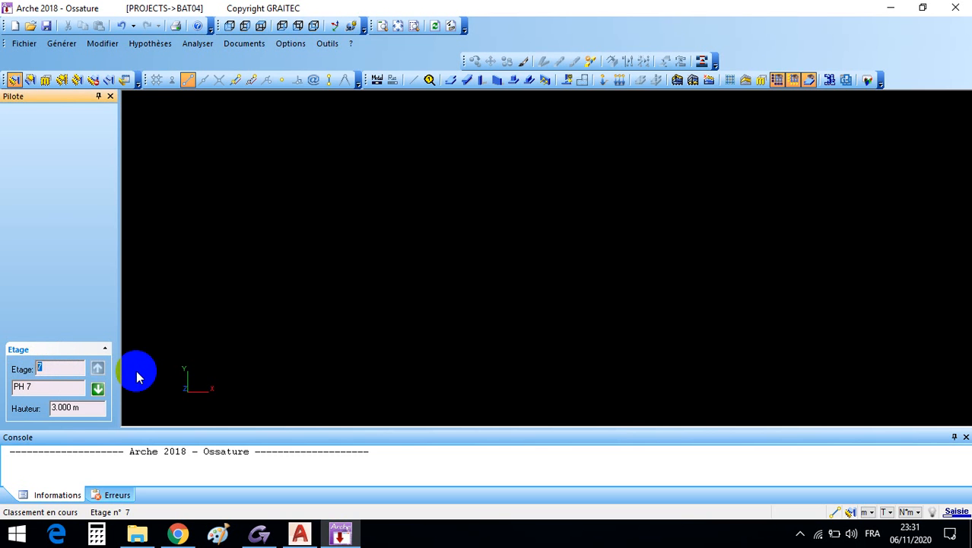
pyautogui.click(98, 390)
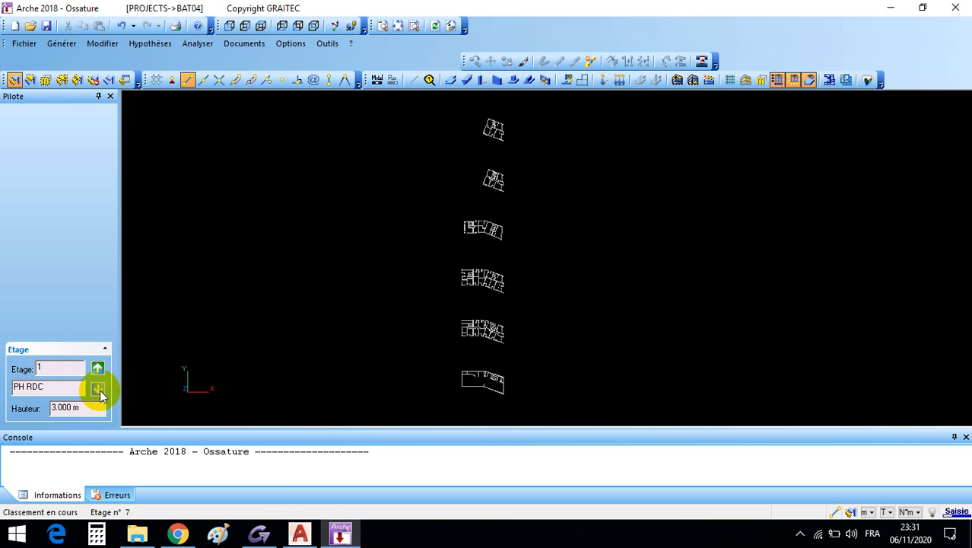
pyautogui.click(98, 370)
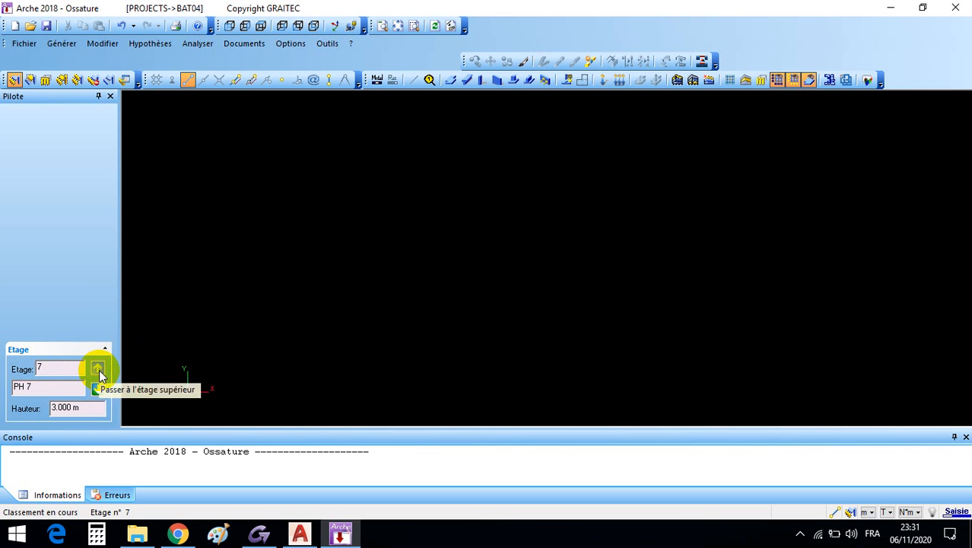
pyautogui.click(98, 370)
pyautogui.click(98, 389)
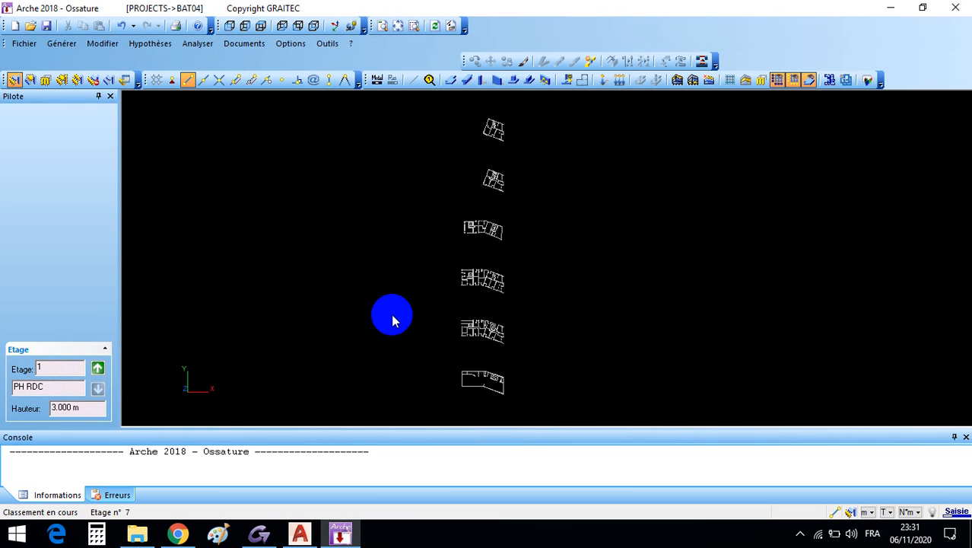
pyautogui.click(87, 392)
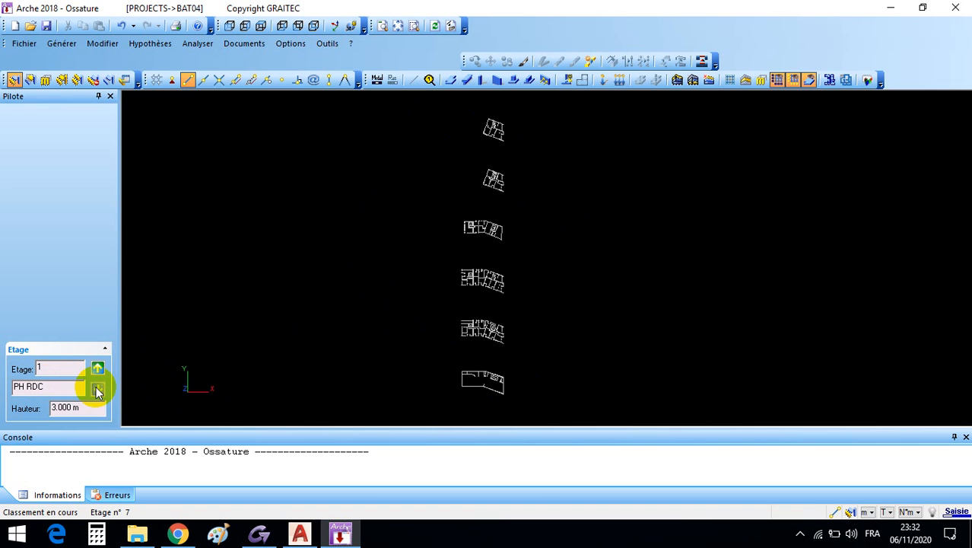
# - Name floor 1 FONDATION, floor 2 PH SS, floor 3 PH RDC and floor 4 PH R+1
pyautogui.moveTo(67, 386); pyautogui.dragTo(4, 390)
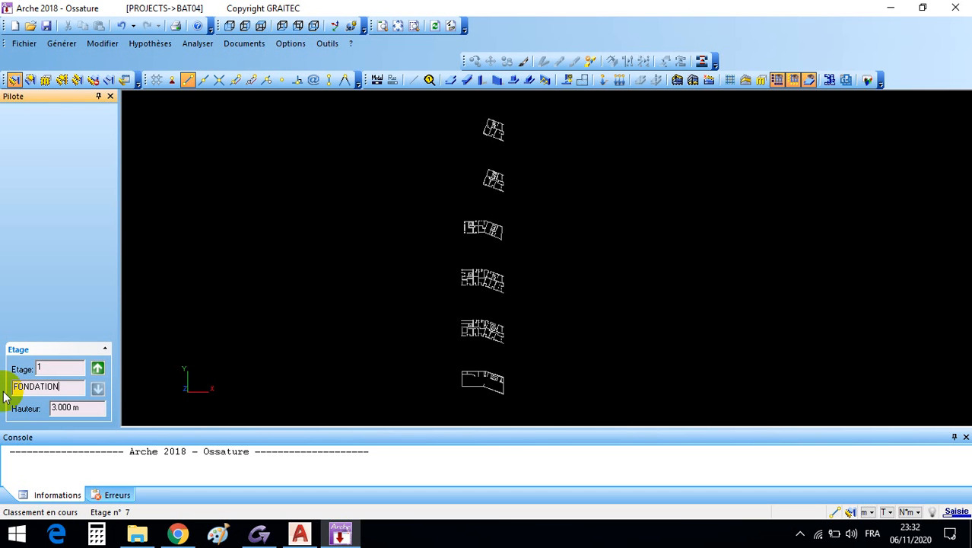
pyautogui.click(99, 368)
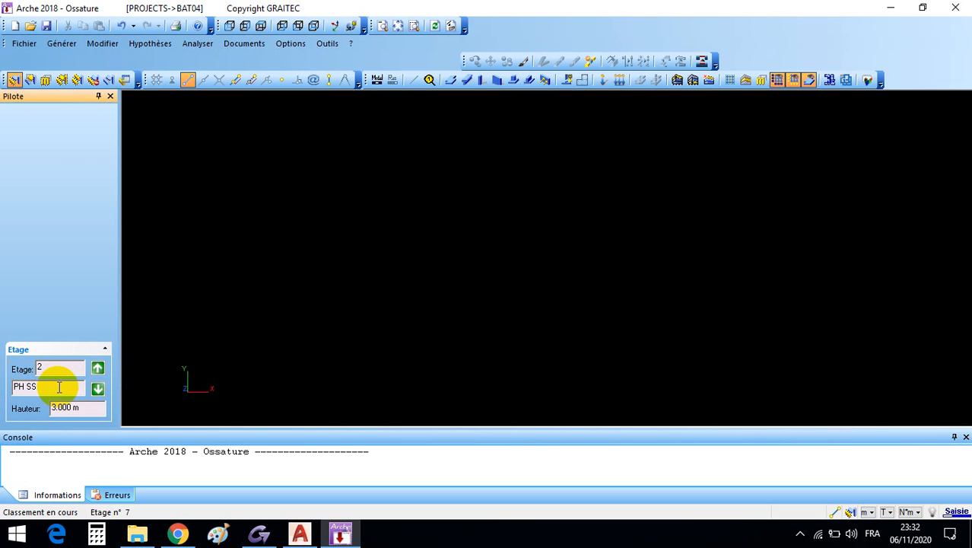
pyautogui.click(98, 368)
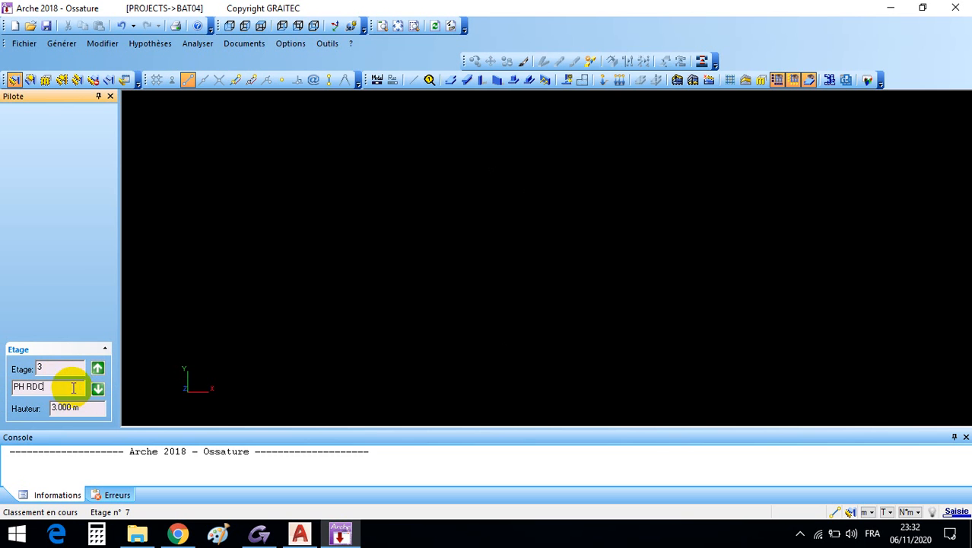
pyautogui.click(97, 368)
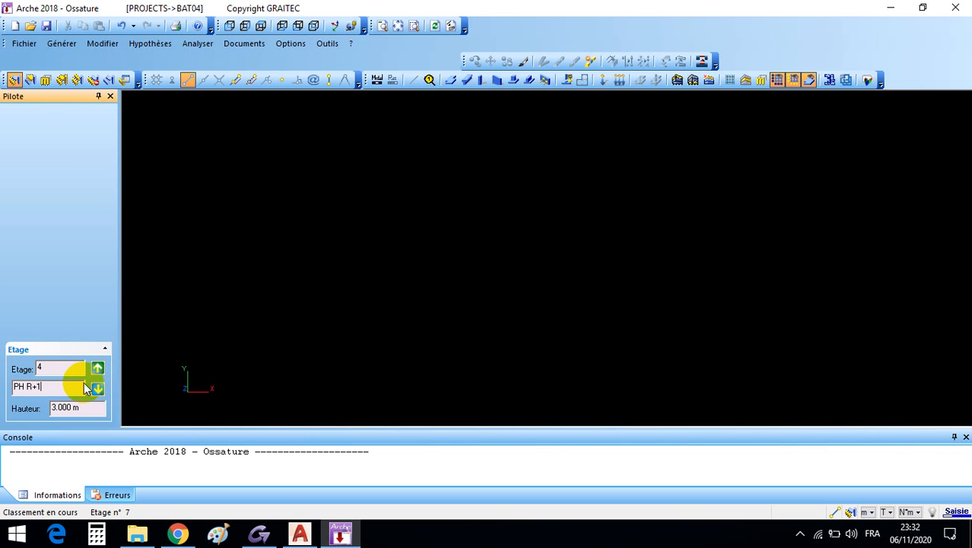
# - Name floors 5 to 7 in sequence from PH R+2 to PH R+4
pyautogui.click(98, 368)
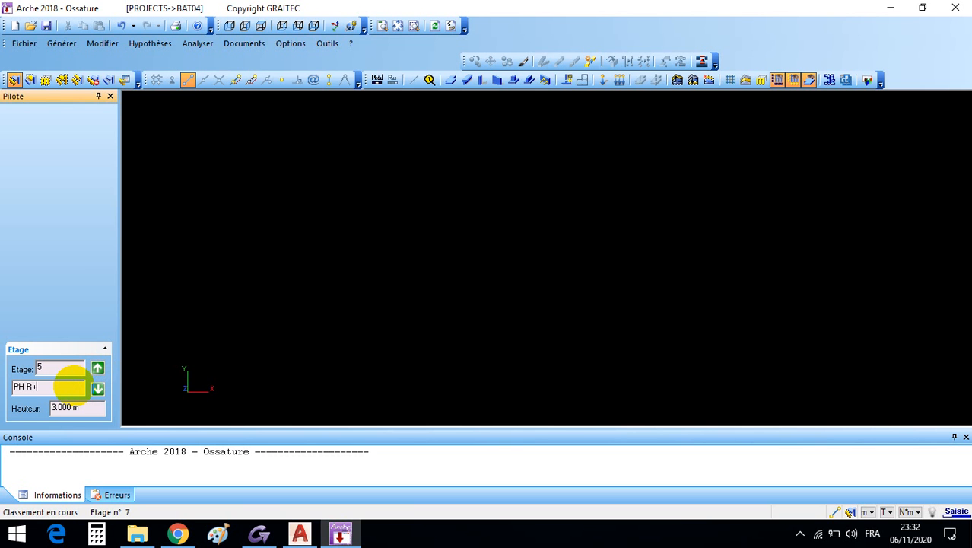
pyautogui.click(97, 369)
pyautogui.click(97, 369)
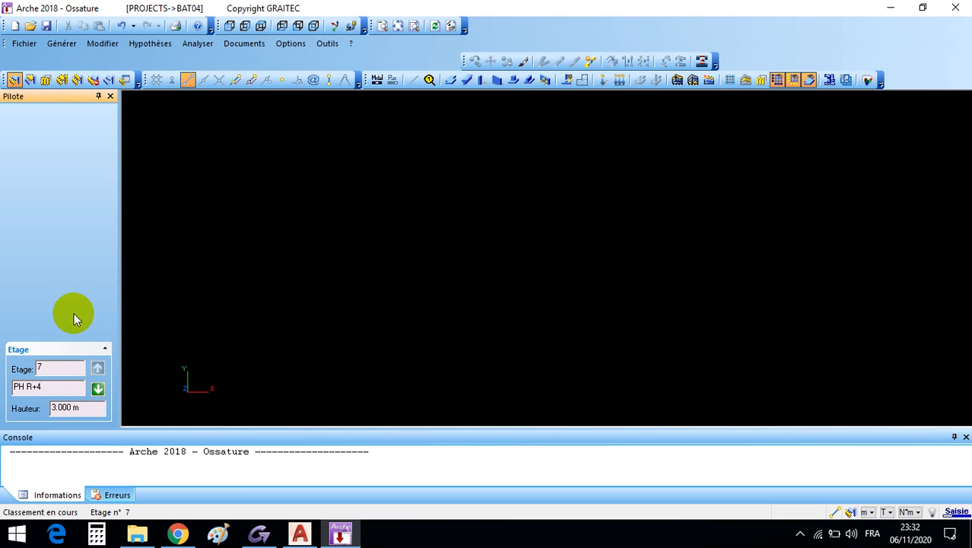
# - Browse the named floors down to FONDATION and back up to PH R+4 to review their names
pyautogui.click(98, 390)
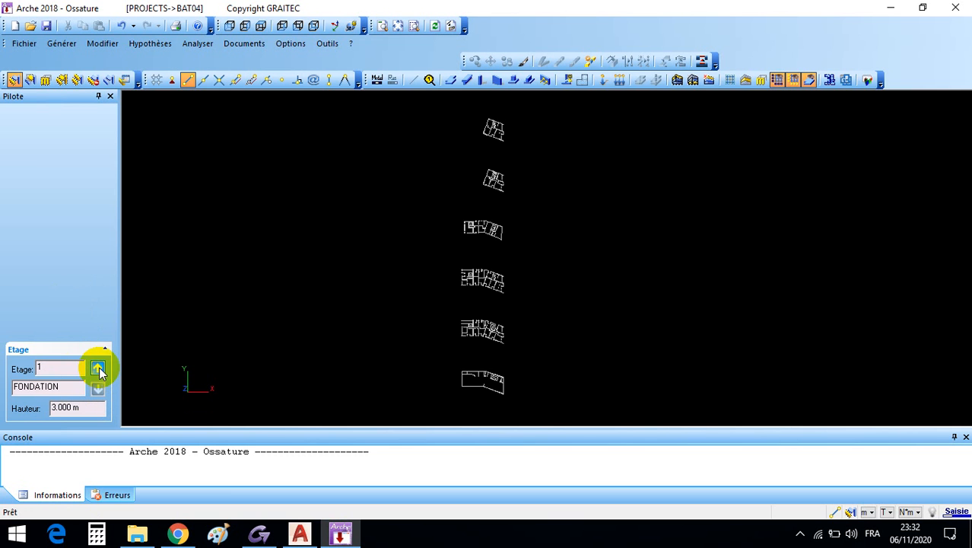
pyautogui.click(100, 370)
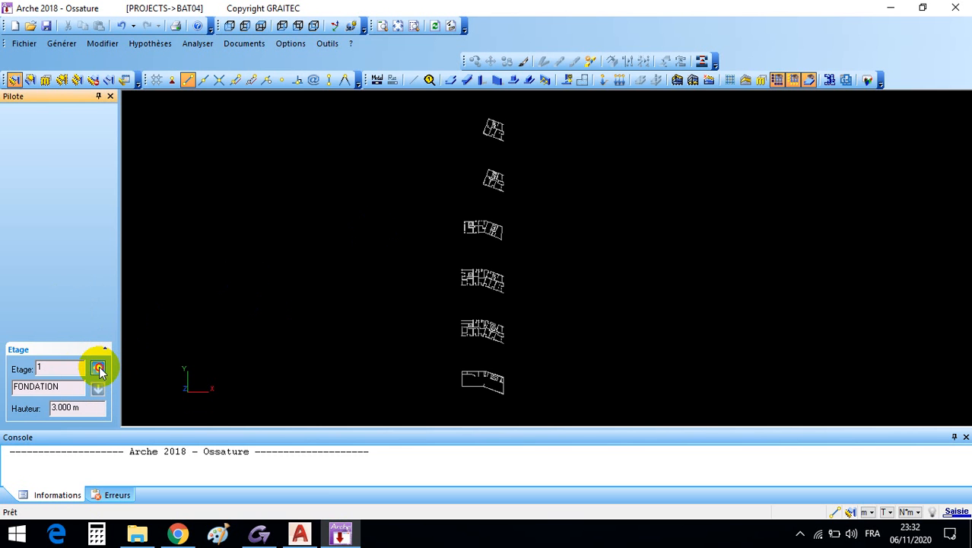
pyautogui.click(100, 370)
pyautogui.click(99, 370)
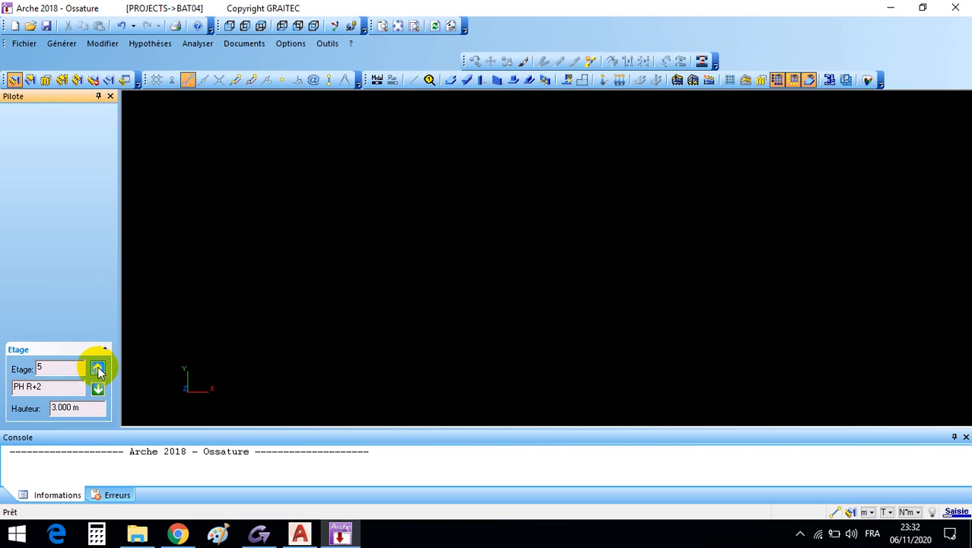
pyautogui.click(98, 369)
pyautogui.click(99, 370)
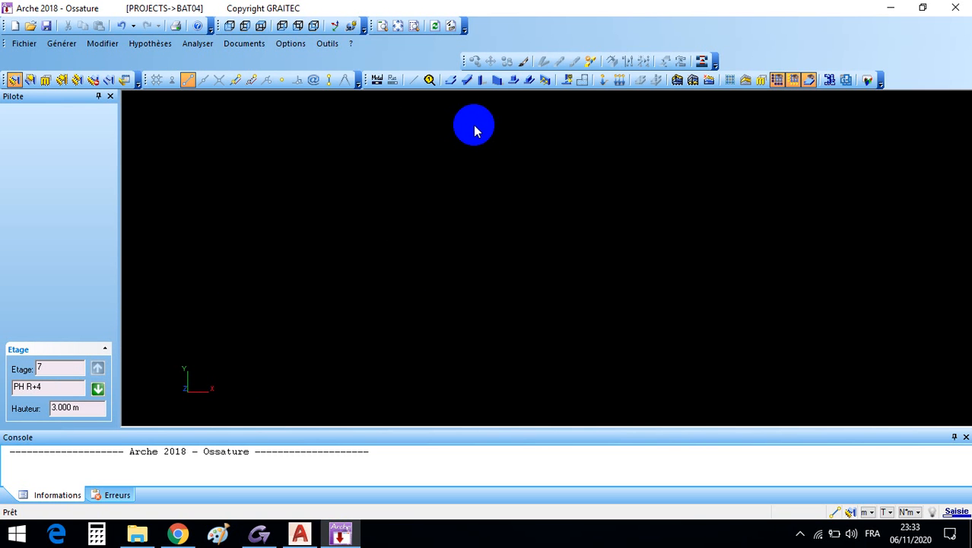
# - Return to floor 1 (FONDATION), set its height to 1.5 m and move up to floor 2
pyautogui.click(98, 389)
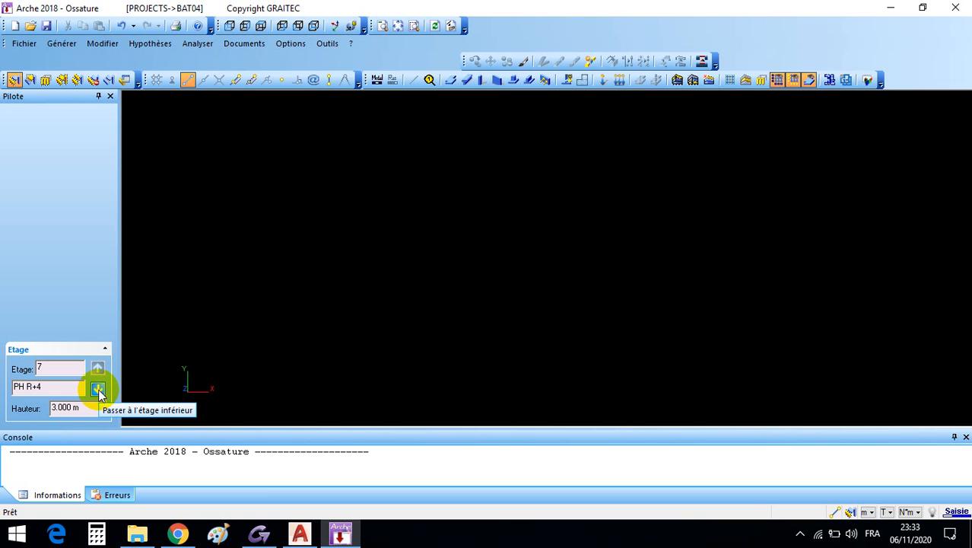
pyautogui.doubleClick(98, 389)
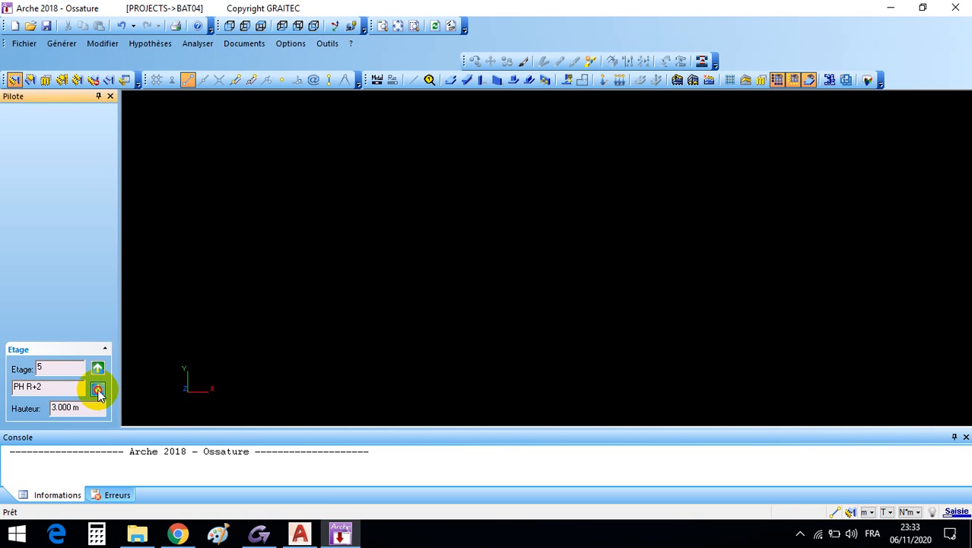
pyautogui.click(98, 389)
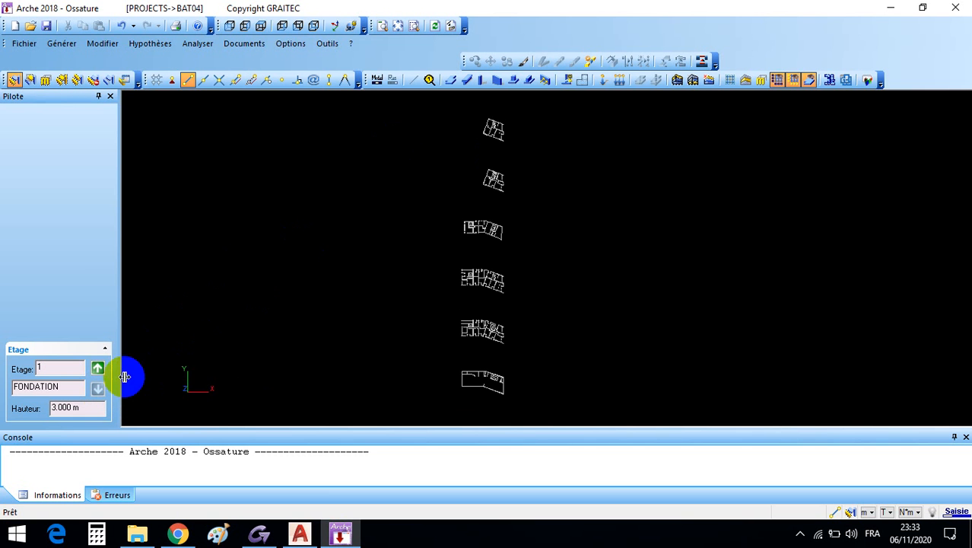
pyautogui.moveTo(95, 408); pyautogui.dragTo(46, 412)
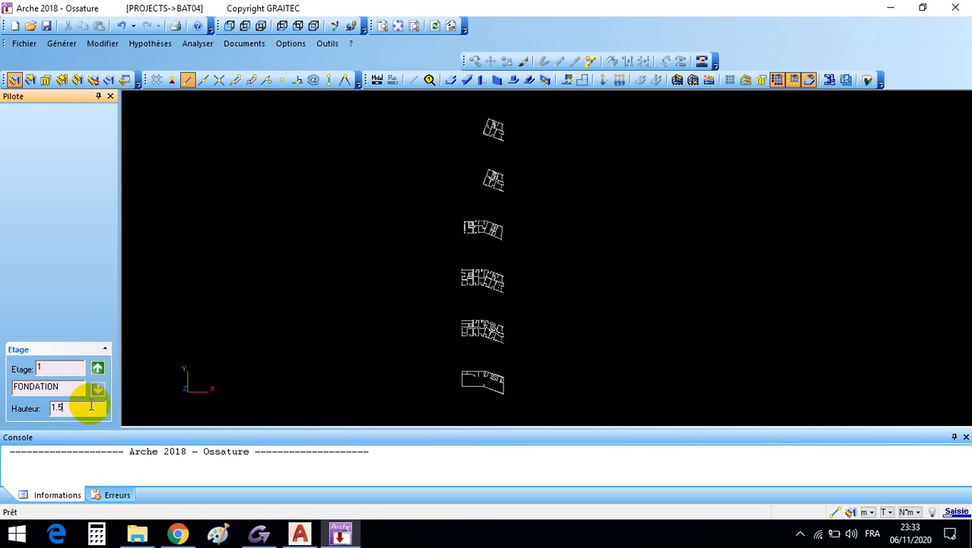
pyautogui.click(97, 367)
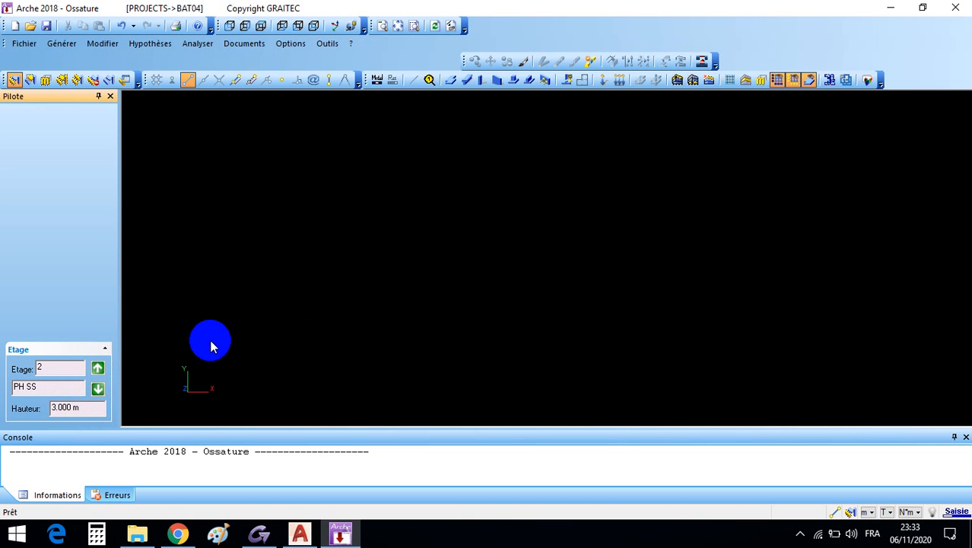
# - Switch to AutoCAD, open DCE_LA DEFENSE ORIGINALE ULT 2019.dwg from the dossier youtube folder and dismiss the missing-references dialog
pyautogui.click(300, 533)
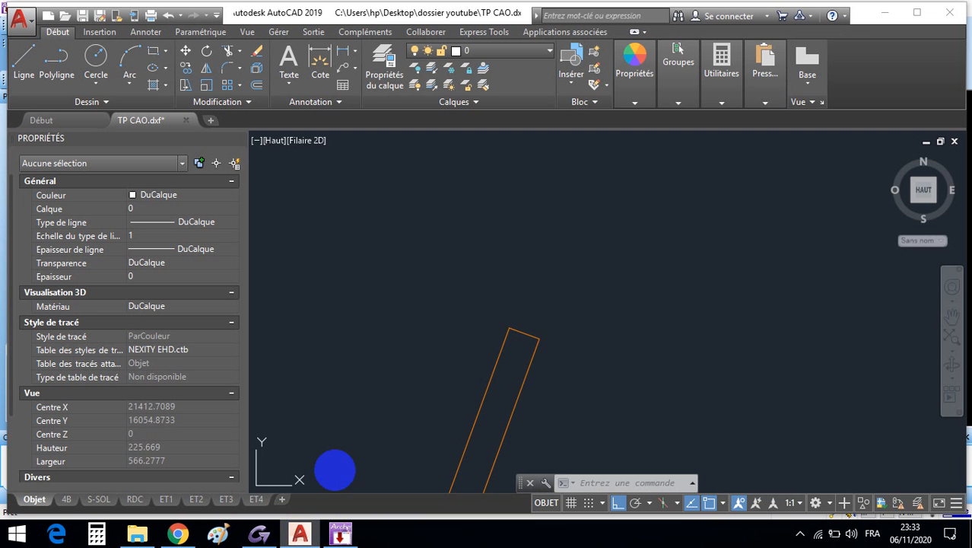
pyautogui.scroll(-15, 495, 229)
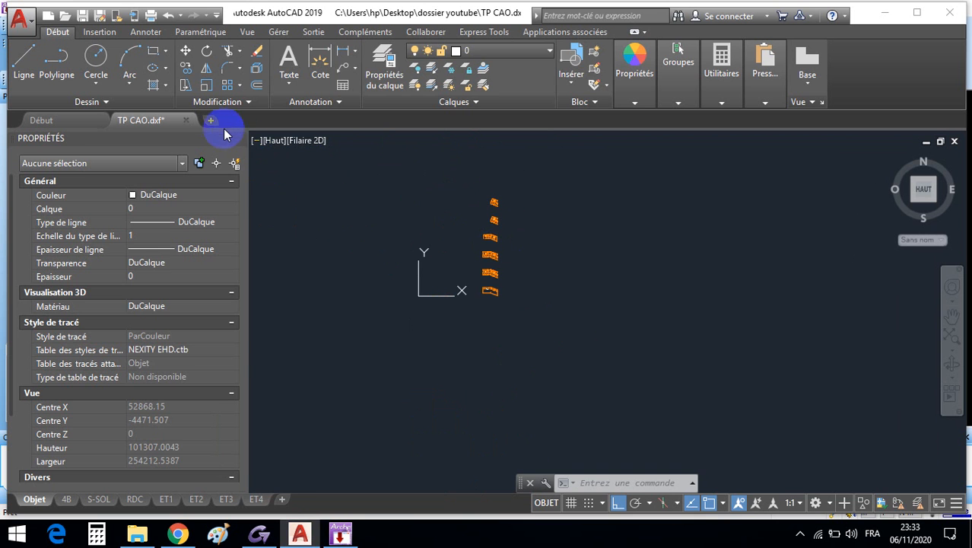
pyautogui.click(142, 535)
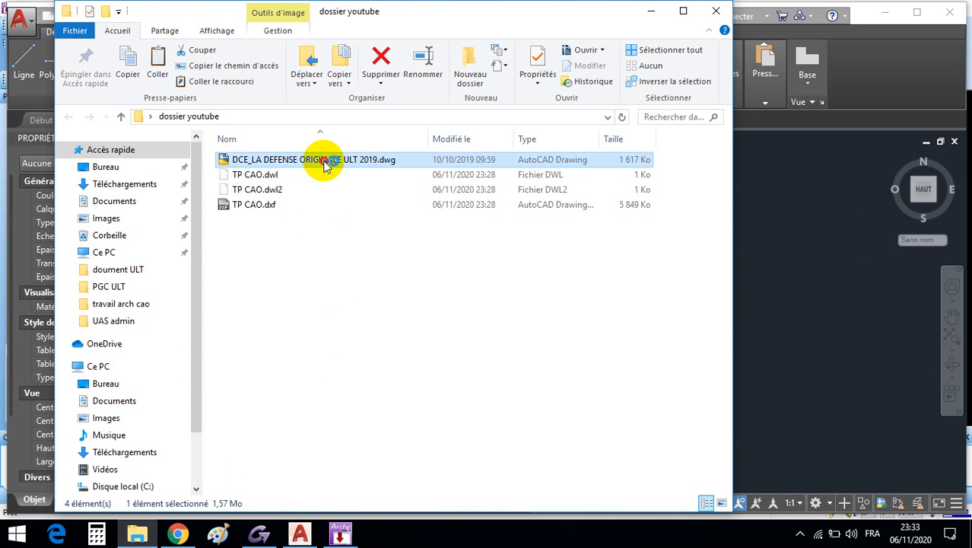
pyautogui.press('Return')
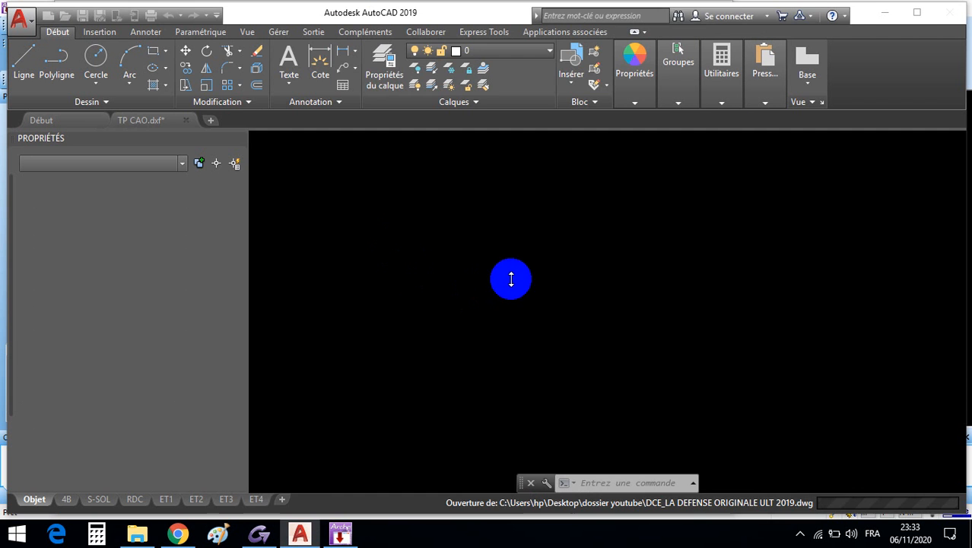
pyautogui.click(596, 160)
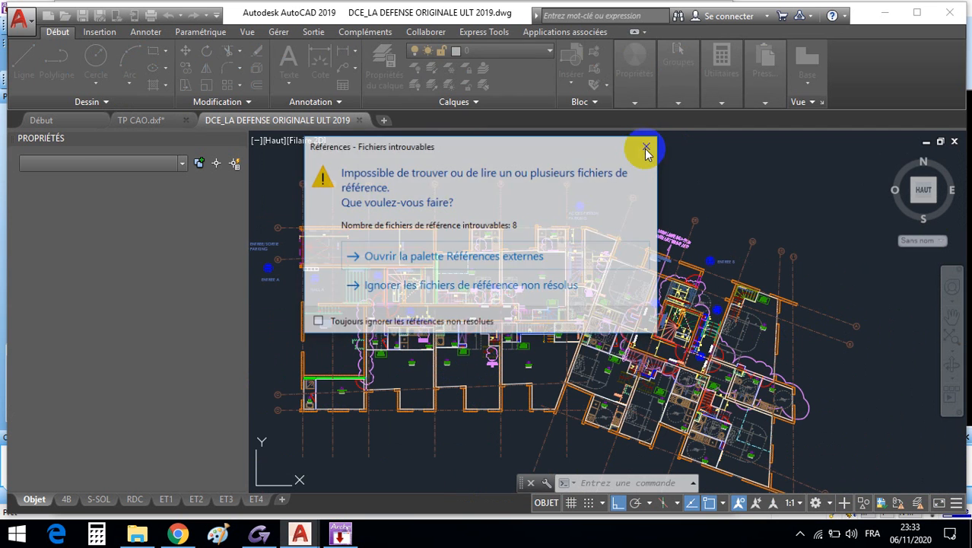
pyautogui.click(645, 147)
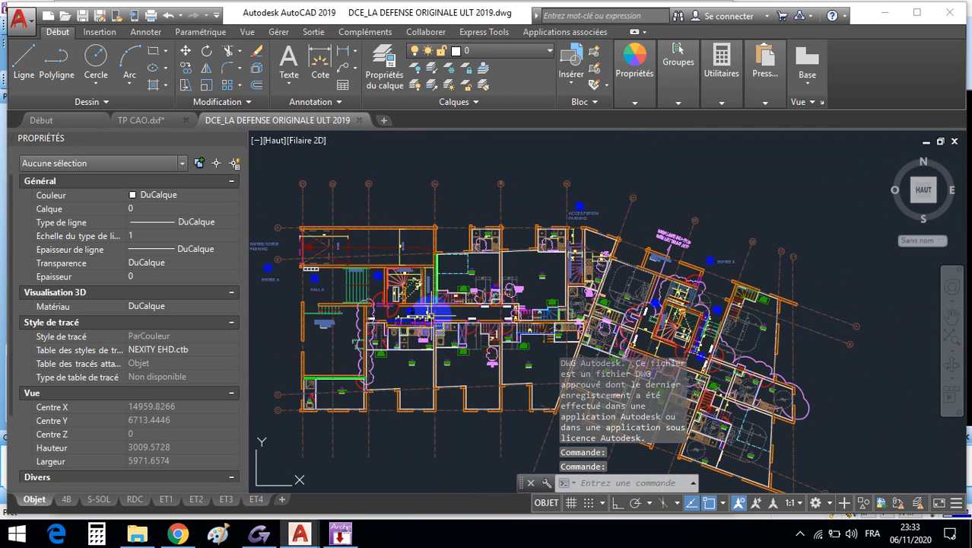
# - Examine the level marks on the ground-floor plan and on PLAN S/S to compare the RDC and S-SOL levels
pyautogui.scroll(10, 396, 322)
pyautogui.scroll(10, 396, 321)
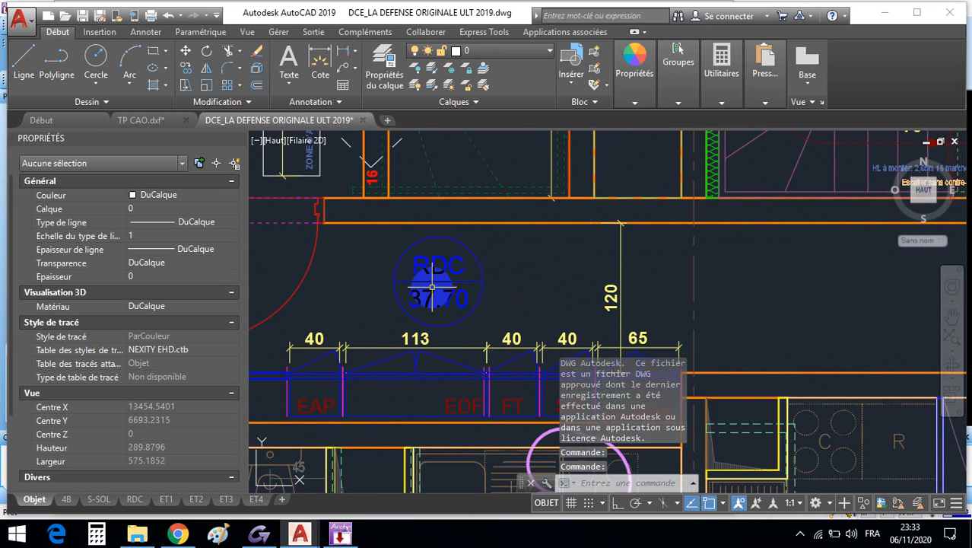
pyautogui.scroll(-5, 437, 297)
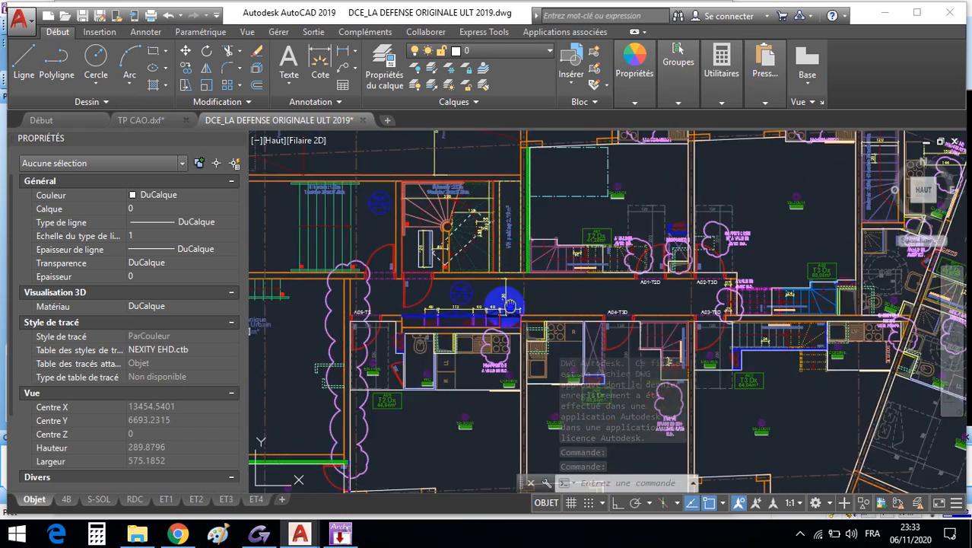
pyautogui.scroll(5, 635, 314)
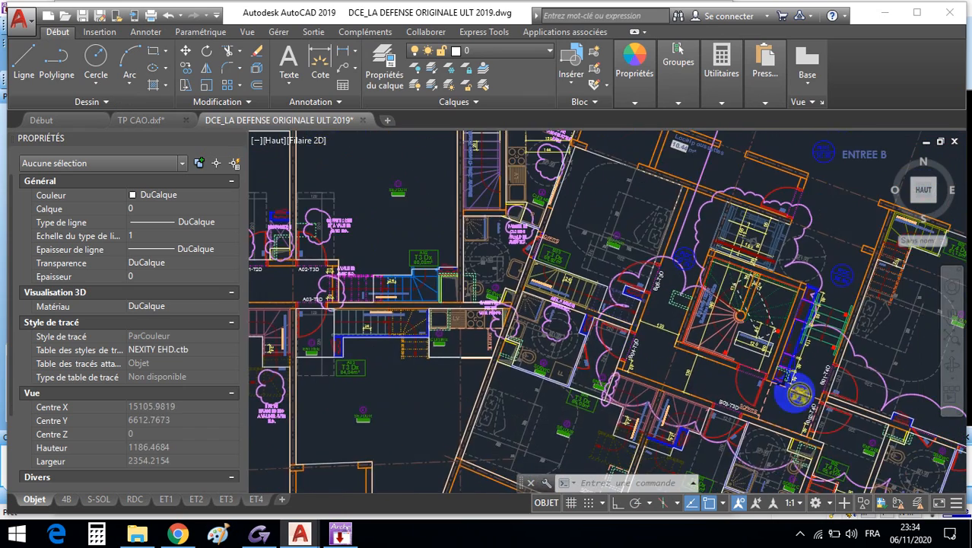
pyautogui.scroll(3, 784, 390)
pyautogui.scroll(-15, 791, 388)
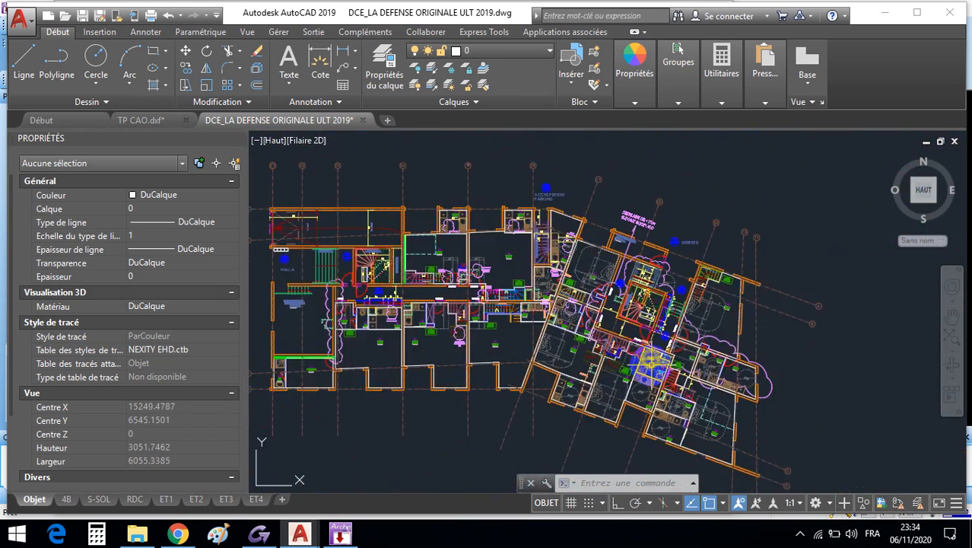
pyautogui.moveTo(643, 371); pyautogui.dragTo(611, 228, button='middle')
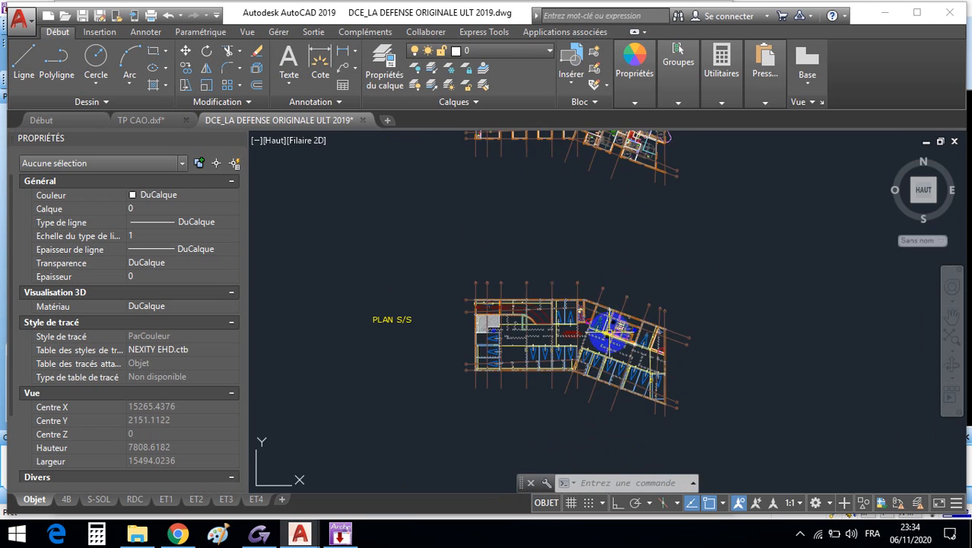
pyautogui.scroll(6, 606, 354)
pyautogui.scroll(6, 607, 354)
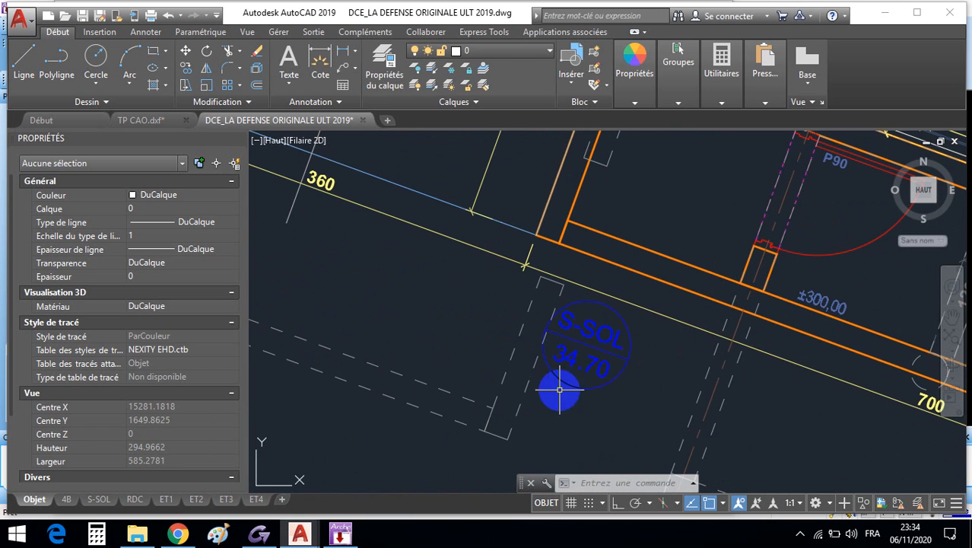
pyautogui.scroll(-6, 520, 338)
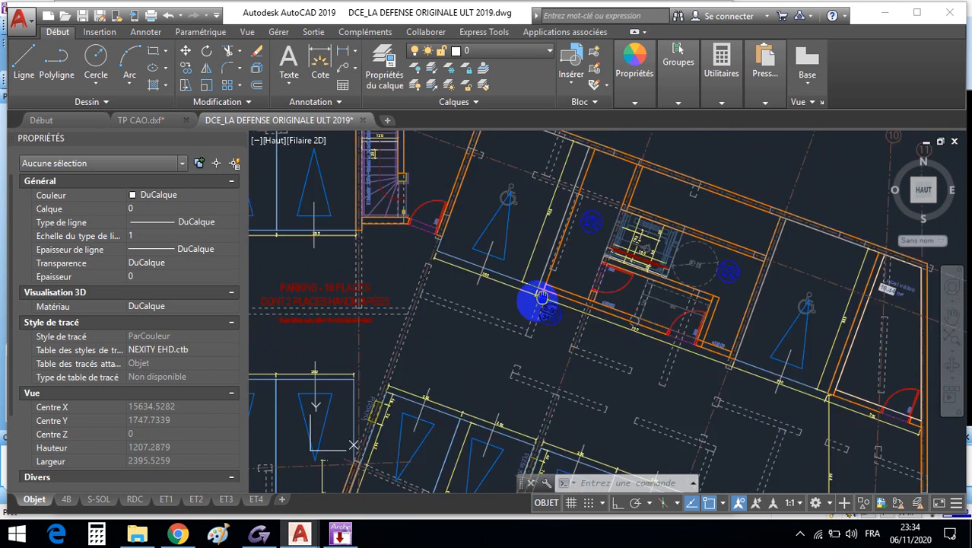
# - Switch back to Arche Ossature and move from floor 2 (PH SS) to floor 3 (PH RDC)
pyautogui.click(340, 535)
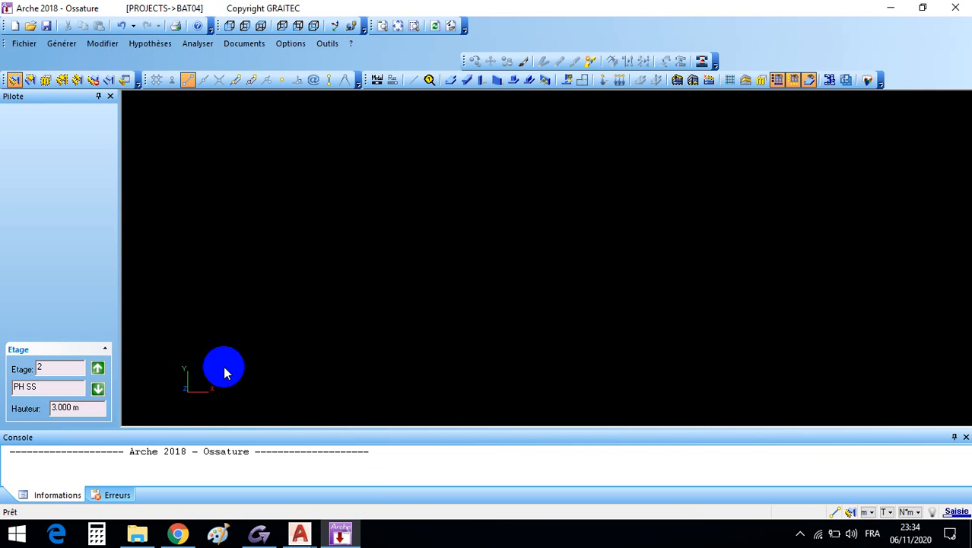
pyautogui.click(94, 399)
pyautogui.click(97, 369)
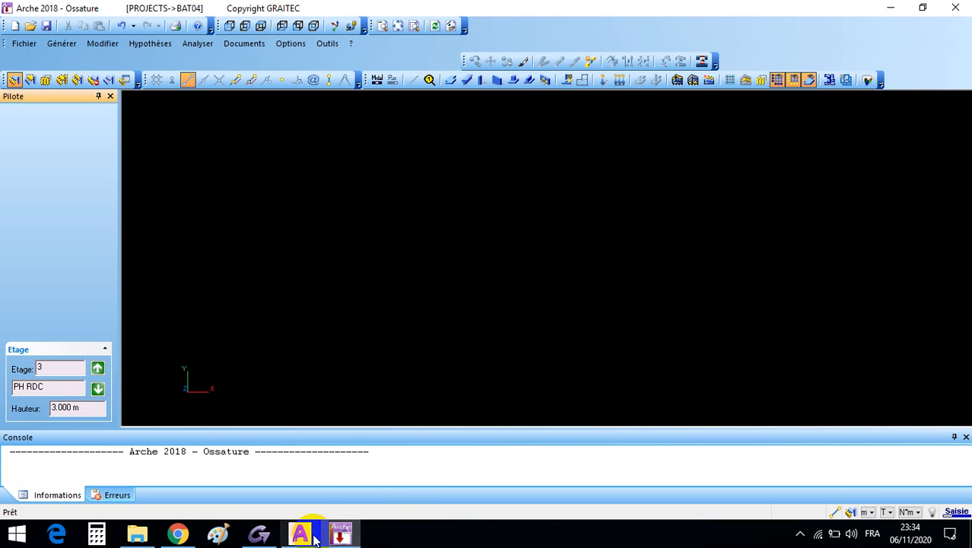
# - Switch to the original DWG in AutoCAD and check the RDC level mark beside the stairwell on PLAN RDC
pyautogui.moveTo(300, 535)
pyautogui.click(349, 476)
pyautogui.scroll(-5, 549, 335)
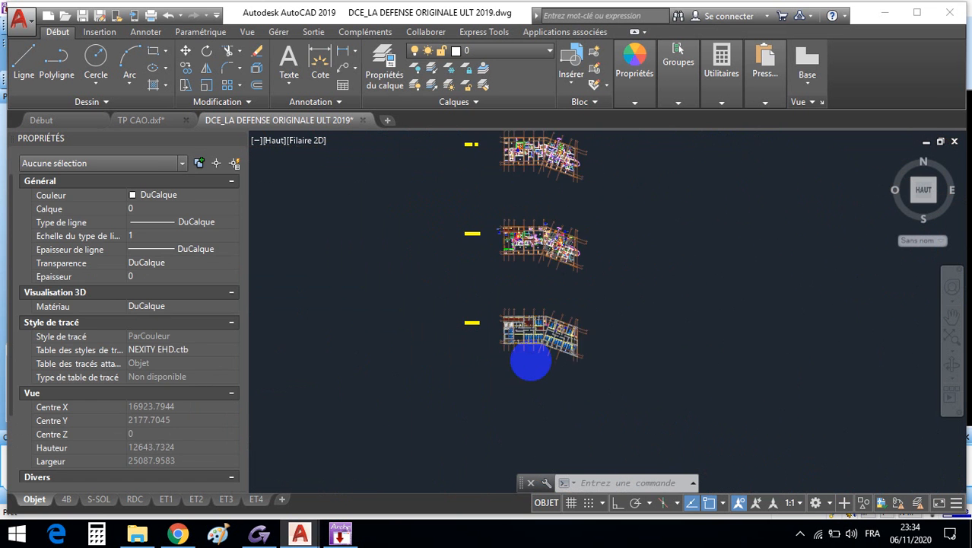
pyautogui.scroll(2, 487, 339)
pyautogui.scroll(12, 493, 329)
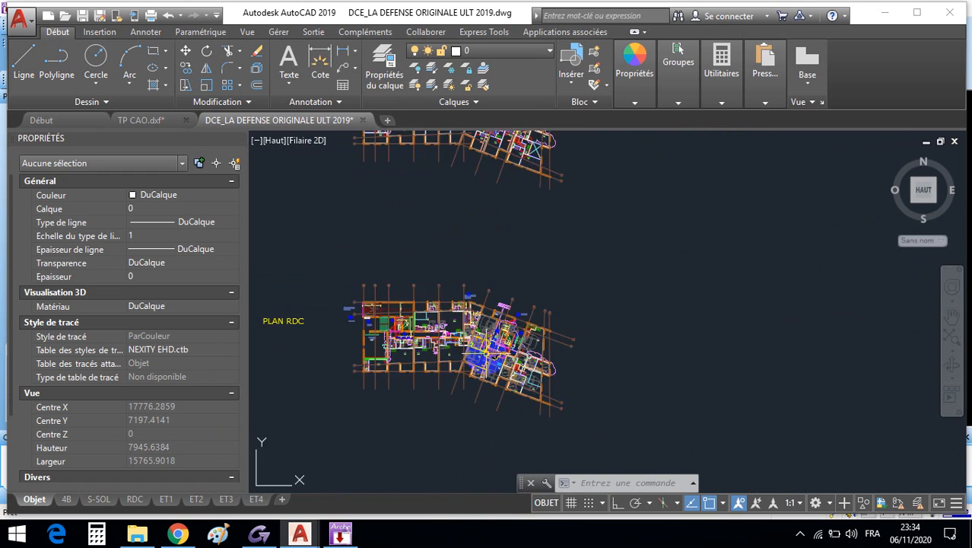
pyautogui.scroll(3, 480, 332)
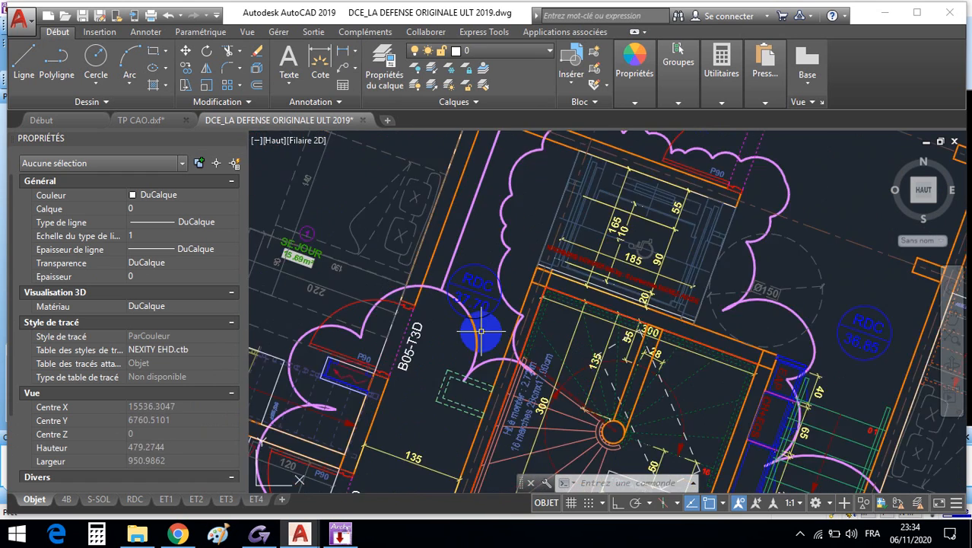
# - Locate PLAN R1 in the original DWG and check the R+1 level mark beside the stairwell
pyautogui.scroll(-9, 468, 341)
pyautogui.scroll(-4, 456, 349)
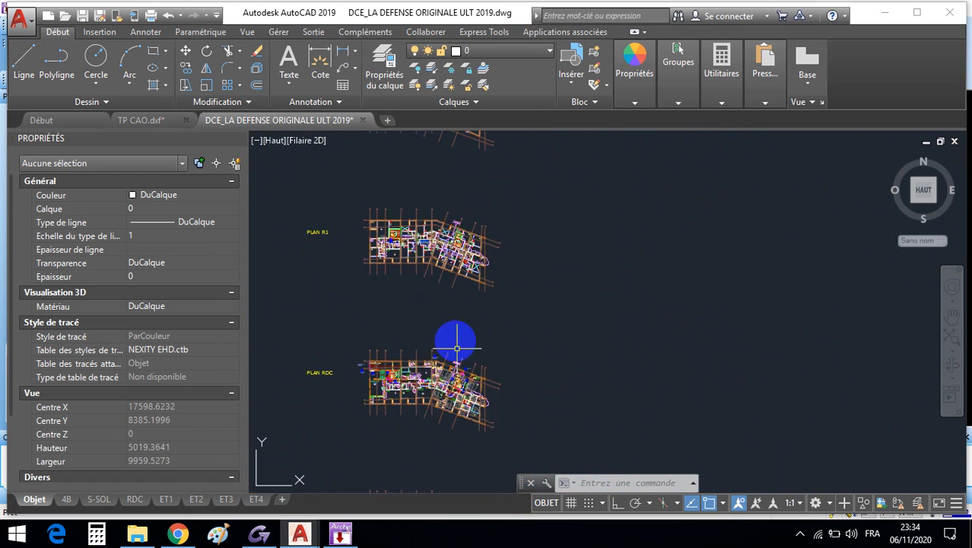
pyautogui.scroll(8, 365, 265)
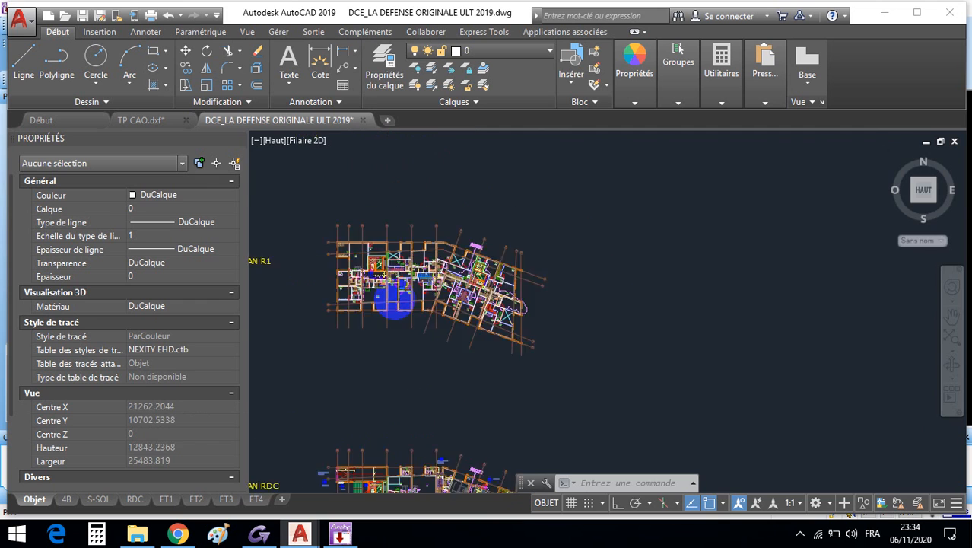
pyautogui.scroll(5, 366, 260)
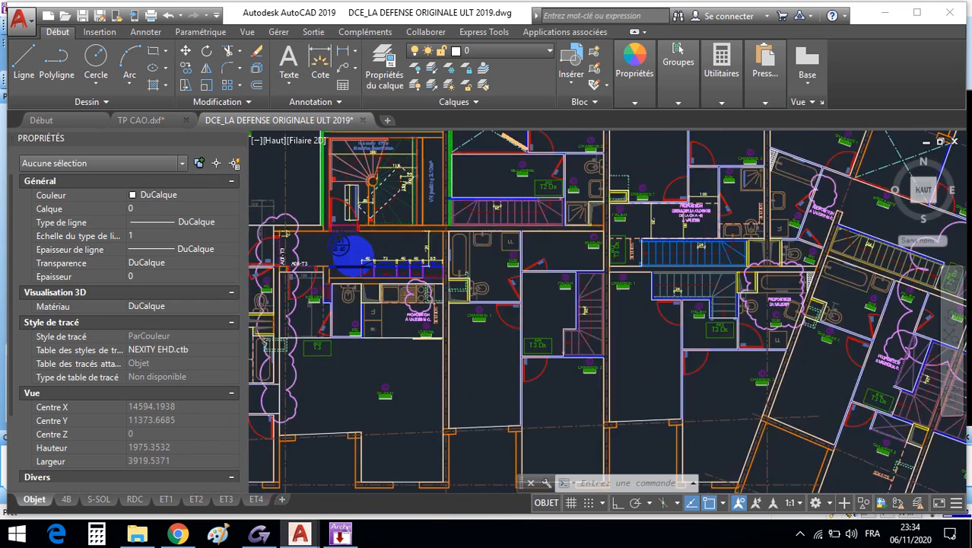
pyautogui.moveTo(348, 265); pyautogui.dragTo(407, 304, button='middle')
pyautogui.scroll(6, 406, 305)
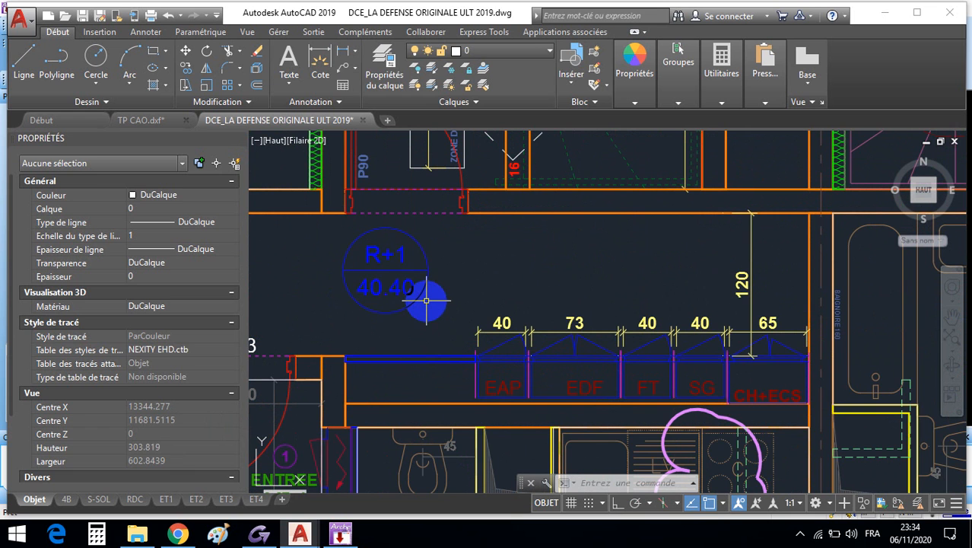
# - Look over the rest of PLAN R1, comparing both wings and the corridor area around the R+1 level mark
pyautogui.scroll(-4, 422, 301)
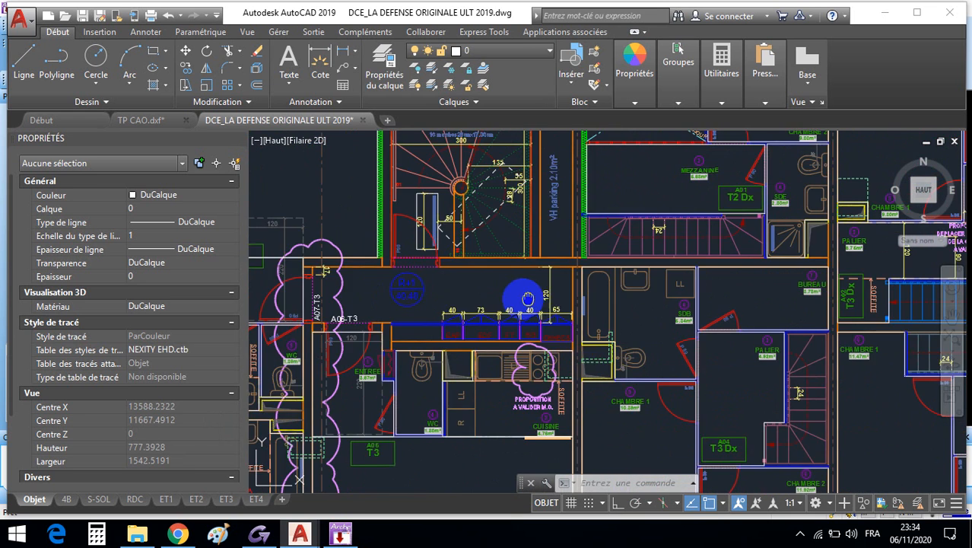
pyautogui.moveTo(643, 293); pyautogui.dragTo(459, 287, button='middle')
pyautogui.moveTo(628, 290); pyautogui.dragTo(497, 274, button='middle')
pyautogui.moveTo(603, 284); pyautogui.dragTo(380, 260, button='middle')
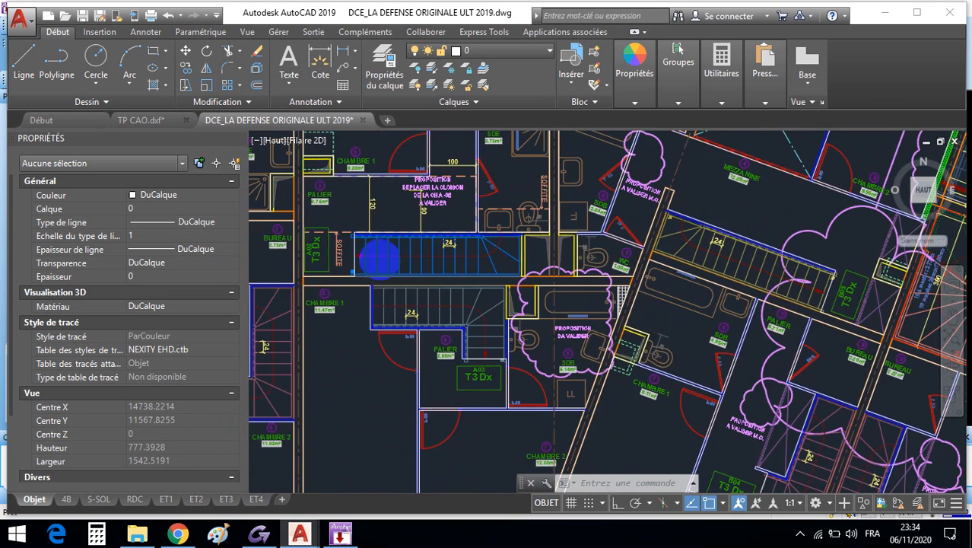
pyautogui.scroll(-6, 379, 260)
pyautogui.moveTo(449, 298); pyautogui.dragTo(503, 292, button='middle')
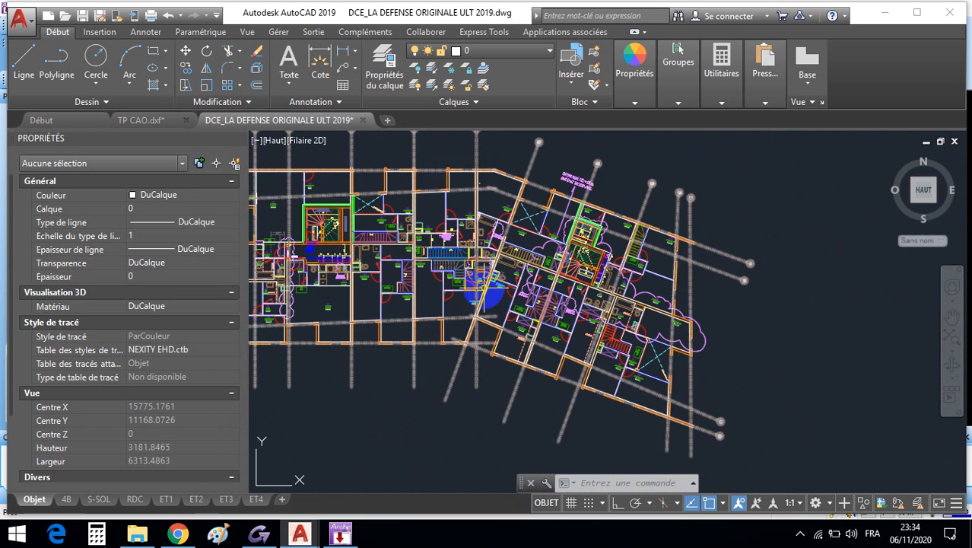
pyautogui.moveTo(479, 317)
pyautogui.mouseDown(button='middle')
pyautogui.moveTo(465, 272)
pyautogui.moveTo(480, 299)
pyautogui.mouseUp(button='middle')
pyautogui.scroll(1, 419, 256)
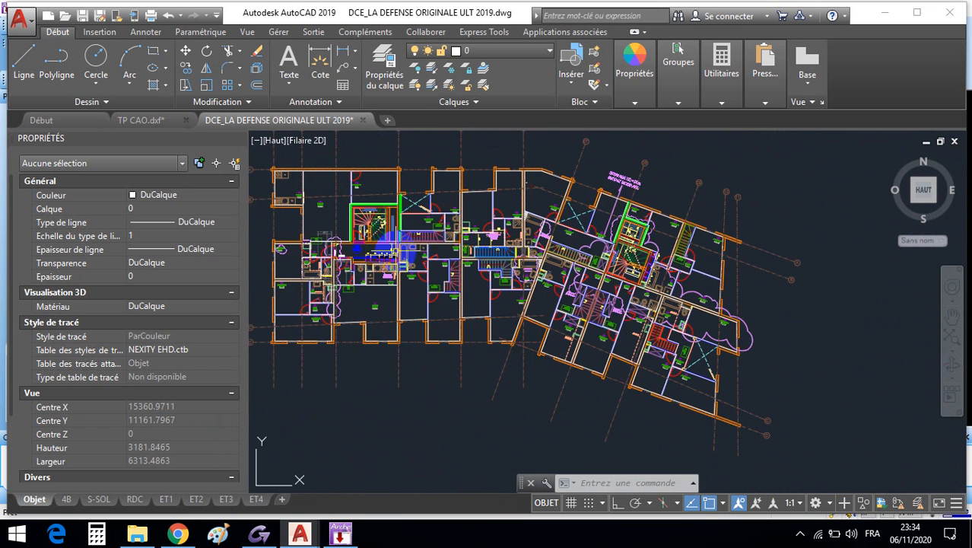
pyautogui.scroll(5, 390, 261)
pyautogui.scroll(-2, 390, 261)
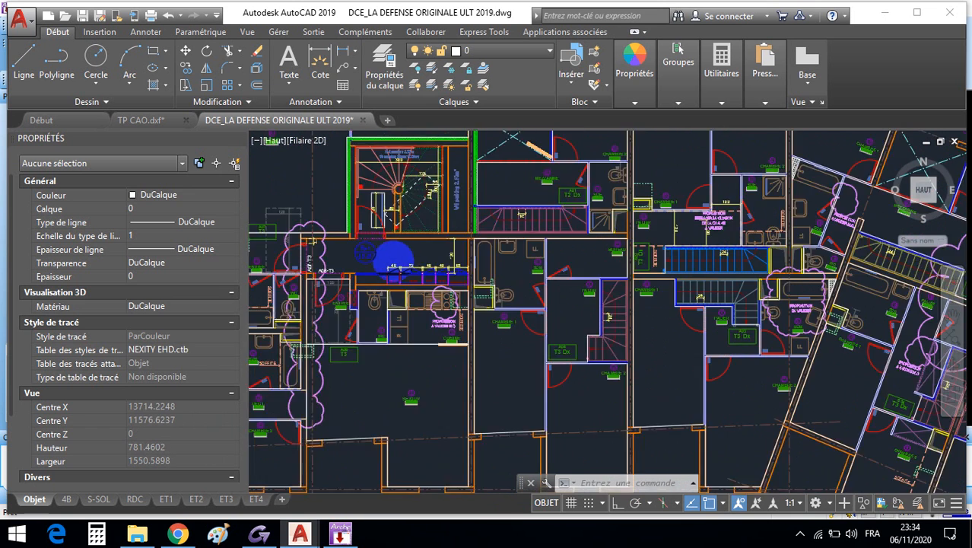
pyautogui.scroll(-2, 452, 248)
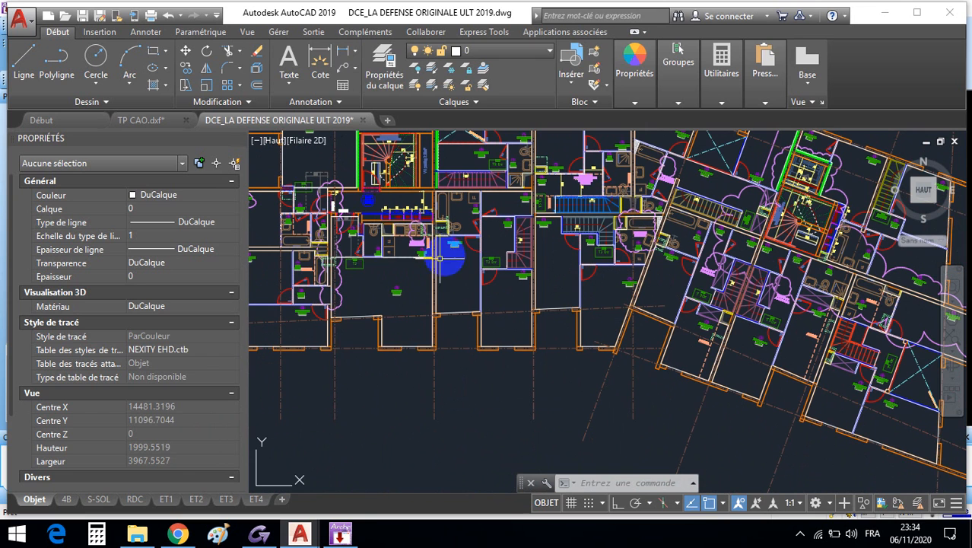
# - Switch to Arche Ossature and set the heights of floors 3 (PH RDC) and 4 (PH R+1) to 2.7 m
pyautogui.click(344, 534)
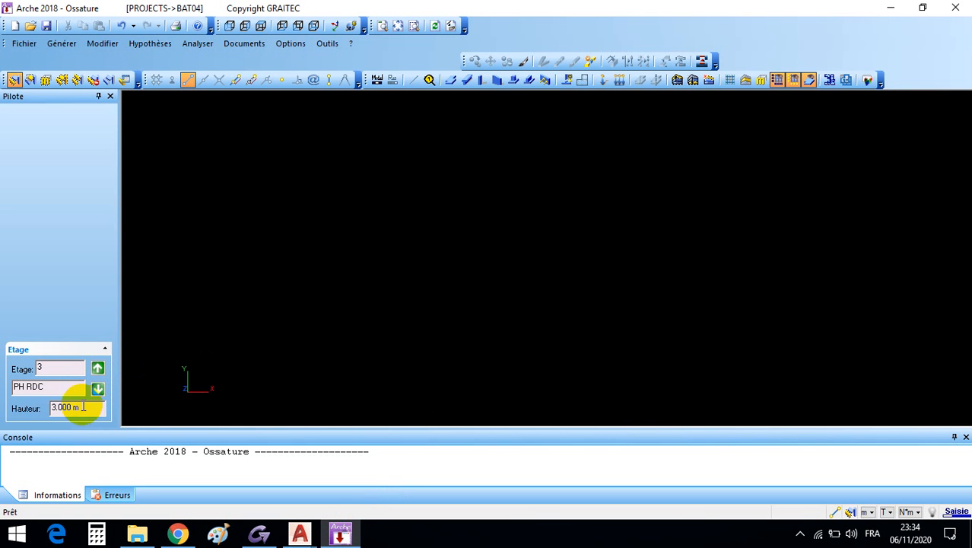
pyautogui.moveTo(84, 412); pyautogui.dragTo(50, 411)
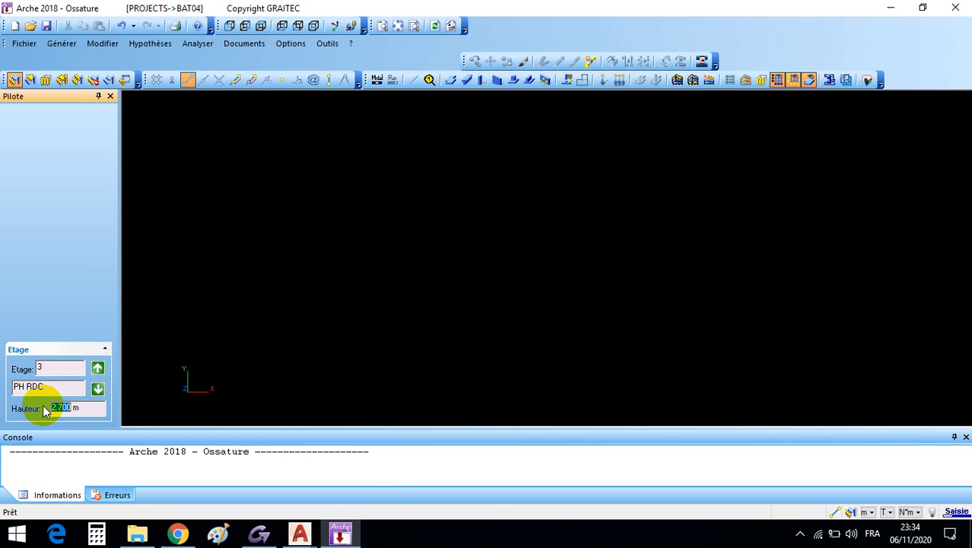
pyautogui.click(97, 368)
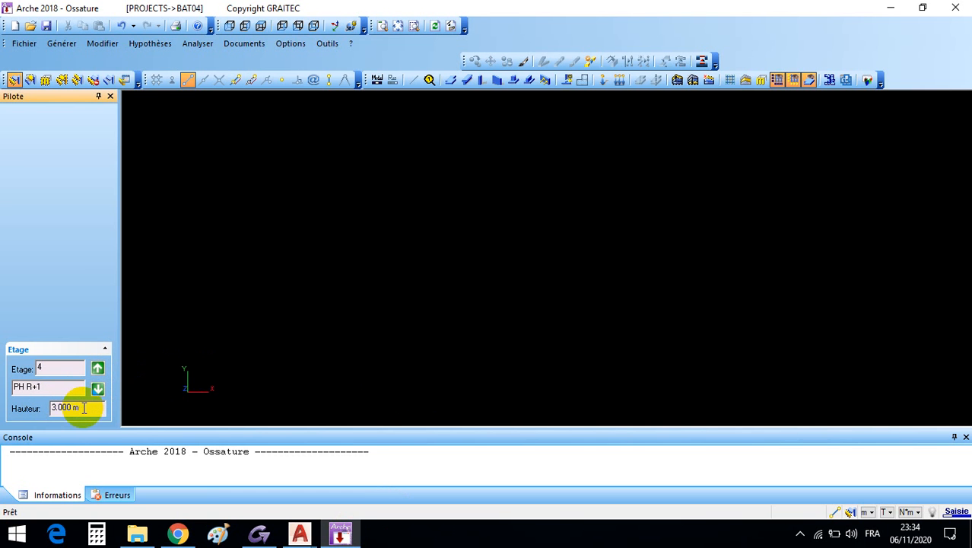
pyautogui.moveTo(84, 408); pyautogui.dragTo(47, 409)
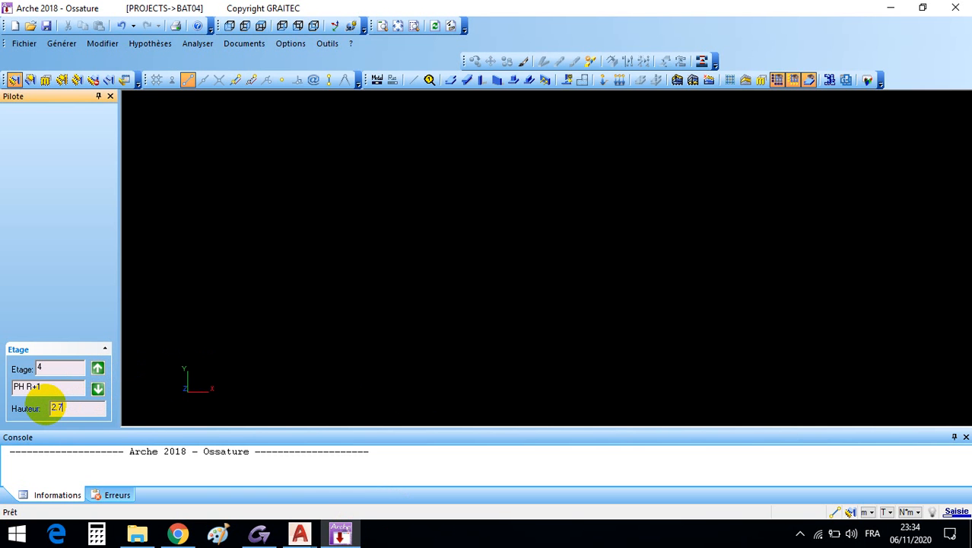
# - Set the heights of floors 5 (PH R+2), 6 (PH R+3) and 7 (PH R+4) to 2.7 m
pyautogui.click(97, 368)
pyautogui.moveTo(81, 408); pyautogui.dragTo(54, 411)
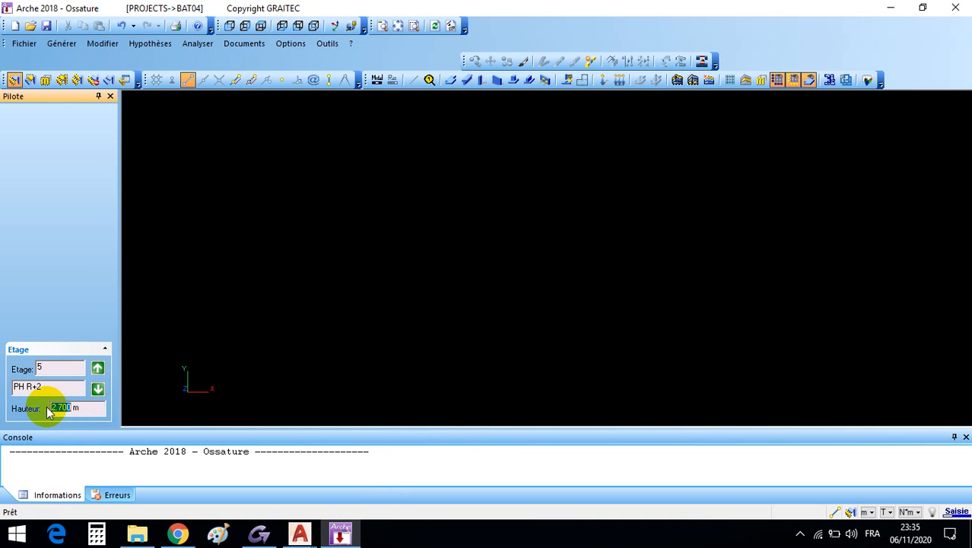
pyautogui.click(97, 368)
pyautogui.moveTo(82, 408); pyautogui.dragTo(50, 406)
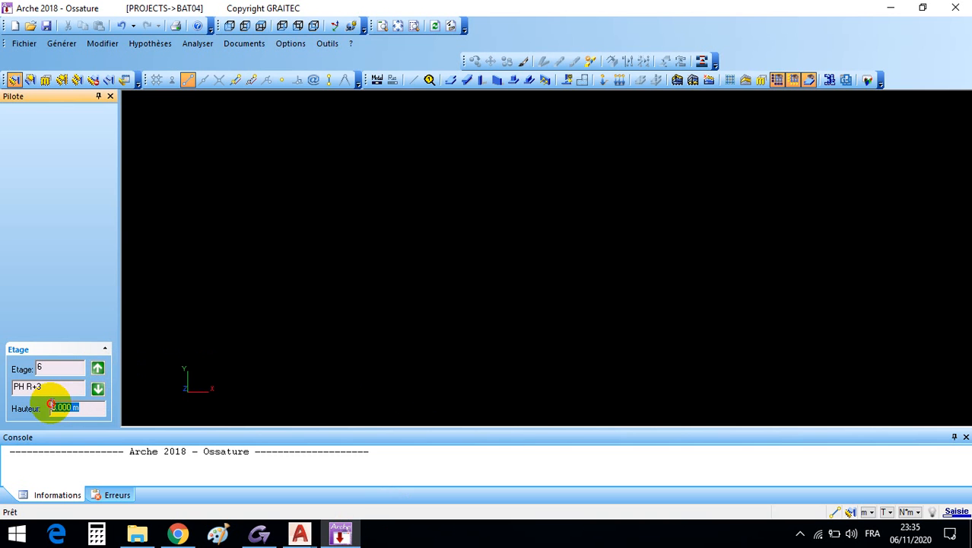
pyautogui.click(96, 368)
pyautogui.click(87, 406)
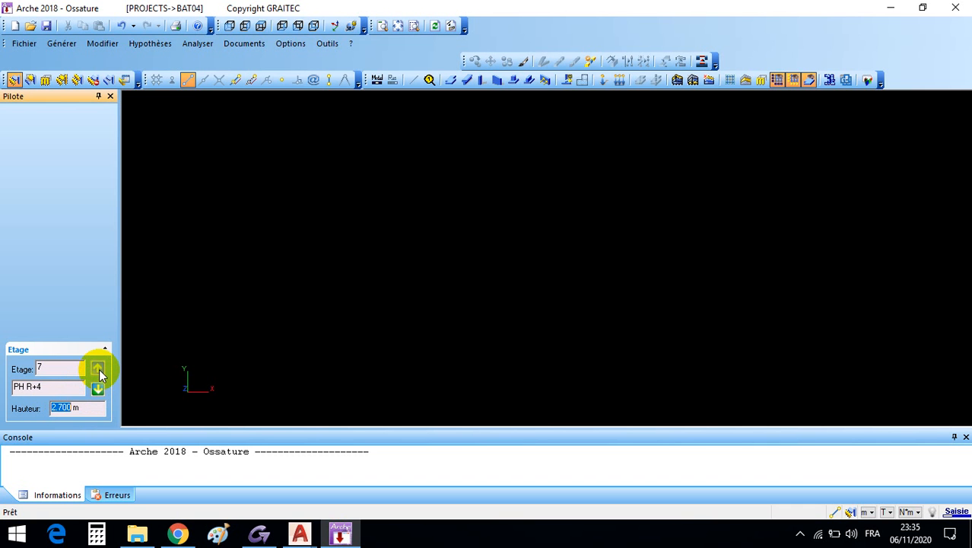
# - Return to floor 1 (FONDATION), reviewing the names and heights of the lower floors
pyautogui.click(99, 389)
pyautogui.click(99, 389)
pyautogui.click(100, 389)
pyautogui.click(100, 389)
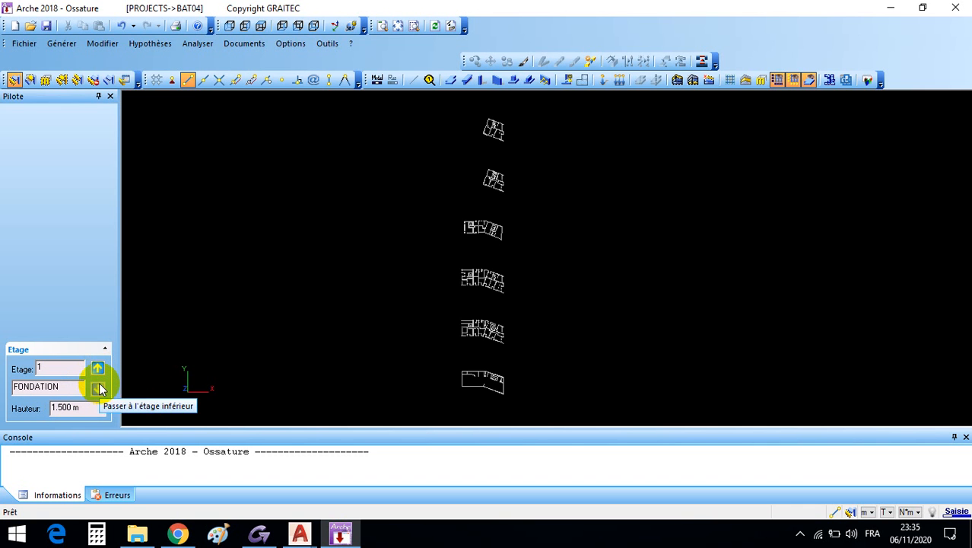
pyautogui.click(99, 371)
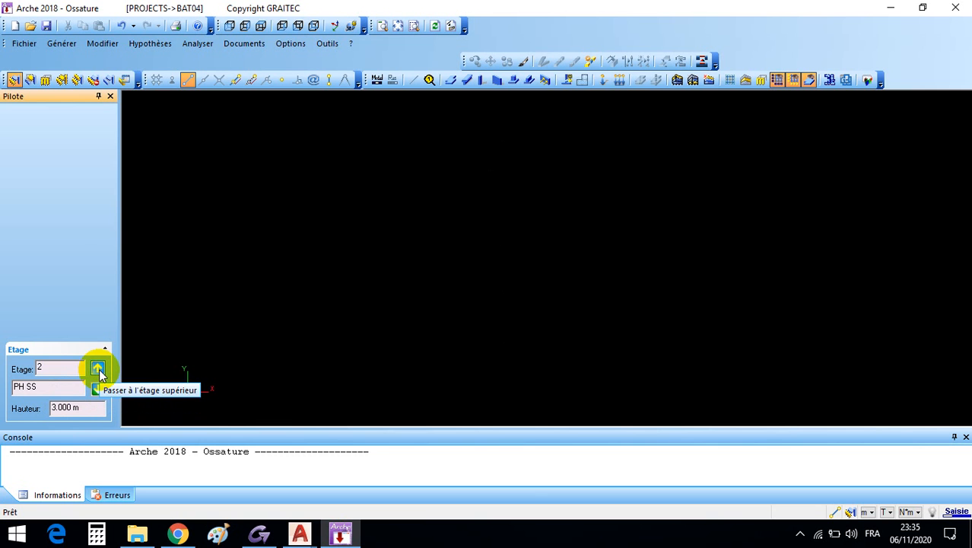
pyautogui.click(100, 371)
pyautogui.click(99, 389)
pyautogui.click(100, 389)
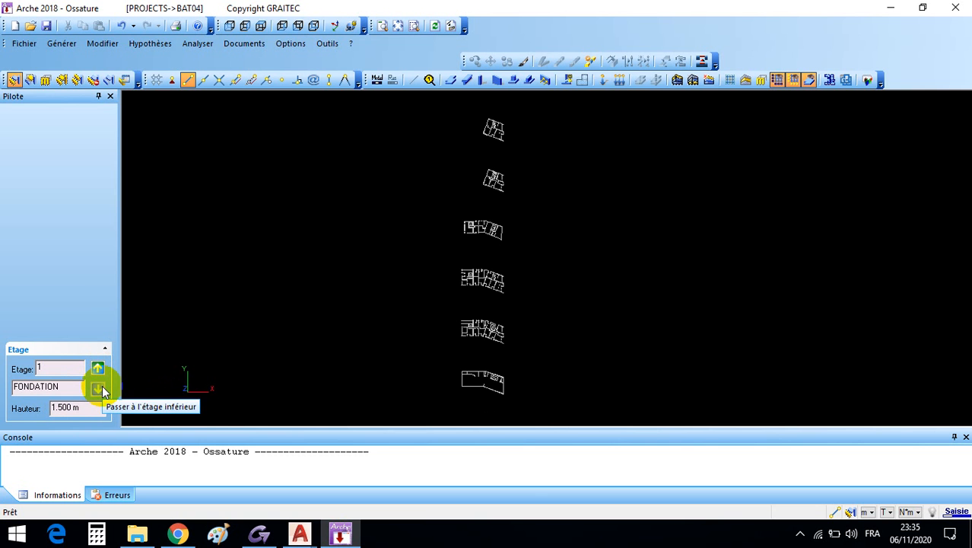
pyautogui.moveTo(64, 387); pyautogui.dragTo(4, 387)
pyautogui.click(375, 301)
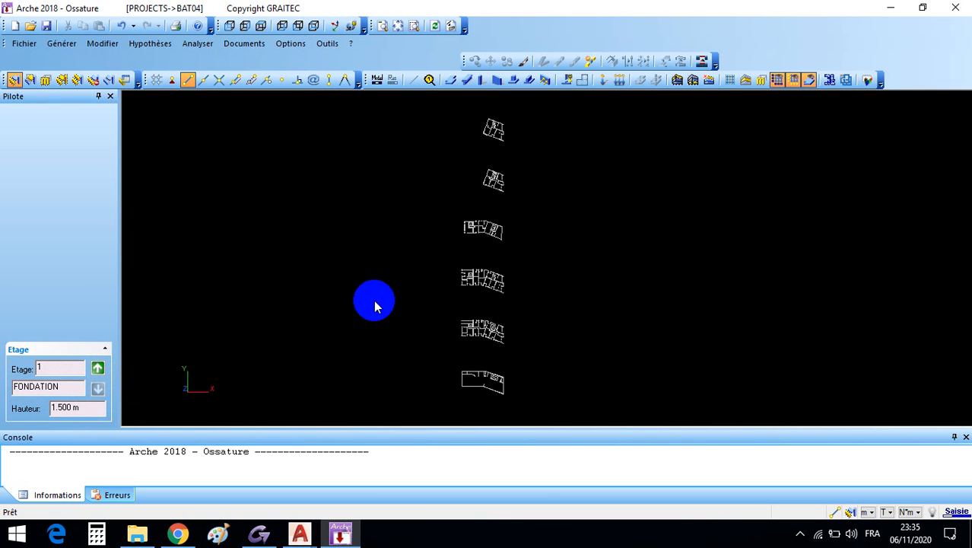